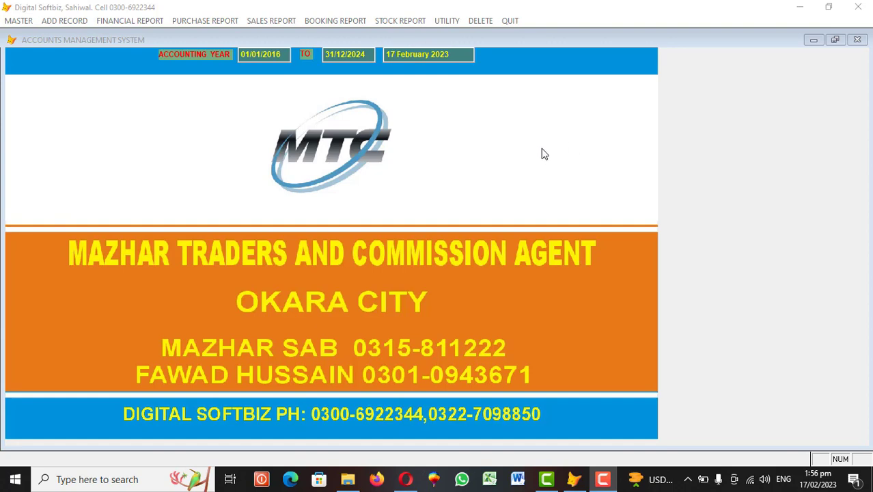
Open the Chart of Account Level-1 form and display its list of master records
{"action": "left_click", "coordinate": [525, 156]}
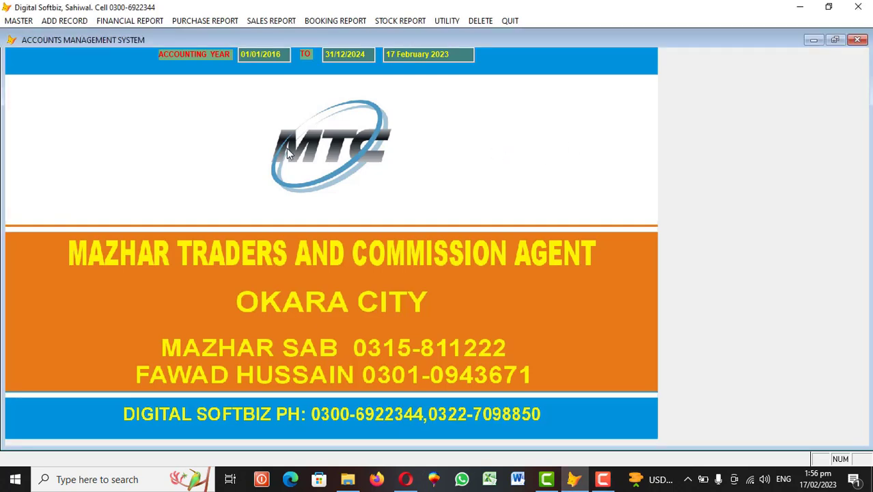
{"action": "left_click", "coordinate": [20, 22]}
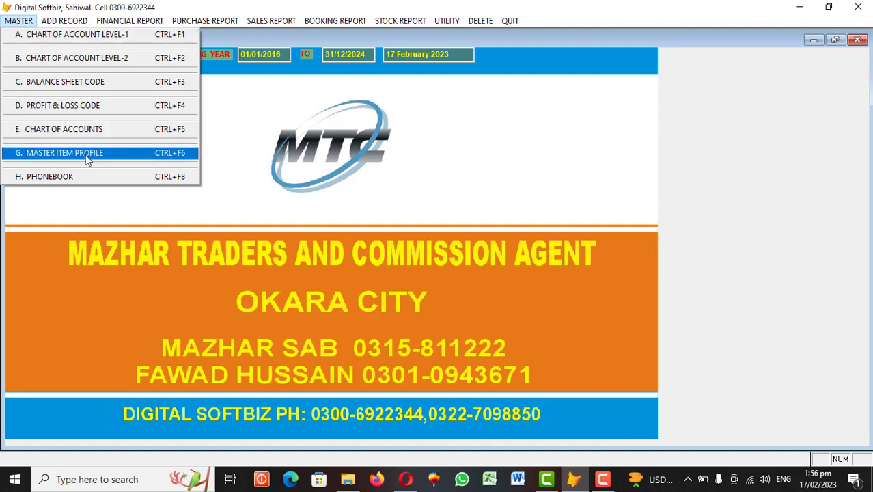
{"action": "left_click", "coordinate": [60, 35]}
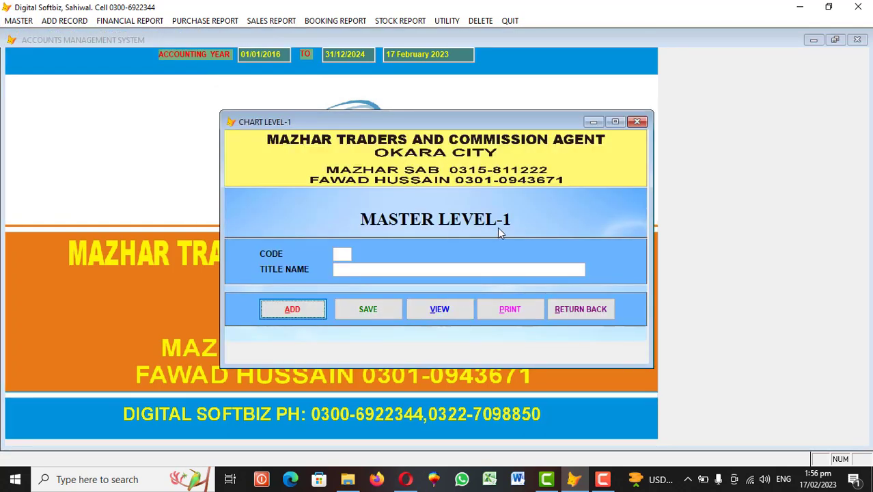
{"action": "left_click", "coordinate": [437, 315]}
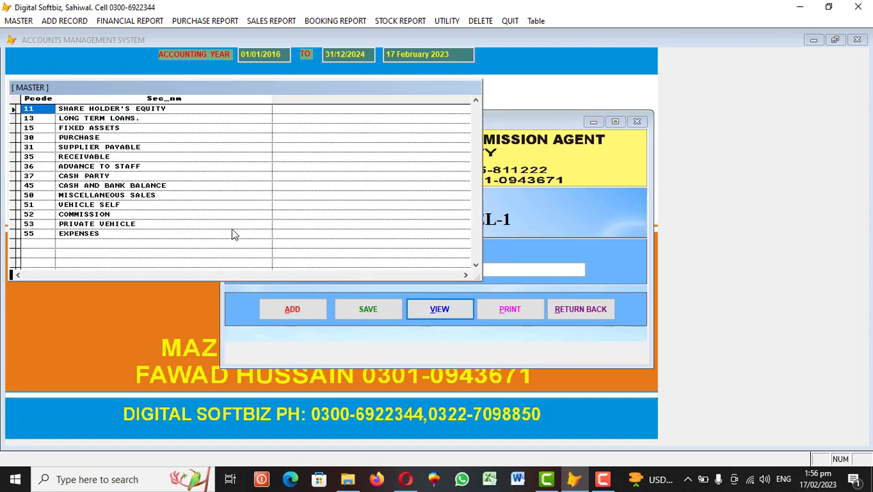
Examine the level-1 codes and titles from Share Holder's Equity through Long Term Loans and Fixed Assets to Purchase
{"action": "left_click", "coordinate": [115, 108]}
{"action": "left_click", "coordinate": [73, 119]}
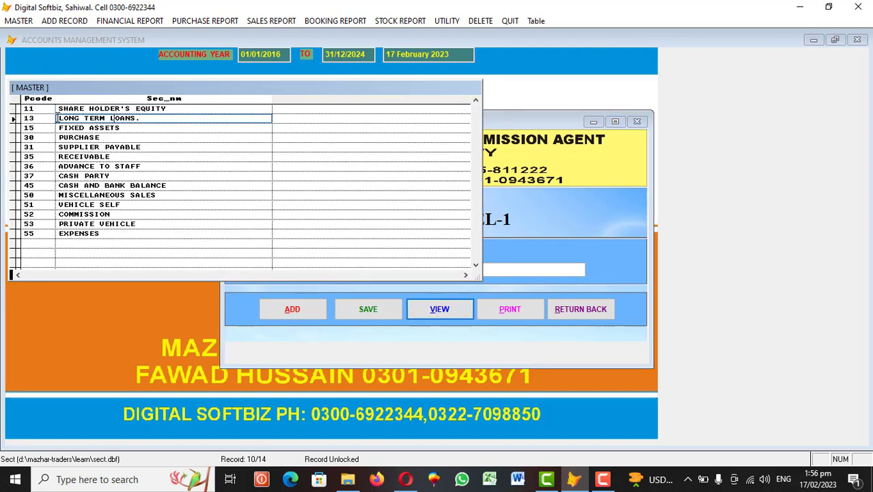
{"action": "left_click", "coordinate": [41, 118]}
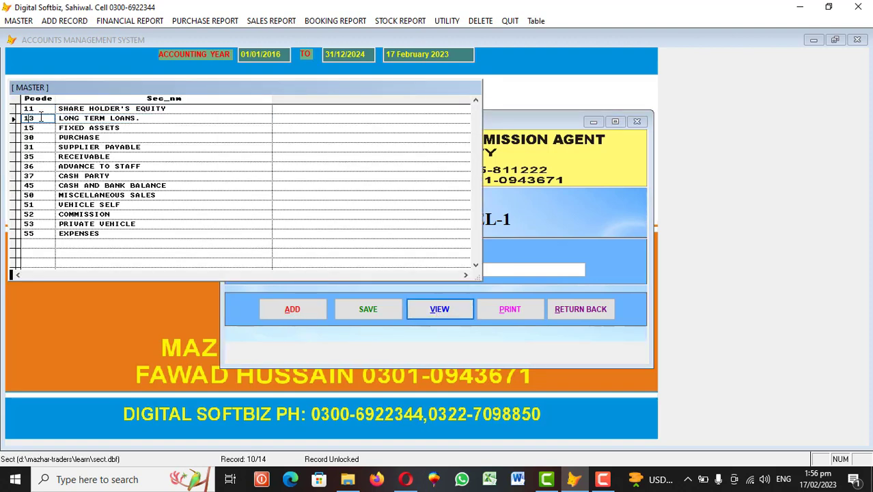
{"action": "left_click", "coordinate": [73, 128]}
{"action": "left_click", "coordinate": [42, 128]}
{"action": "left_click", "coordinate": [52, 137]}
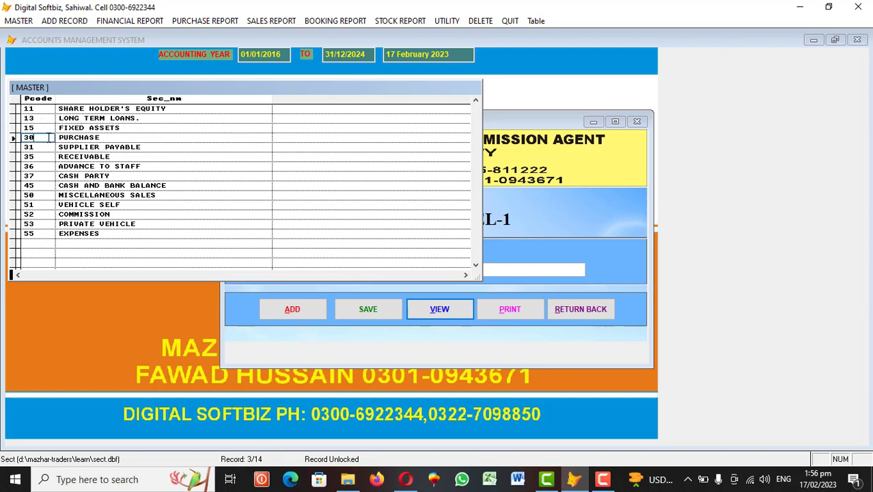
{"action": "left_click", "coordinate": [27, 138]}
Examine the level-1 codes and titles of the Supplier Payable and Receivable records
{"action": "left_click", "coordinate": [170, 146]}
{"action": "left_click_drag", "start_coordinate": [116, 146], "coordinate": [57, 146]}
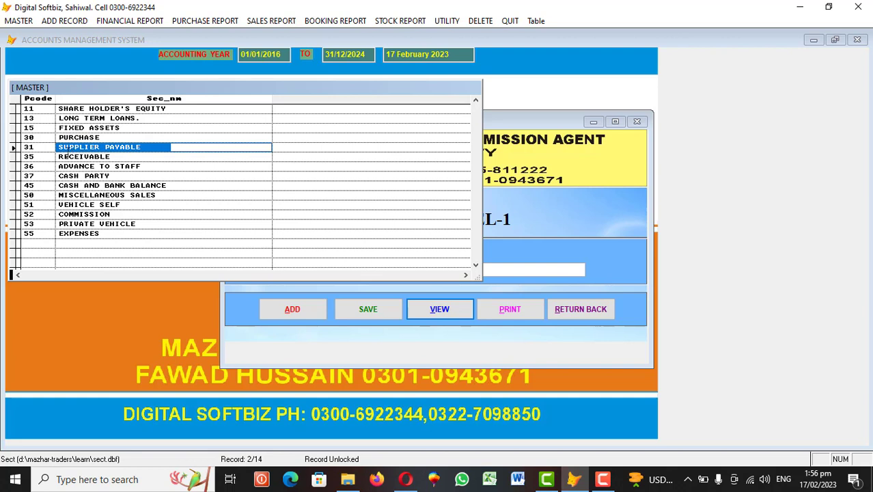
{"action": "left_click", "coordinate": [46, 149]}
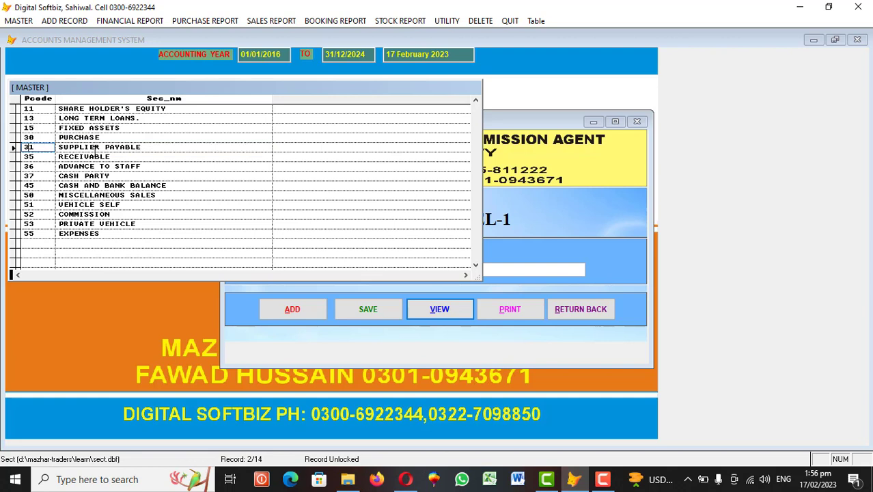
{"action": "left_click_drag", "start_coordinate": [121, 156], "coordinate": [57, 154]}
{"action": "left_click", "coordinate": [46, 156]}
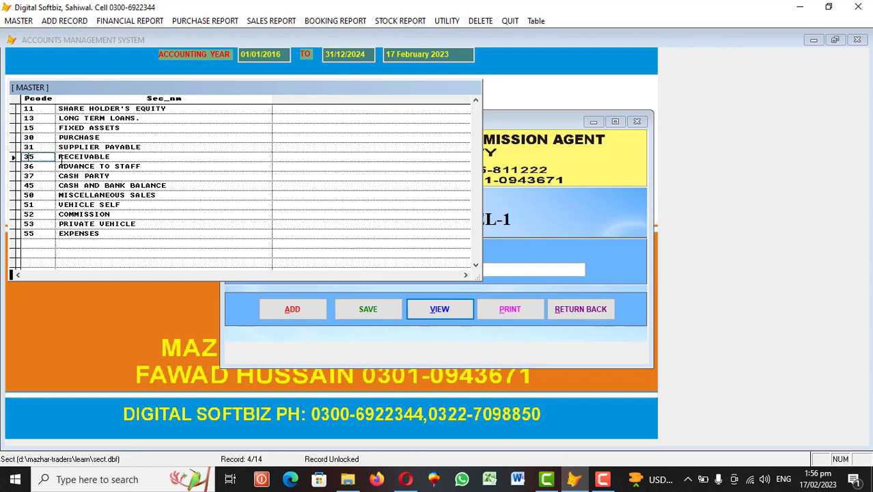
Review the Advance to Staff and Cash Party records and compare their codes with the Receivable code
{"action": "left_click_drag", "start_coordinate": [119, 176], "coordinate": [48, 176]}
{"action": "left_click", "coordinate": [139, 168]}
{"action": "left_click", "coordinate": [43, 168]}
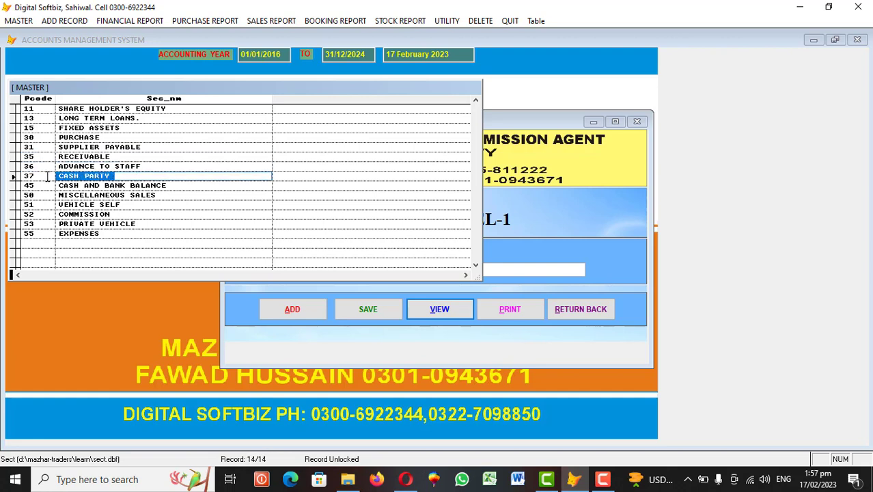
{"action": "left_click", "coordinate": [48, 176]}
{"action": "left_click", "coordinate": [41, 157]}
{"action": "left_click", "coordinate": [41, 168]}
{"action": "left_click", "coordinate": [42, 175]}
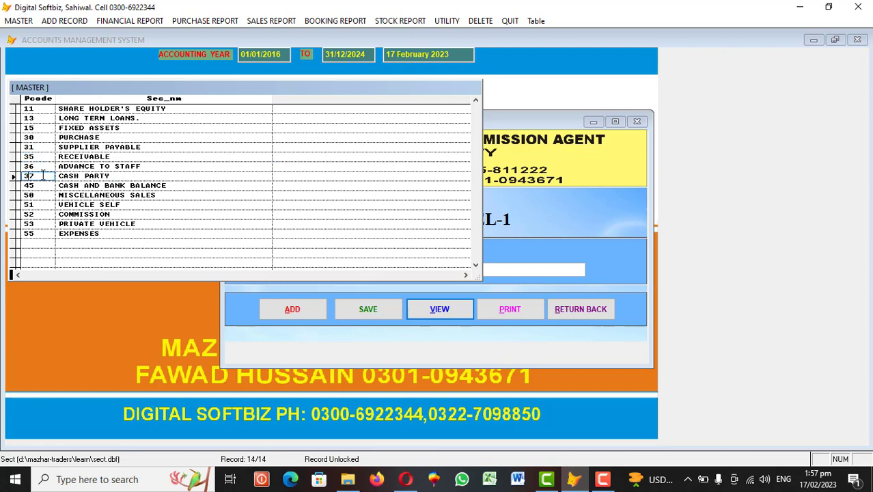
Examine the codes and titles of the Cash and Bank Balance and Miscellaneous Sales records
{"action": "left_click", "coordinate": [51, 182]}
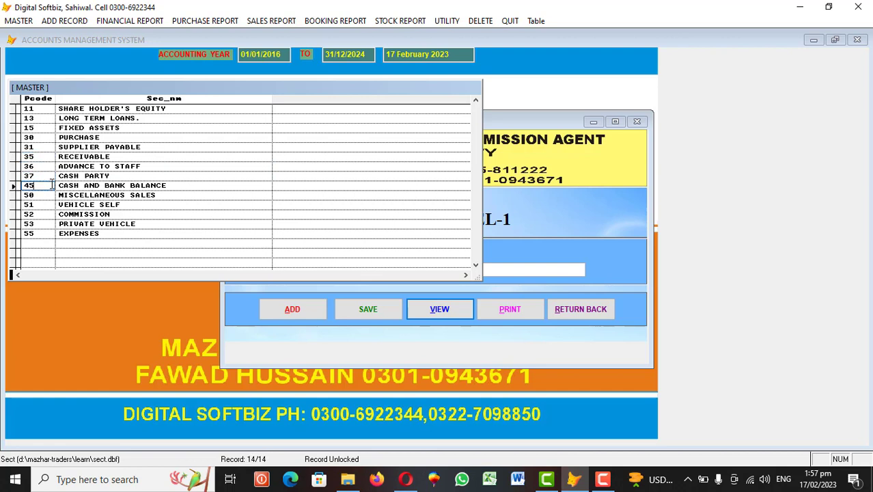
{"action": "left_click_drag", "start_coordinate": [80, 185], "coordinate": [63, 186]}
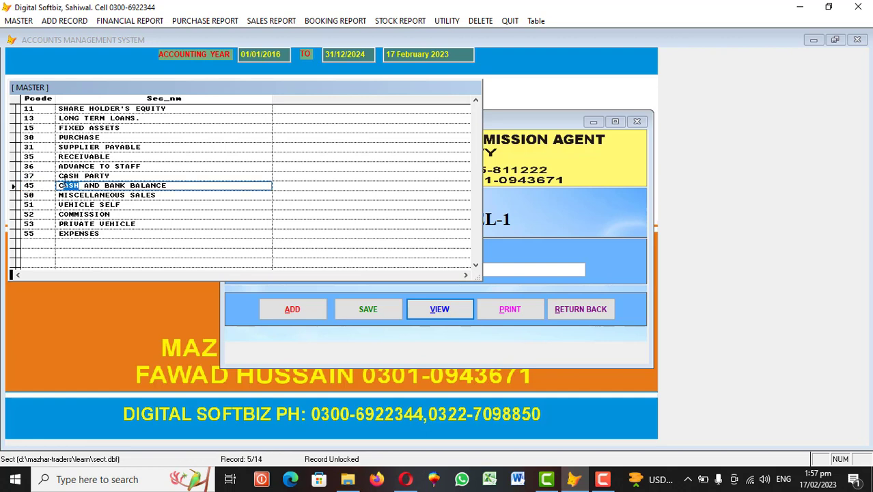
{"action": "left_click_drag", "start_coordinate": [175, 185], "coordinate": [105, 185]}
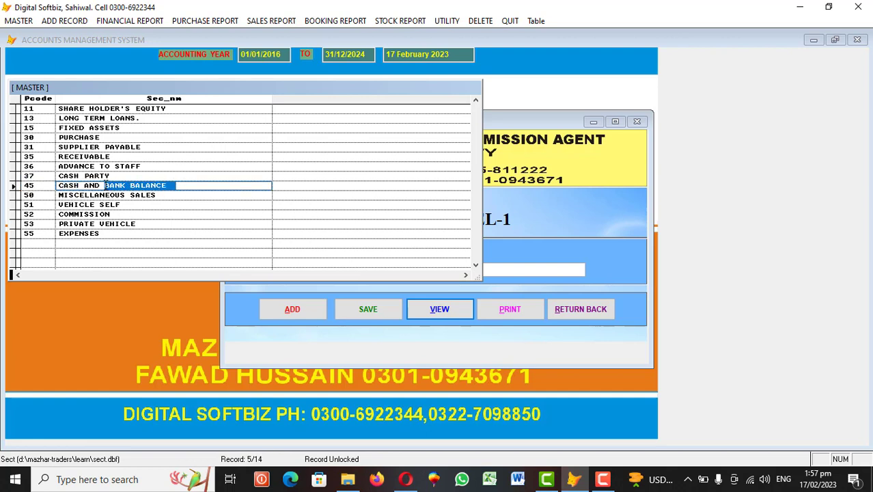
{"action": "left_click", "coordinate": [42, 196]}
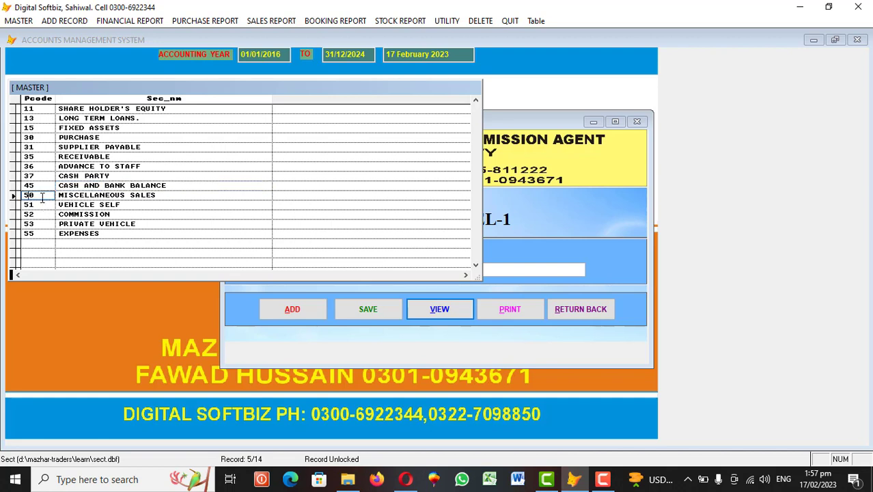
{"action": "left_click", "coordinate": [146, 196]}
Review the Commission, Private Vehicle and Expenses codes, and close the level-1 list and its form
{"action": "left_click", "coordinate": [51, 215]}
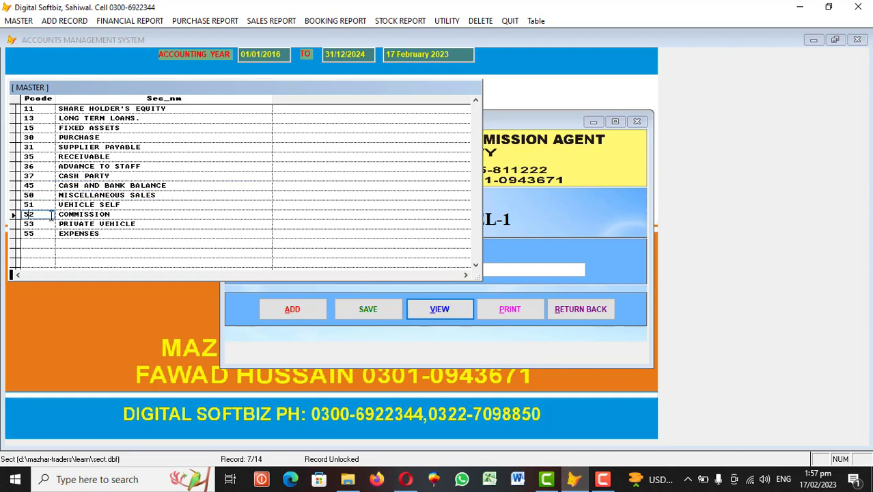
{"action": "left_click", "coordinate": [50, 224]}
{"action": "left_click", "coordinate": [52, 233]}
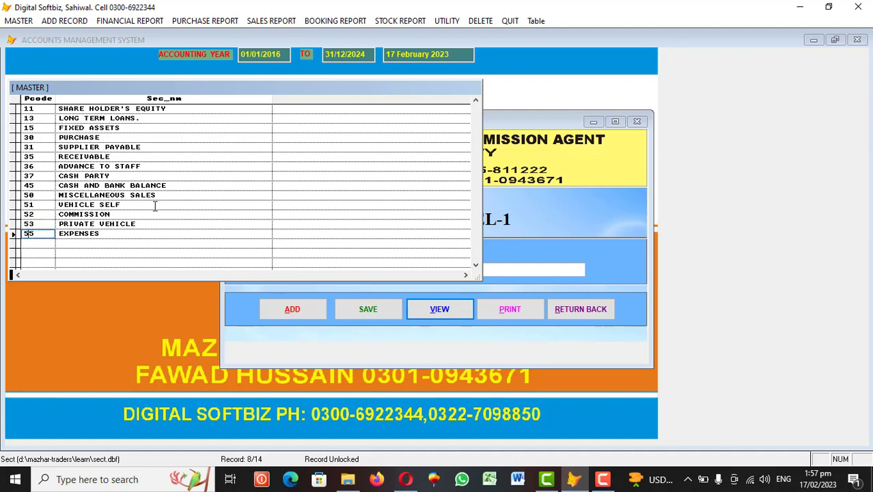
{"action": "key", "text": "Escape"}
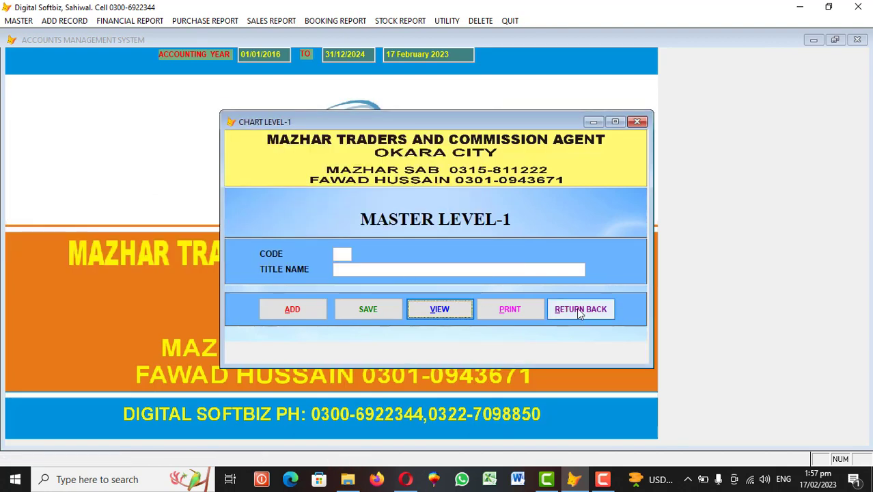
{"action": "left_click", "coordinate": [567, 307]}
Open the Chart of Account Level-2 form and display its list of group records
{"action": "left_click", "coordinate": [18, 20]}
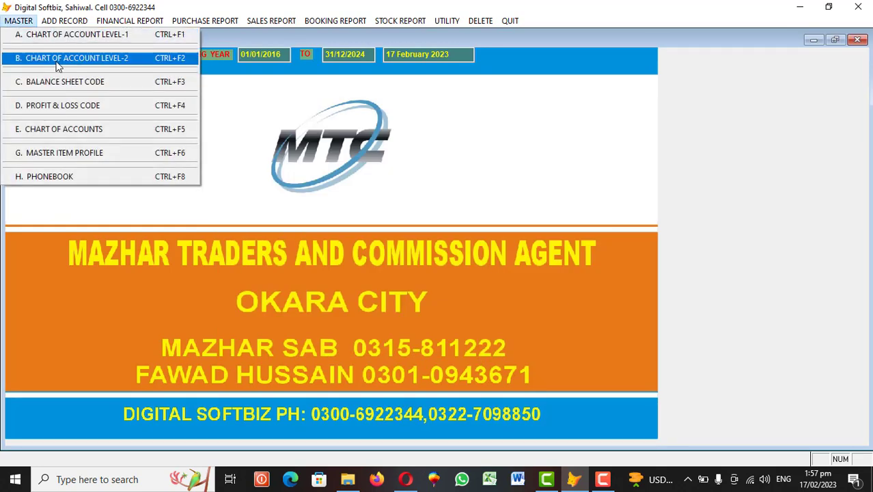
{"action": "left_click", "coordinate": [93, 59]}
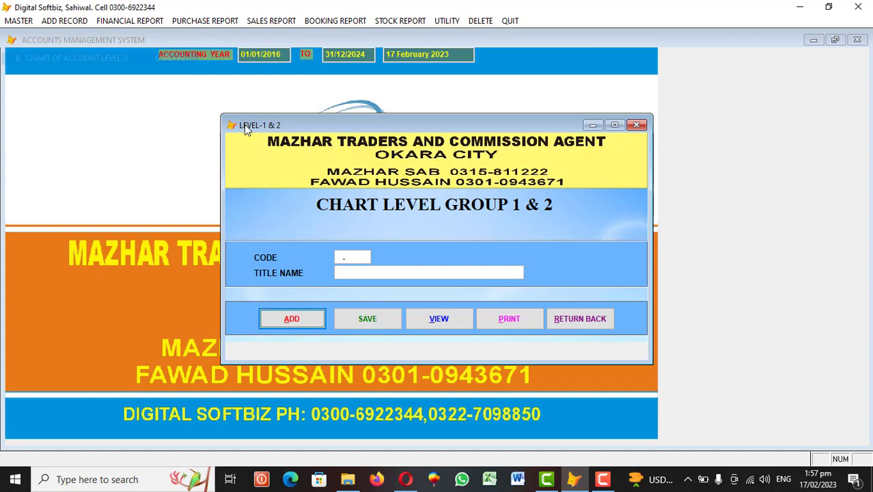
{"action": "left_click", "coordinate": [448, 319]}
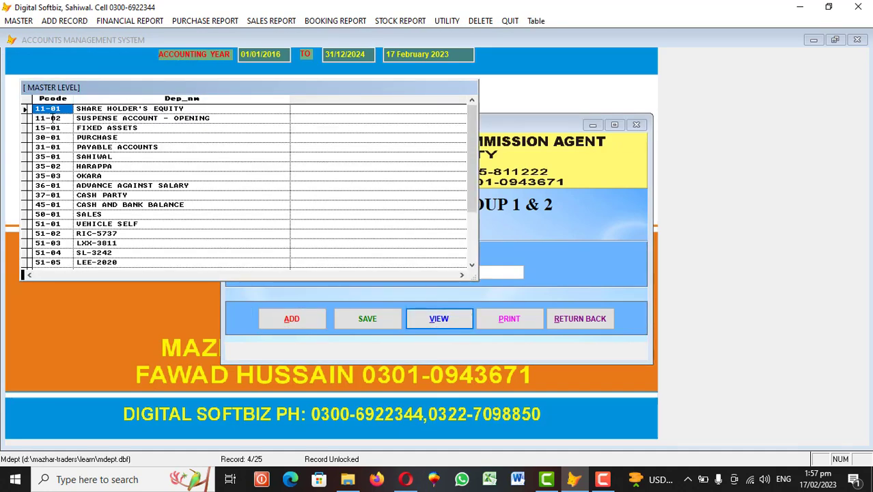
Examine the level-2 codes and titles of Share Holder's Equity, Suspense Account - Opening and Fixed Assets
{"action": "left_click", "coordinate": [46, 118]}
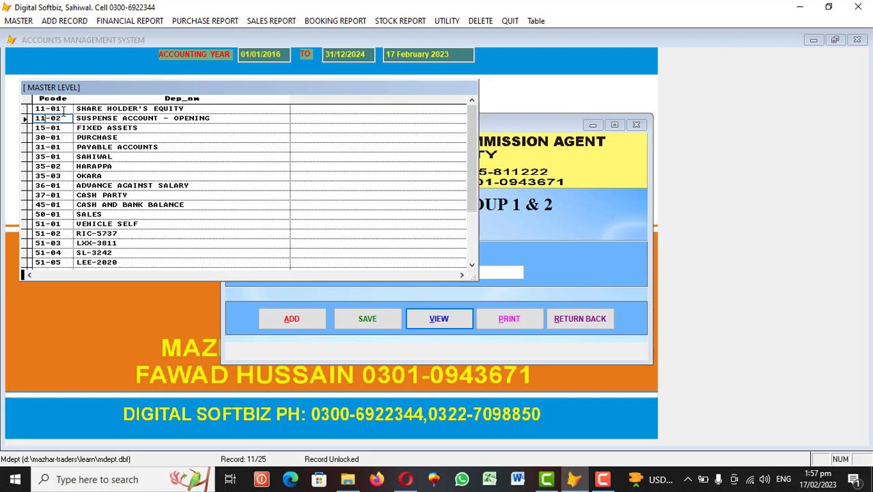
{"action": "left_click", "coordinate": [53, 108]}
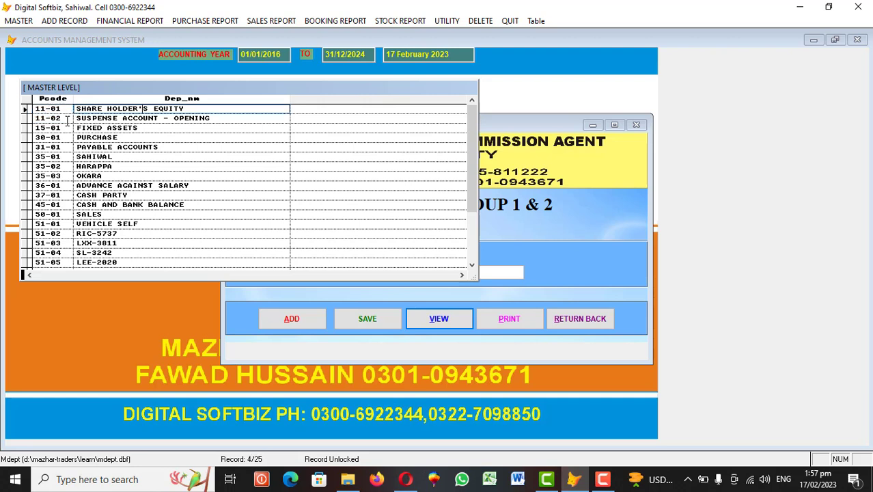
{"action": "left_click", "coordinate": [61, 119]}
{"action": "left_click", "coordinate": [93, 118]}
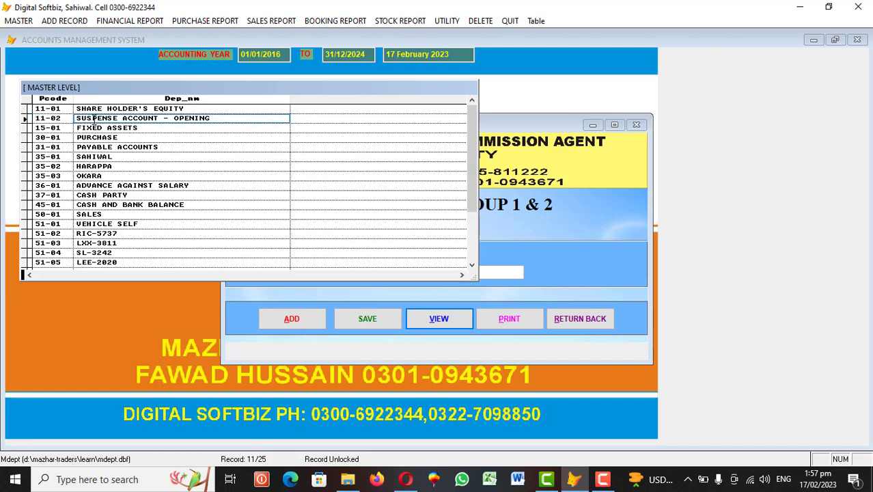
{"action": "left_click", "coordinate": [51, 129]}
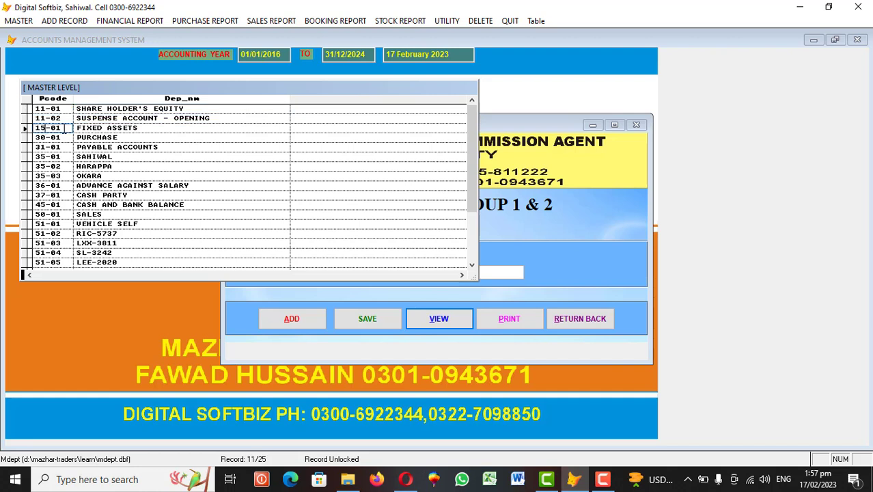
{"action": "left_click", "coordinate": [102, 129]}
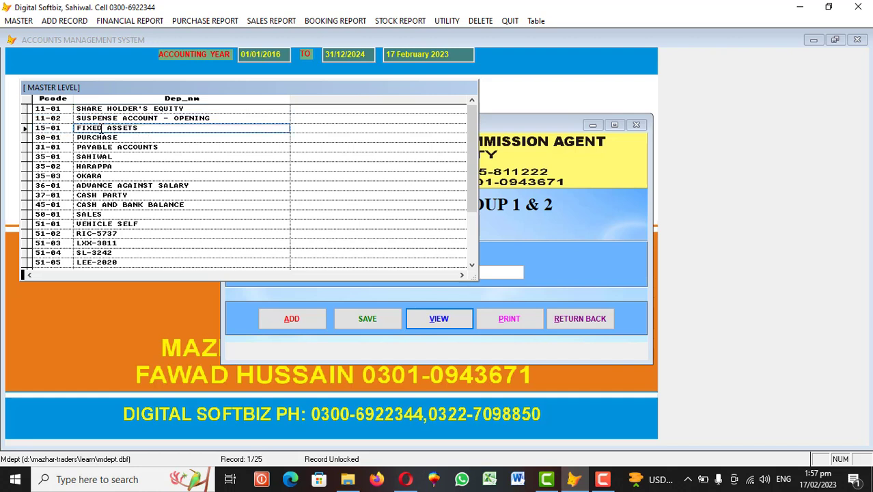
Examine how the level-2 codes of Payable Accounts and Sahiwal combine the main code with a sub-code
{"action": "left_click", "coordinate": [45, 147]}
{"action": "double_click", "coordinate": [54, 147]}
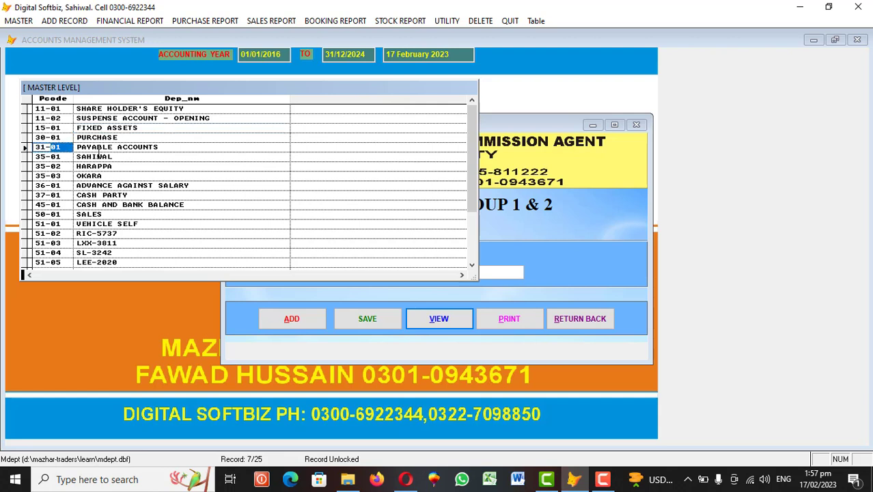
{"action": "left_click", "coordinate": [56, 157]}
{"action": "left_click_drag", "start_coordinate": [47, 158], "coordinate": [38, 157]}
{"action": "double_click", "coordinate": [53, 157]}
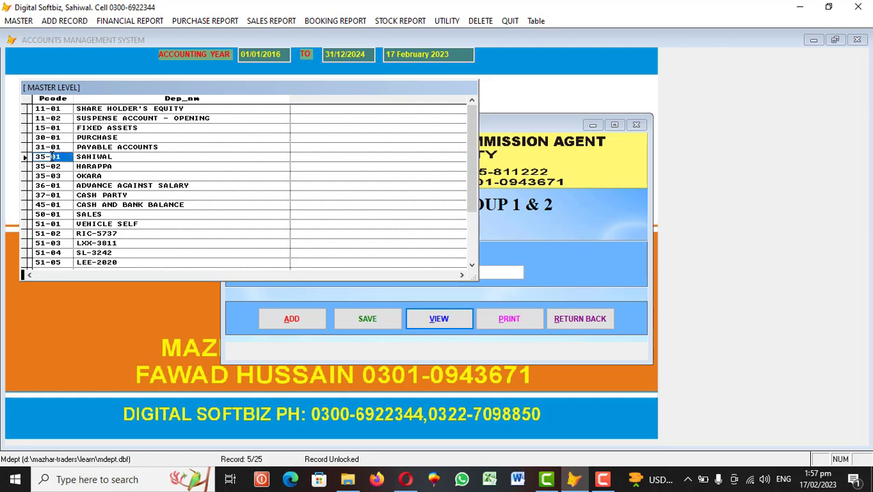
{"action": "left_click", "coordinate": [127, 157]}
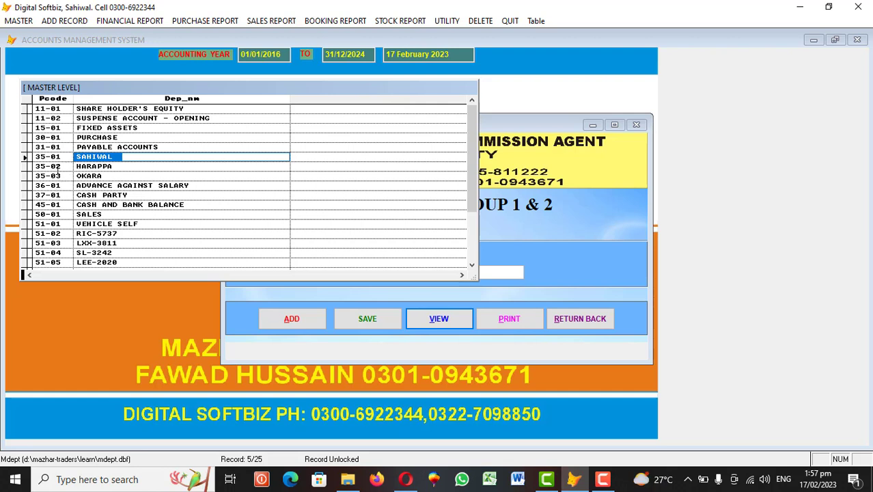
Examine the level-2 records for Harappa and Okara, and the Cash Party code
{"action": "left_click", "coordinate": [59, 166]}
{"action": "left_click", "coordinate": [96, 165]}
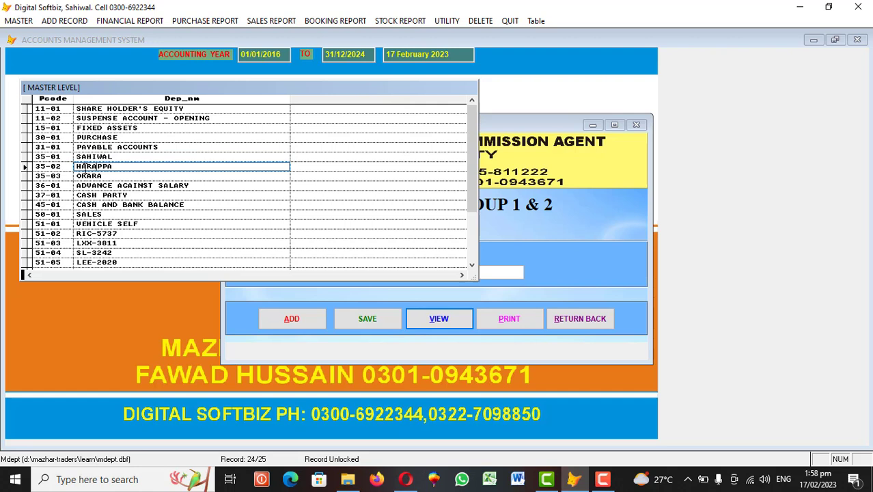
{"action": "left_click", "coordinate": [84, 175]}
{"action": "left_click", "coordinate": [43, 176]}
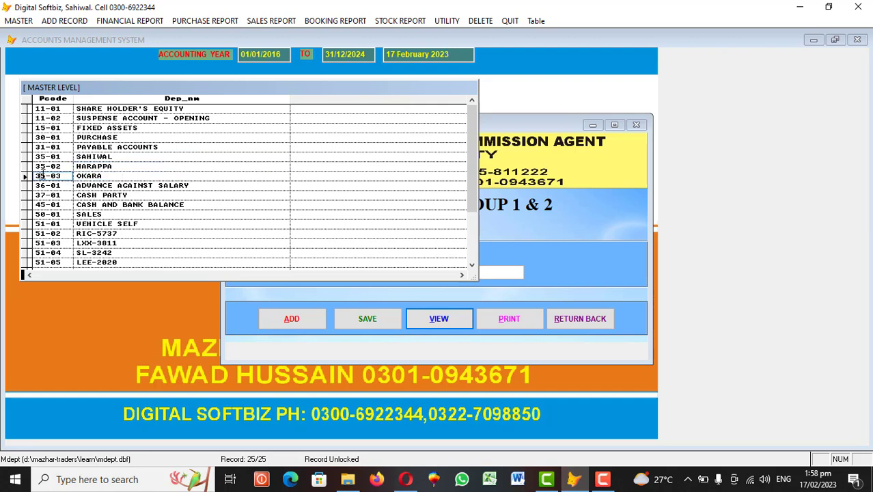
{"action": "left_click_drag", "start_coordinate": [68, 176], "coordinate": [63, 194]}
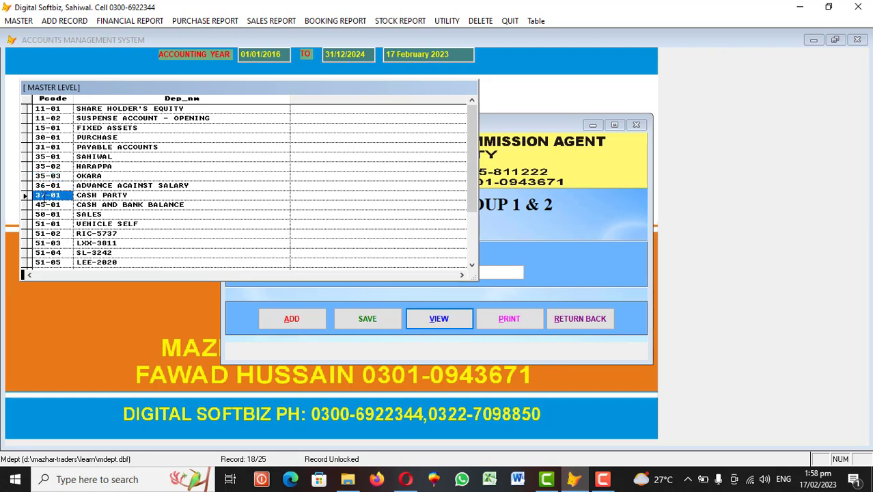
Recheck the Payable Accounts code and the sub-code part of the Sahiwal record
{"action": "left_click", "coordinate": [62, 149]}
{"action": "left_click", "coordinate": [85, 158]}
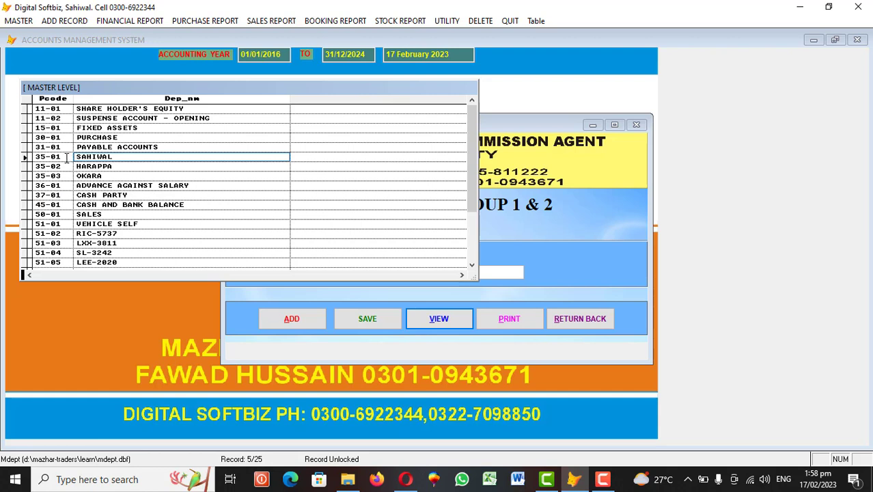
{"action": "left_click_drag", "start_coordinate": [71, 157], "coordinate": [50, 157]}
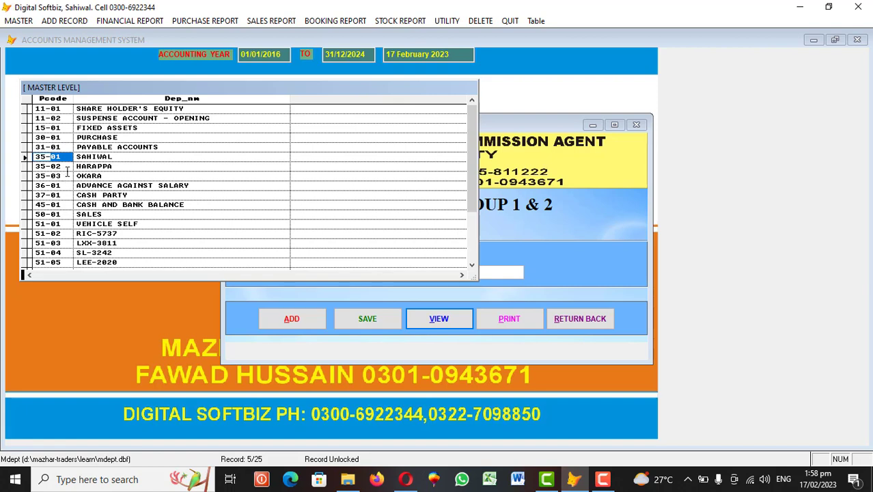
Add and save a level-2 group with code 35-04 and title ARIFWALA
{"action": "key", "text": "Escape"}
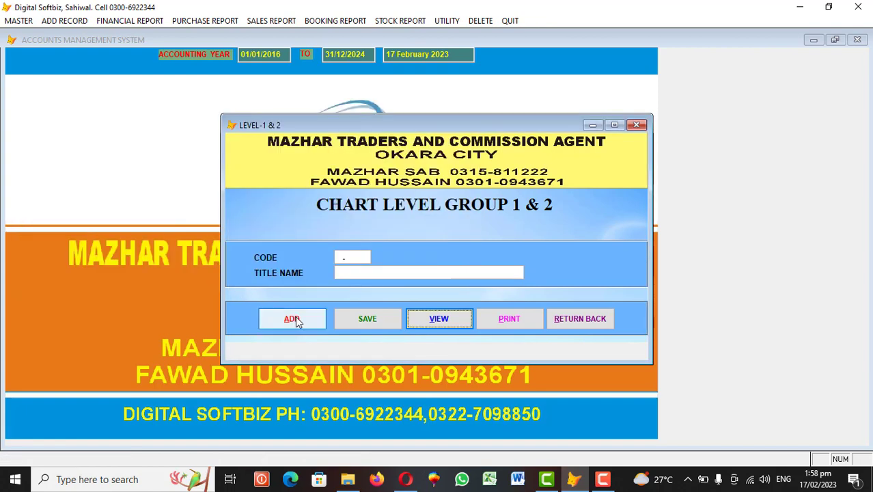
{"action": "left_click", "coordinate": [294, 319]}
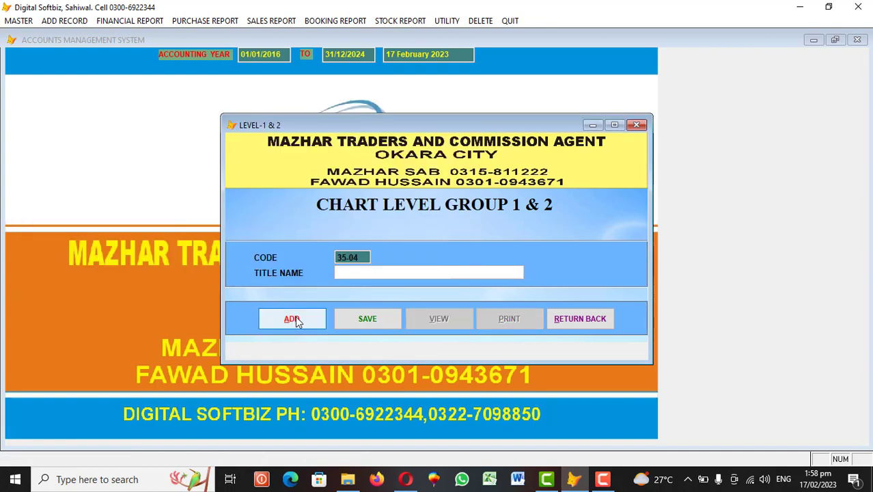
{"action": "key", "text": "Return"}
{"action": "key", "text": "Caps_Lock"}
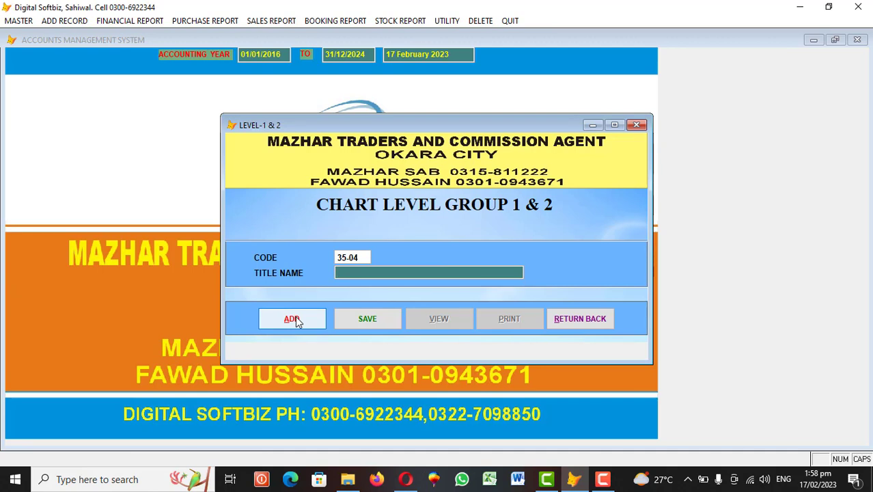
{"action": "type", "text": "ARIFWALA"}
{"action": "key", "text": "Return"}
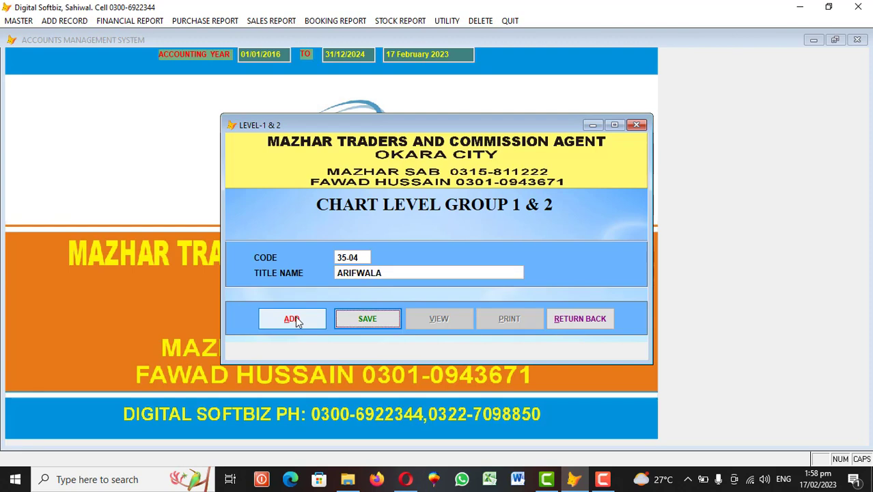
{"action": "key", "text": "Return"}
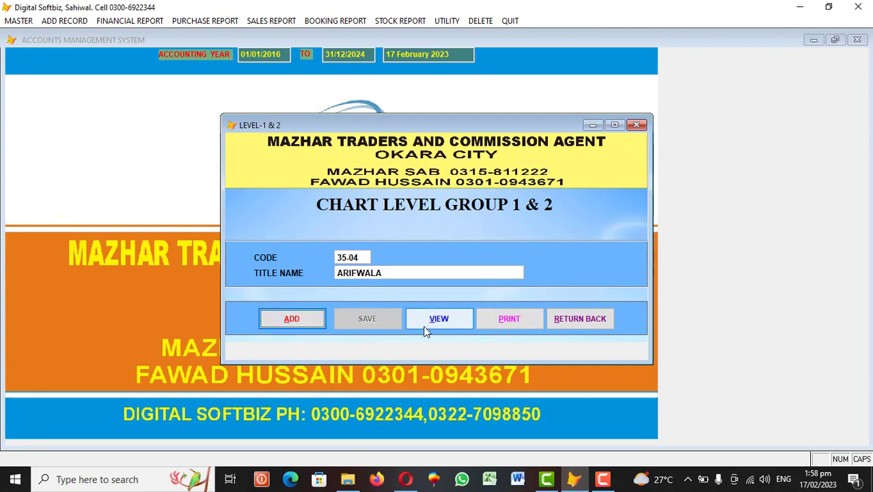
Check the code and title of the ARIFWALA record in the level-2 listing, and leave the level-2 form
{"action": "left_click", "coordinate": [437, 323]}
{"action": "left_click", "coordinate": [129, 187]}
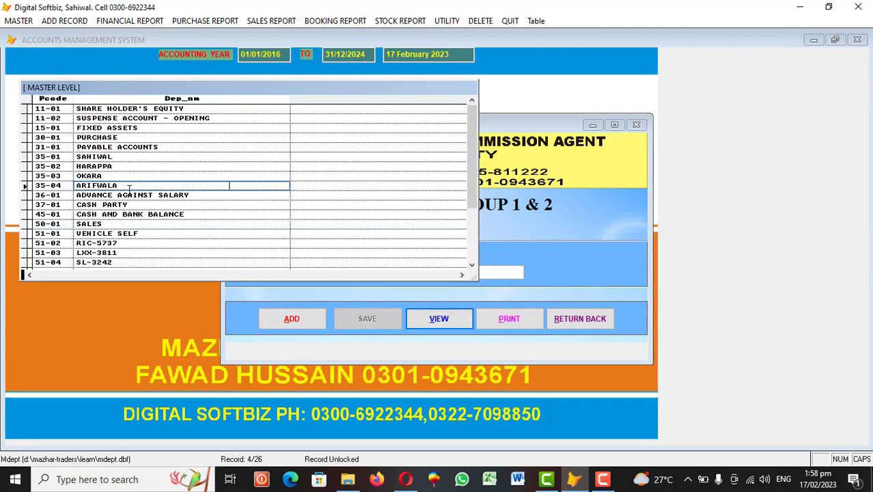
{"action": "left_click_drag", "start_coordinate": [70, 186], "coordinate": [36, 186]}
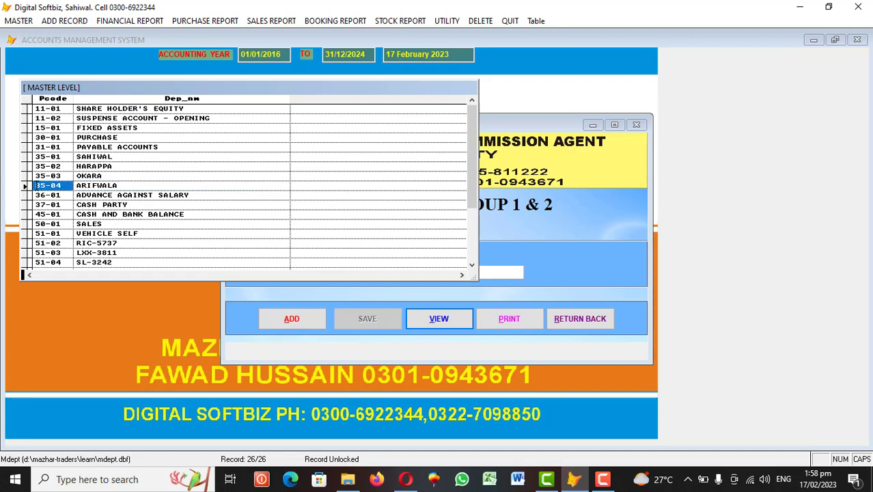
{"action": "left_click", "coordinate": [115, 185]}
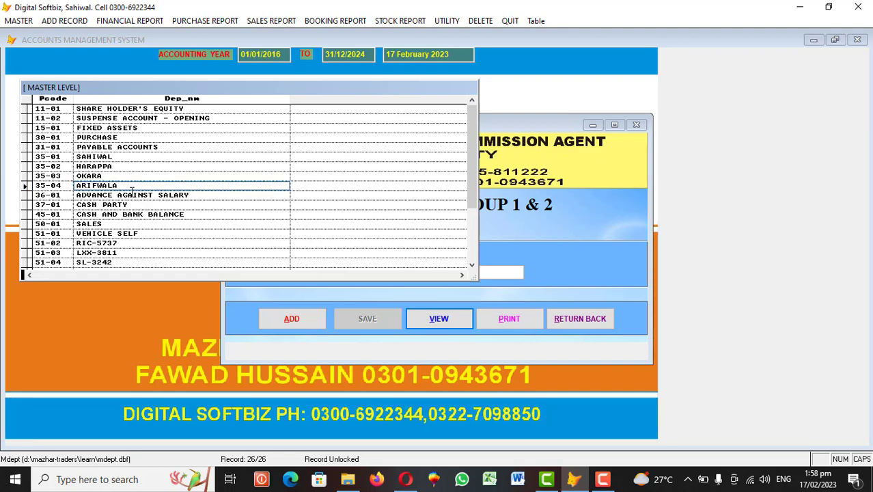
{"action": "key", "text": "Escape"}
{"action": "left_click", "coordinate": [564, 317]}
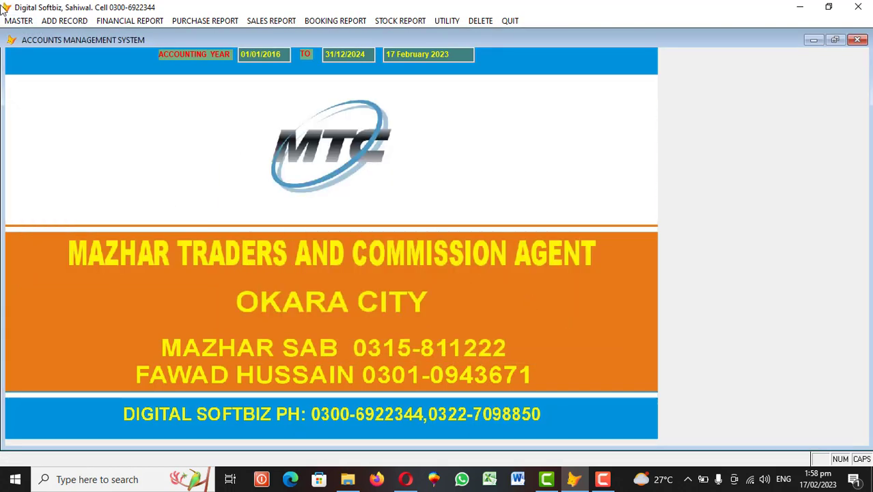
Start a new record in the Chart of Accounts with code 31-01-0001
{"action": "left_click", "coordinate": [19, 21]}
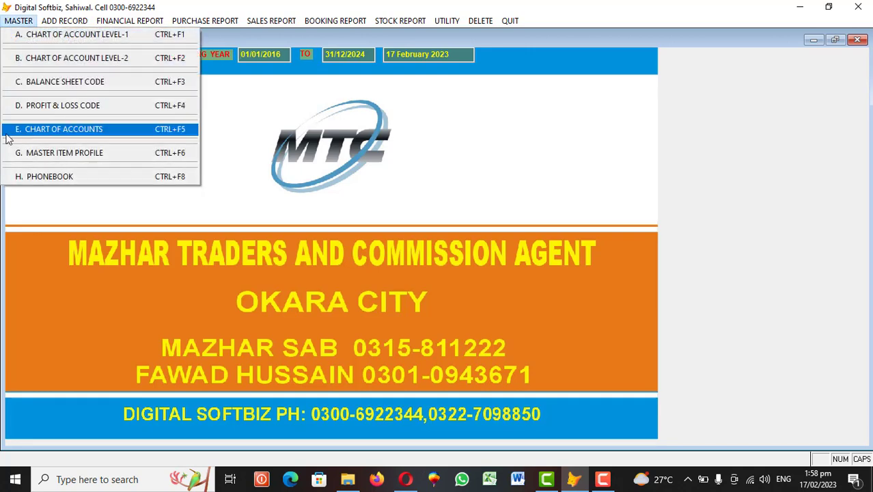
{"action": "left_click", "coordinate": [90, 131]}
{"action": "left_click", "coordinate": [278, 416]}
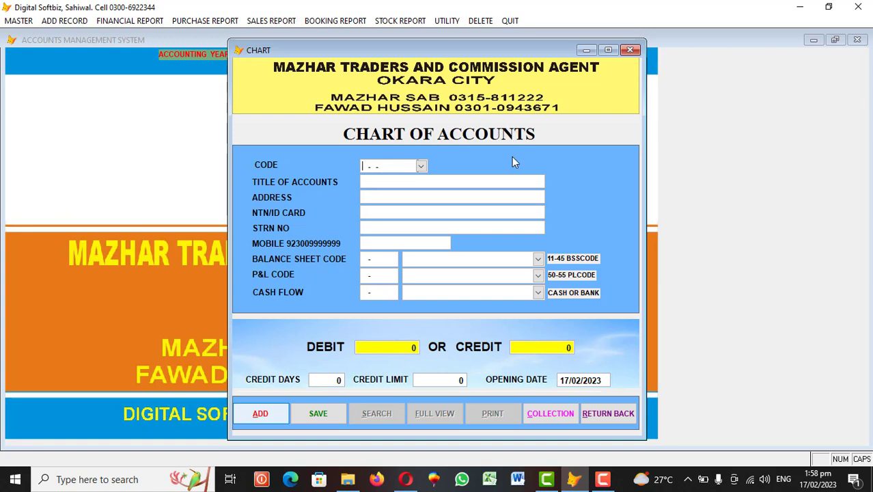
{"action": "type", "text": "31-01-0001"}
{"action": "key", "text": "Return"}
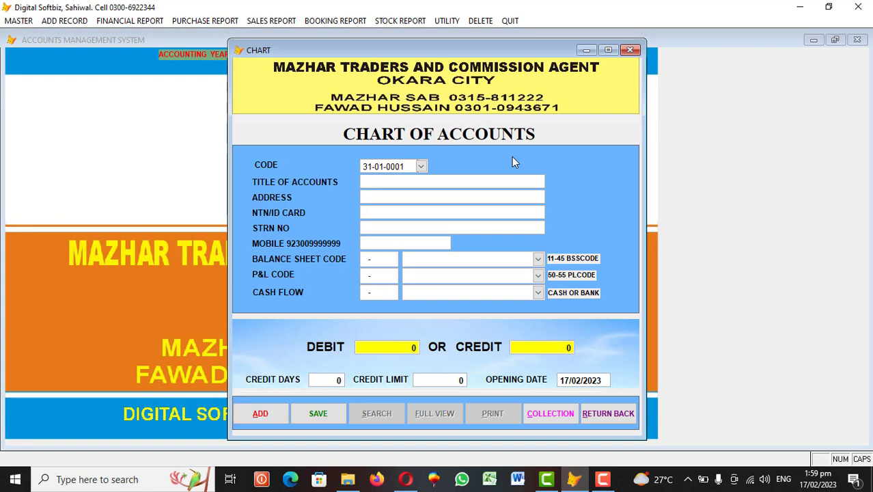
Title the new account IMRAN OIL and set its address to OKARA
{"action": "type", "text": "IMRAN OIL"}
{"action": "key", "text": "Return"}
{"action": "type", "text": "OKARA"}
{"action": "key", "text": "Return"}
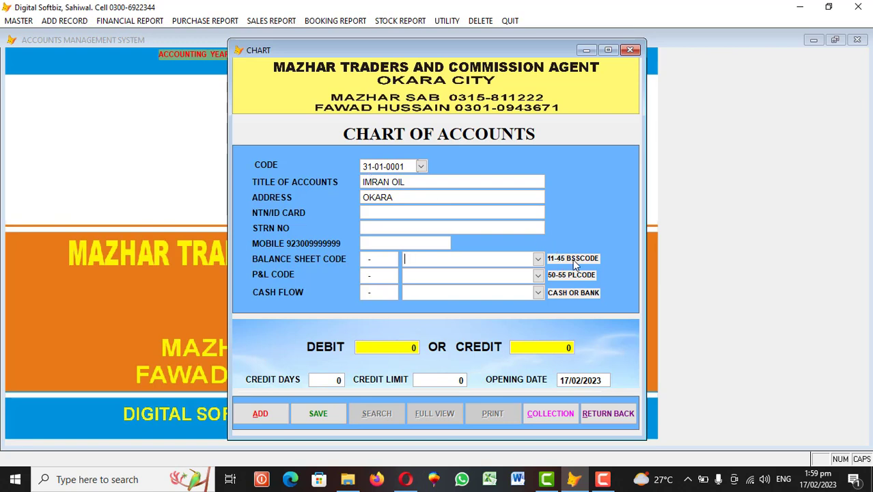
Assign the IMRAN OIL account to the PAYABLE balance sheet category, leaving the P&L and cash flow codes empty
{"action": "left_click", "coordinate": [539, 259]}
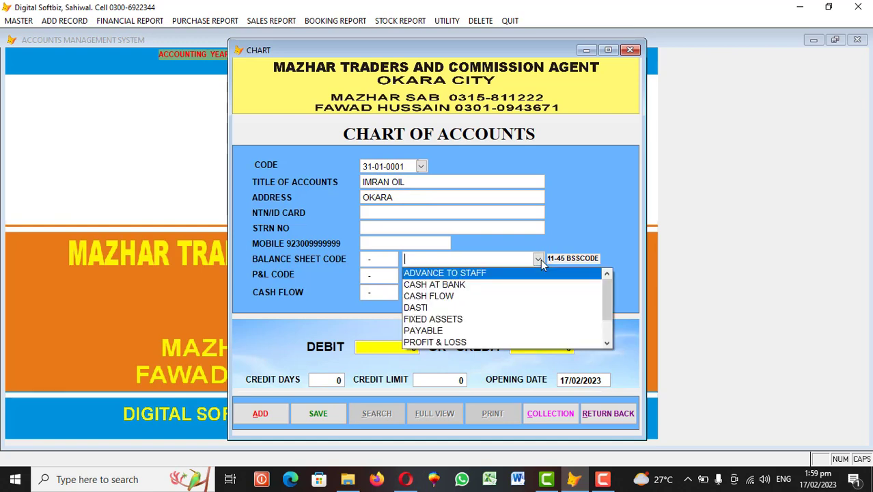
{"action": "scroll", "coordinate": [477, 331], "scroll_direction": "down", "scroll_amount": 2}
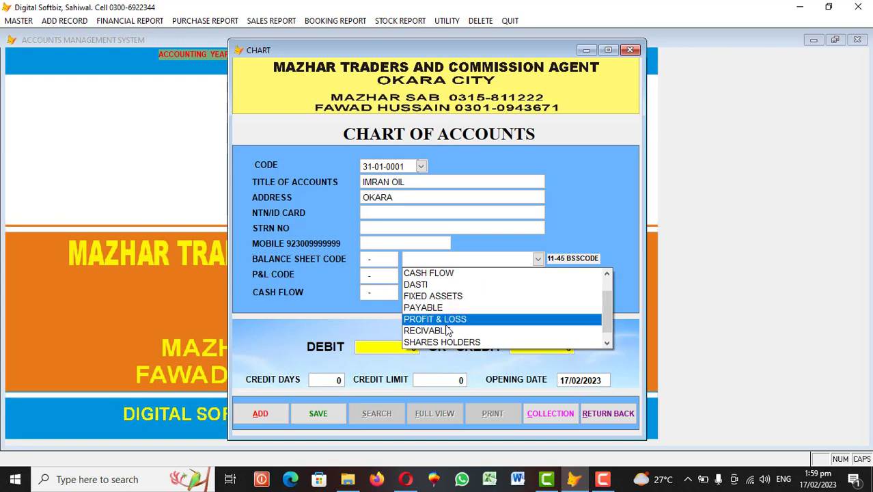
{"action": "left_click", "coordinate": [430, 308]}
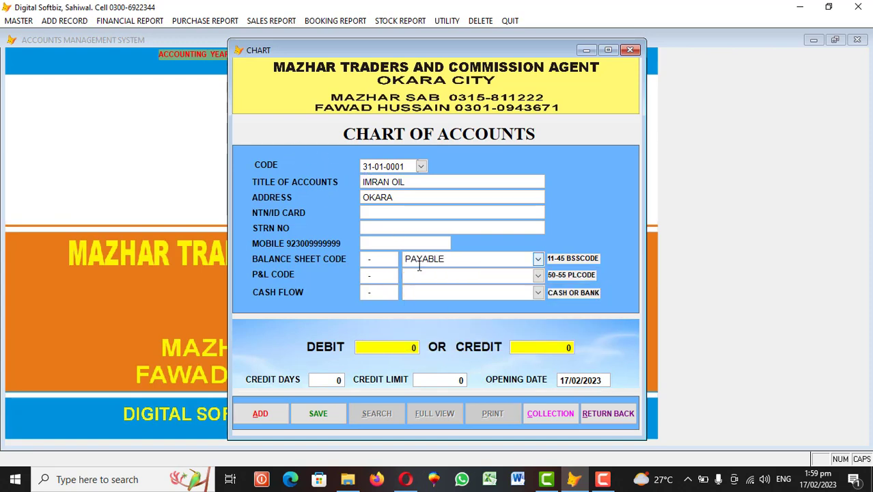
{"action": "key", "text": "Return"}
{"action": "key", "text": "Return"}
{"action": "key", "text": "Return"}
{"action": "key", "text": "Return"}
Enter an opening credit of 20,000 for the IMRAN OIL account and save the record
{"action": "type", "text": "200.00"}
{"action": "key", "text": "Return"}
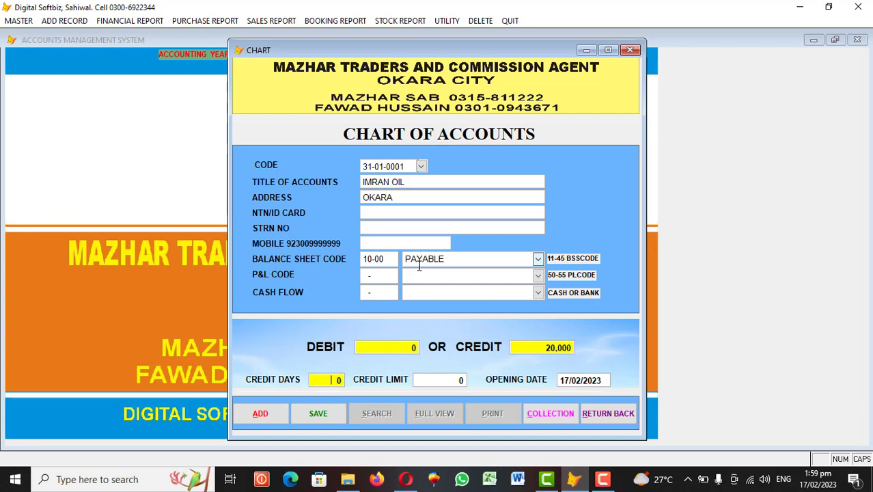
{"action": "key", "text": "Return"}
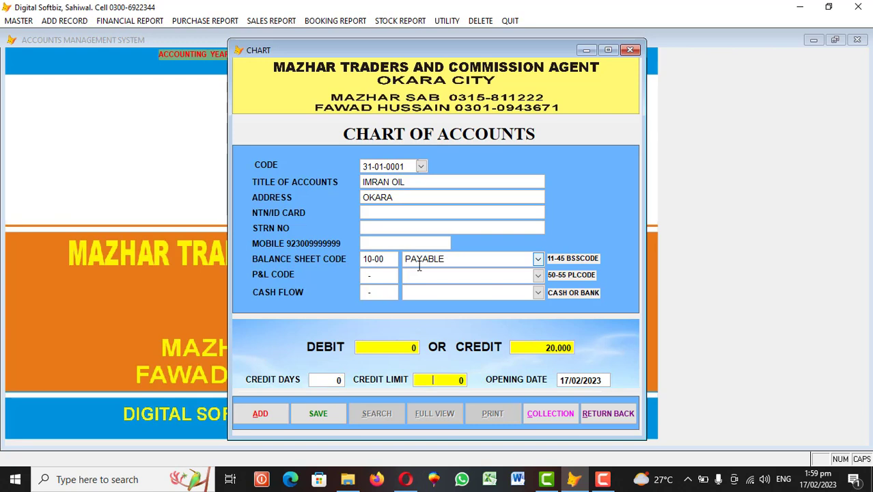
{"action": "key", "text": "Return"}
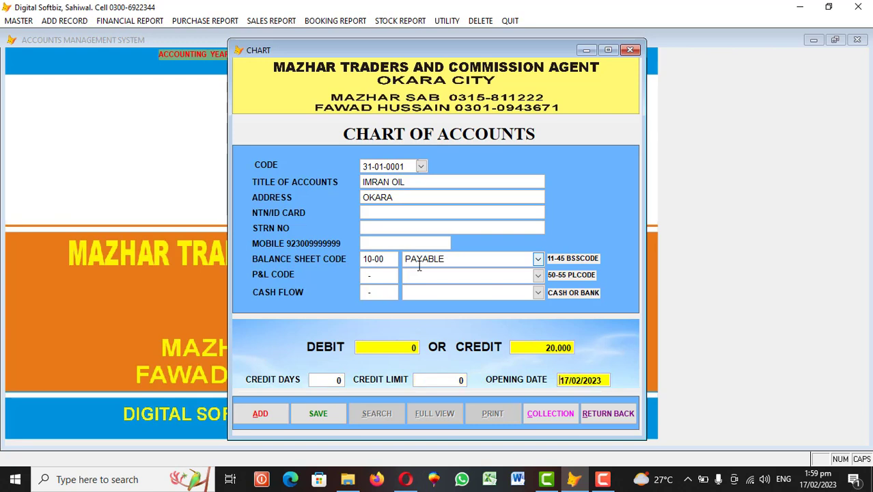
{"action": "key", "text": "Return"}
{"action": "key", "text": "Return"}
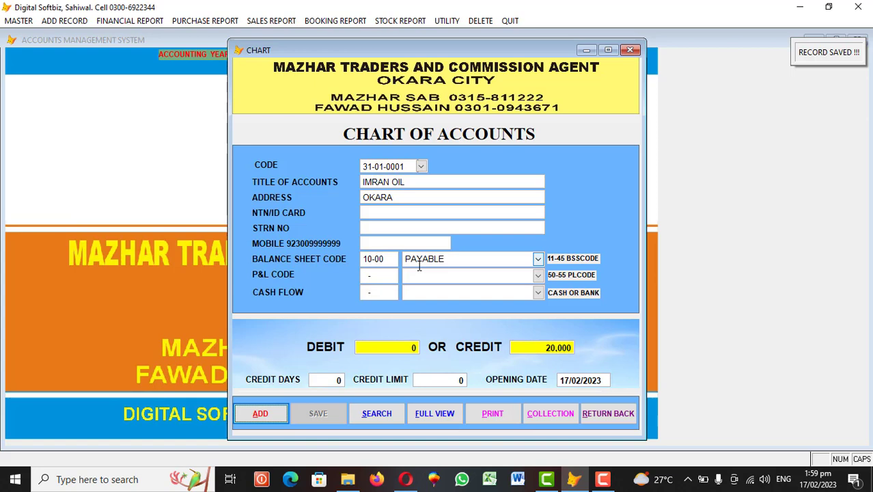
{"action": "key", "text": "Return"}
{"action": "key", "text": "Right"}
{"action": "key", "text": "Right"}
{"action": "key", "text": "Right"}
{"action": "key", "text": "Right"}
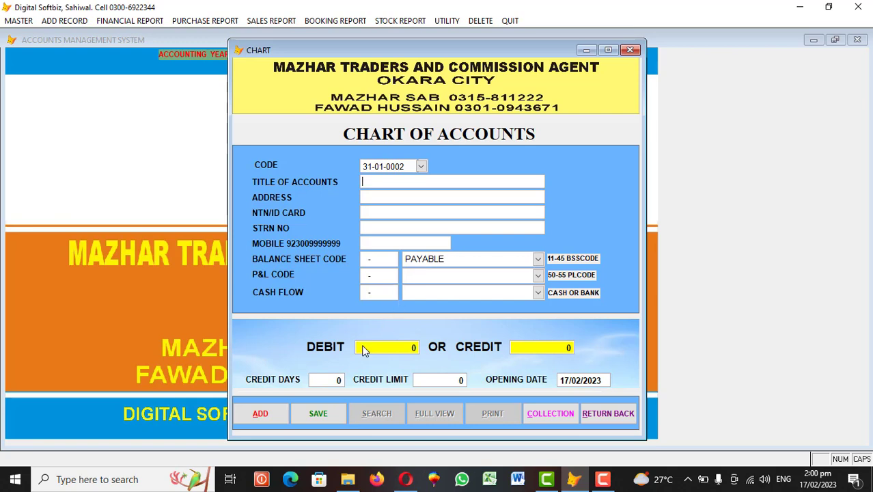
Start a new account under the ARIFWALA group with code 35-04-0001
{"action": "left_click", "coordinate": [268, 412]}
{"action": "type", "text": "35"}
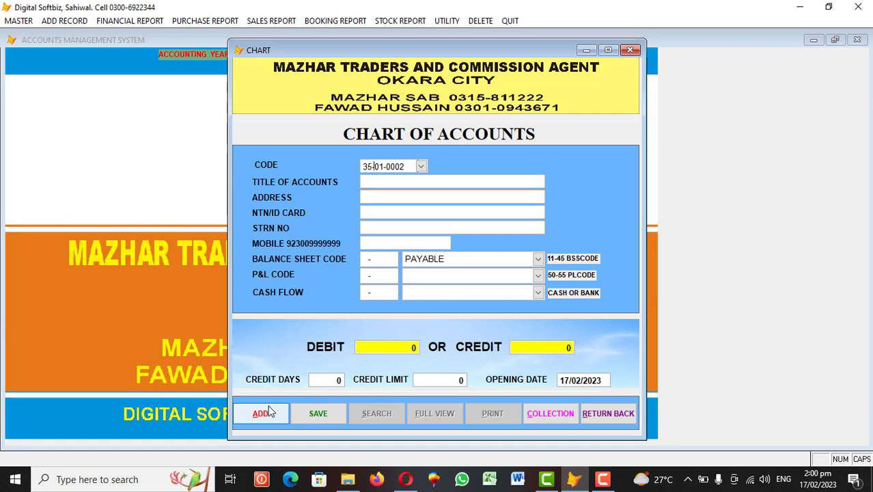
{"action": "key", "text": "Right"}
{"action": "key", "text": "Right"}
{"action": "key", "text": "BackSpace"}
{"action": "type", "text": "40"}
Enter the party's name as the account title and clear the balance sheet category carried over from the previous record
{"action": "type", "text": "JAMI"}
{"action": "key", "text": "Return"}
{"action": "key", "text": "Return"}
{"action": "key", "text": "Return"}
{"action": "key", "text": "shift+End"}
{"action": "key", "text": "Delete"}
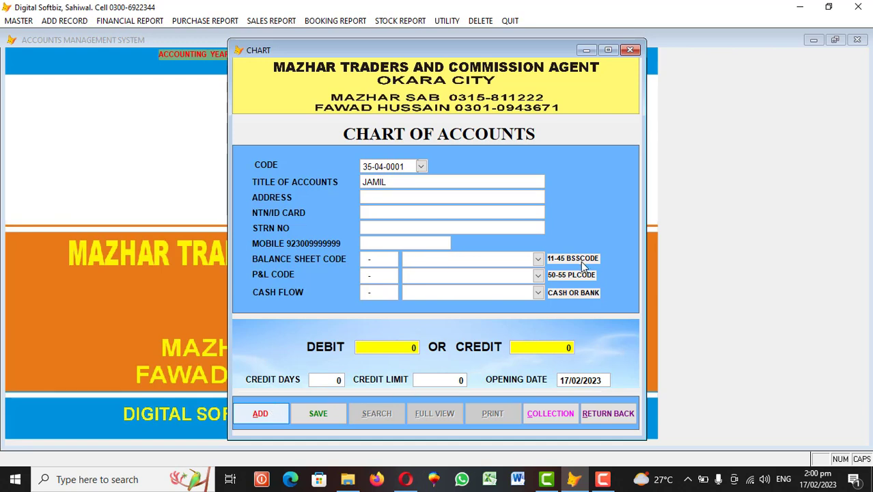
Assign account 35-04-0001 to the RECIVABLE balance sheet category, leaving the P&L and cash flow codes empty
{"action": "left_click", "coordinate": [539, 260]}
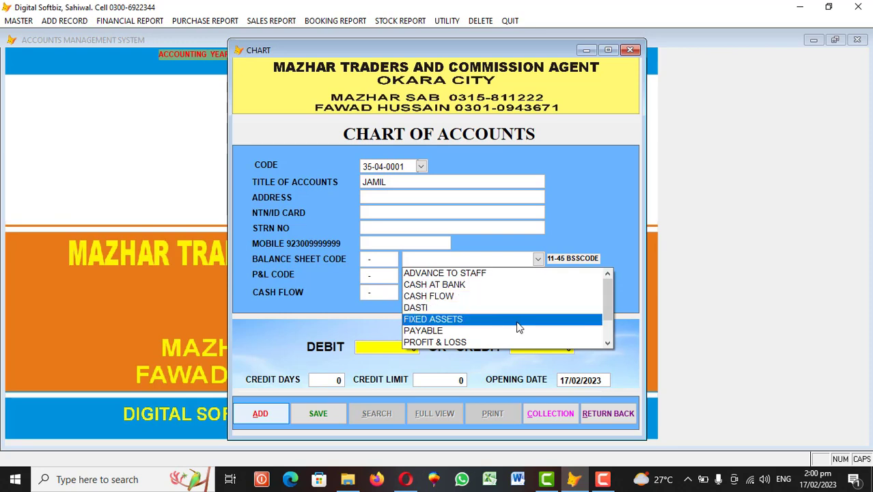
{"action": "scroll", "coordinate": [608, 342], "scroll_direction": "down", "scroll_amount": 3}
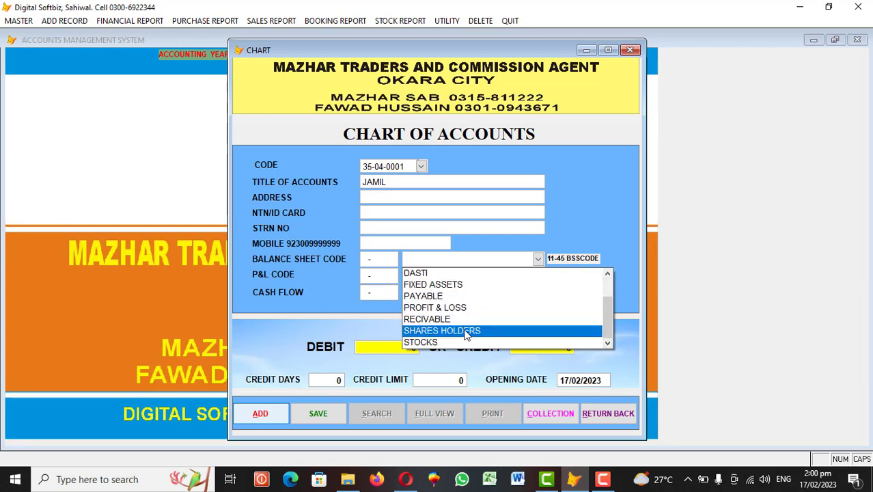
{"action": "left_click", "coordinate": [459, 321]}
{"action": "key", "text": "Return"}
{"action": "key", "text": "Return"}
{"action": "key", "text": "Return"}
{"action": "key", "text": "Return"}
{"action": "key", "text": "Return"}
{"action": "key", "text": "Return"}
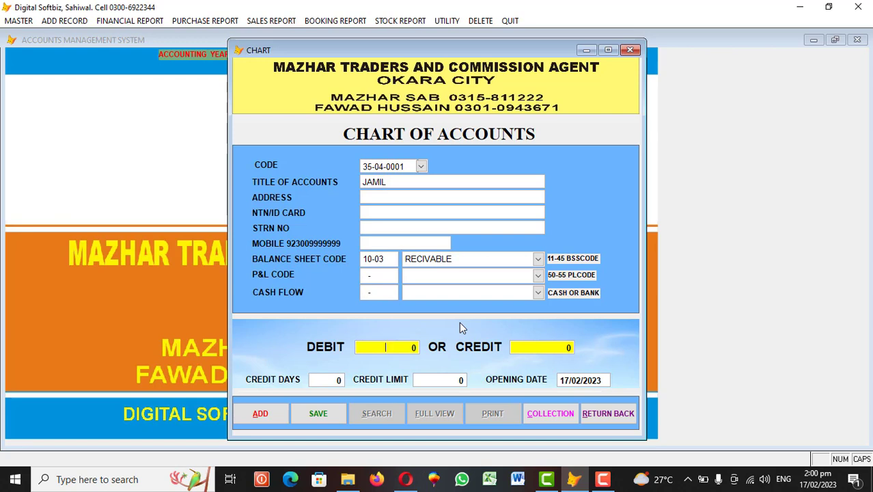
Enter an opening debit of 500,000 for account 35-04-0001
{"action": "type", "text": "500000"}
{"action": "key", "text": "Return"}
{"action": "key", "text": "Return"}
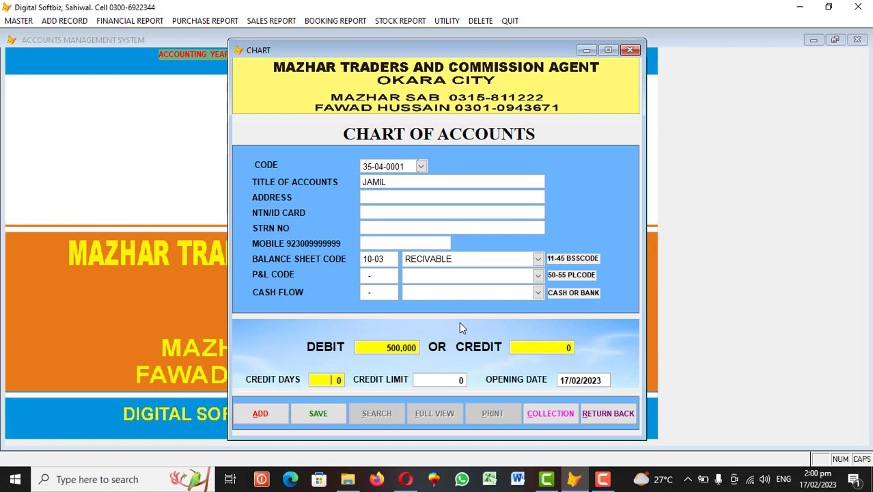
Set 7 credit days and a credit limit of 20,000, and save the account
{"action": "key", "text": "BackSpace"}
{"action": "type", "text": "7"}
{"action": "key", "text": "Return"}
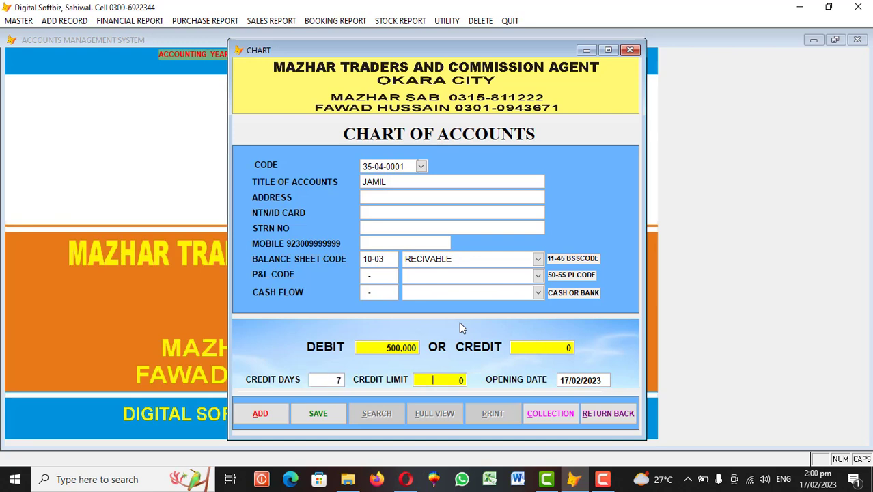
{"action": "type", "text": "200,00"}
{"action": "key", "text": "Return"}
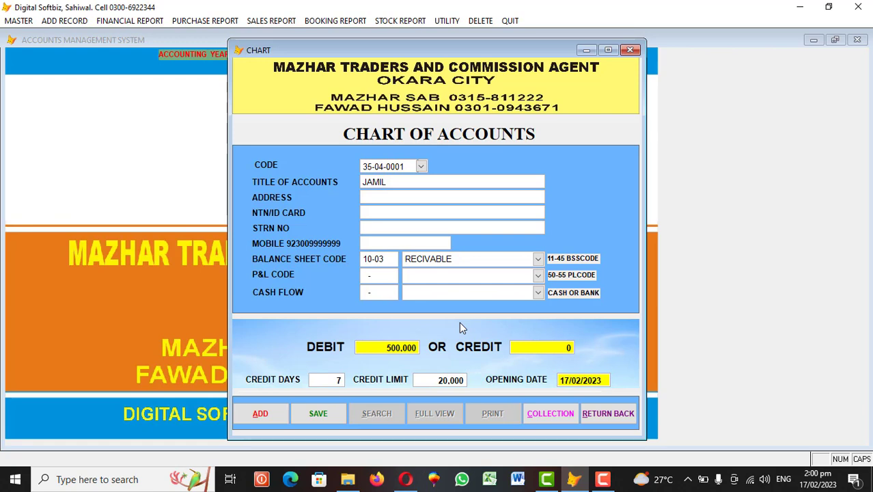
{"action": "key", "text": "Return"}
{"action": "key", "text": "Return"}
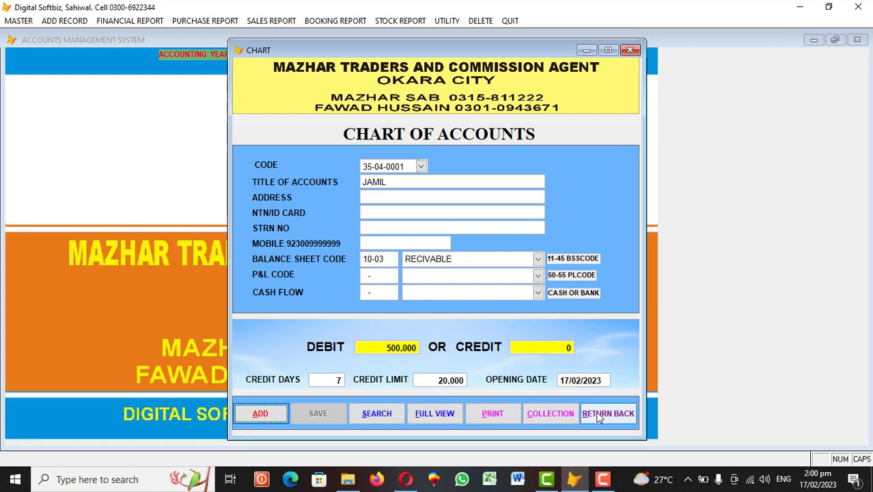
Start a new expense account with code 55-03-0001
{"action": "left_click", "coordinate": [271, 414]}
{"action": "type", "text": "55-0"}
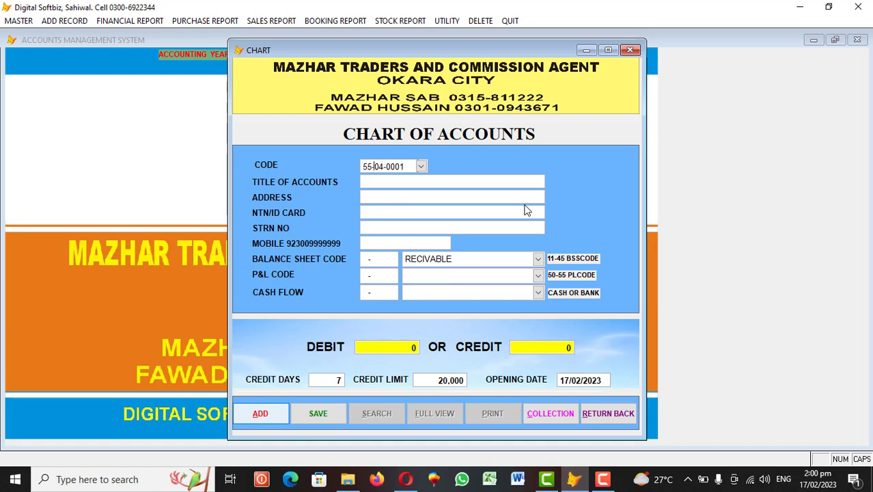
{"action": "type", "text": "3"}
{"action": "key", "text": "Return"}
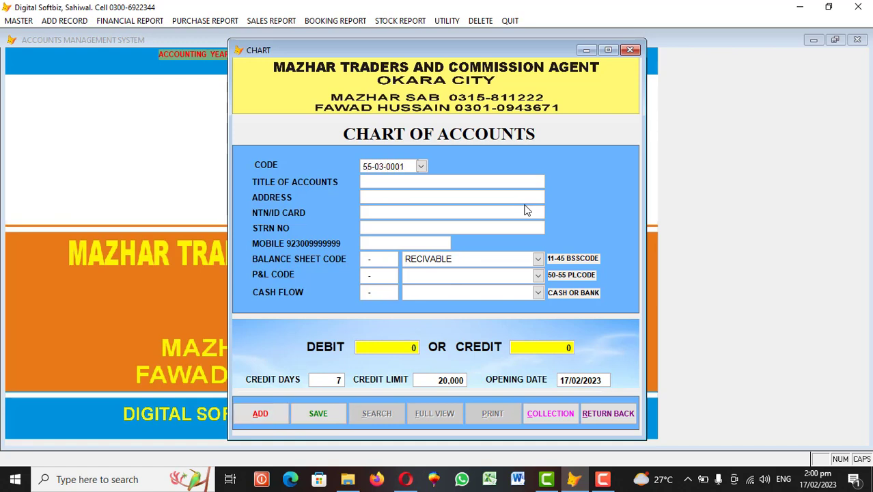
Title the account FOOD EXP and clear the balance sheet category carried over from the previous record
{"action": "type", "text": "FOOD EXP"}
{"action": "key", "text": "Return"}
{"action": "key", "text": "Return"}
{"action": "key", "text": "Return"}
{"action": "key", "text": "Return"}
{"action": "key", "text": "Return"}
{"action": "key", "text": "shift+End"}
{"action": "key", "text": "Delete"}
{"action": "key", "text": "Return"}
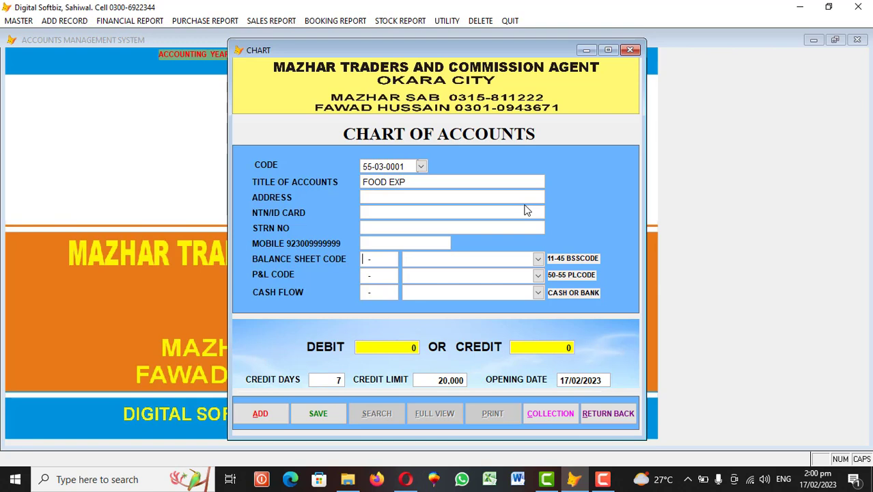
Assign the ADMINISTRATIVE EXPENSES P&L category to the FOOD EXP account, with no cash flow category or opening balance
{"action": "key", "text": "Return"}
{"action": "left_click", "coordinate": [539, 276]}
{"action": "left_click", "coordinate": [495, 301]}
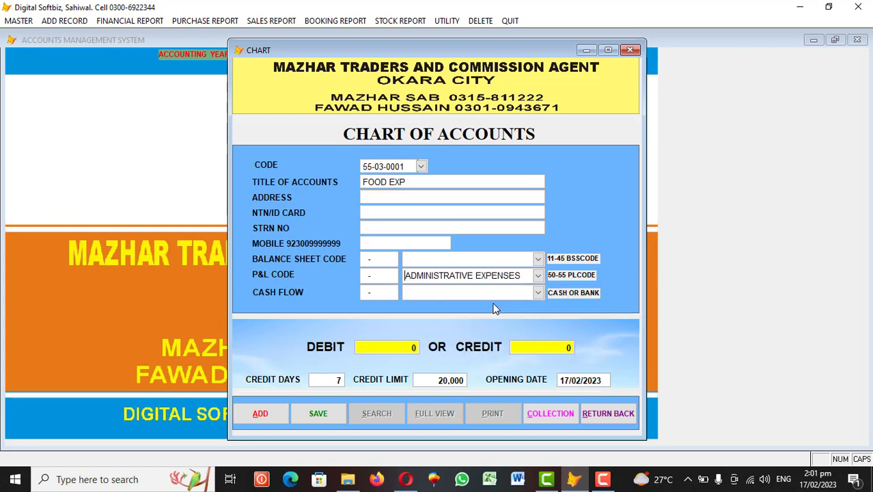
{"action": "key", "text": "Return"}
{"action": "key", "text": "Return"}
{"action": "key", "text": "Return"}
{"action": "key", "text": "Return"}
{"action": "key", "text": "Return"}
{"action": "key", "text": "Return"}
{"action": "key", "text": "Return"}
Set the FOOD EXP account's credit days and credit limit to 0, and save the record
{"action": "key", "text": "Up"}
{"action": "key", "text": "Up"}
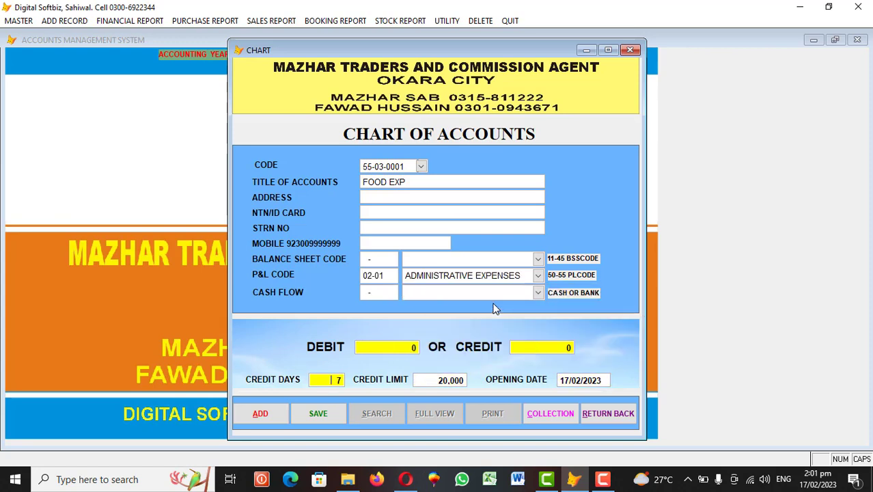
{"action": "type", "text": "0"}
{"action": "key", "text": "Return"}
{"action": "type", "text": "0"}
{"action": "key", "text": "Return"}
{"action": "key", "text": "Return"}
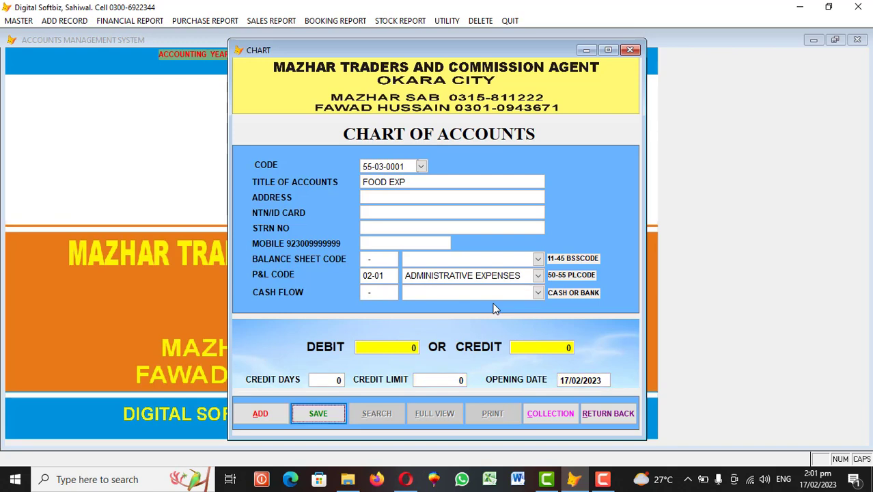
{"action": "key", "text": "Return"}
{"action": "key", "text": "Return"}
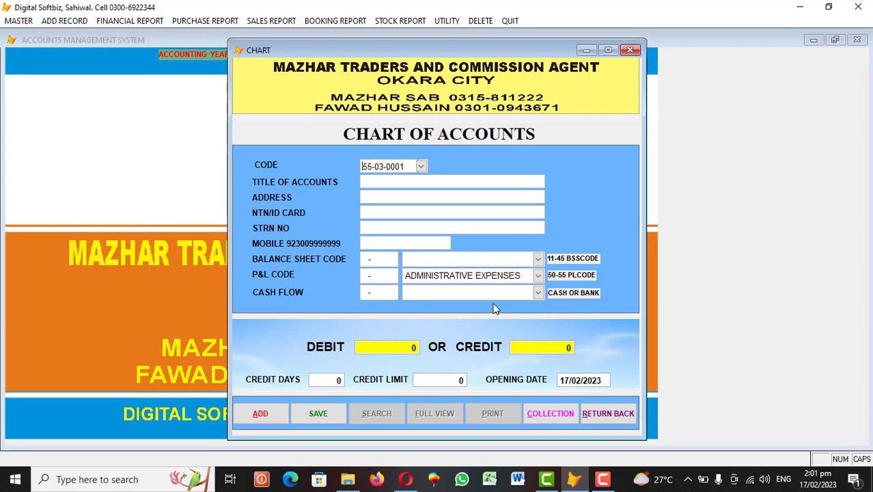
Try code 45-01-0001 for a new account and check the existing 45-01 codes in the chart listing
{"action": "type", "text": "45-01-00"}
{"action": "type", "text": "1"}
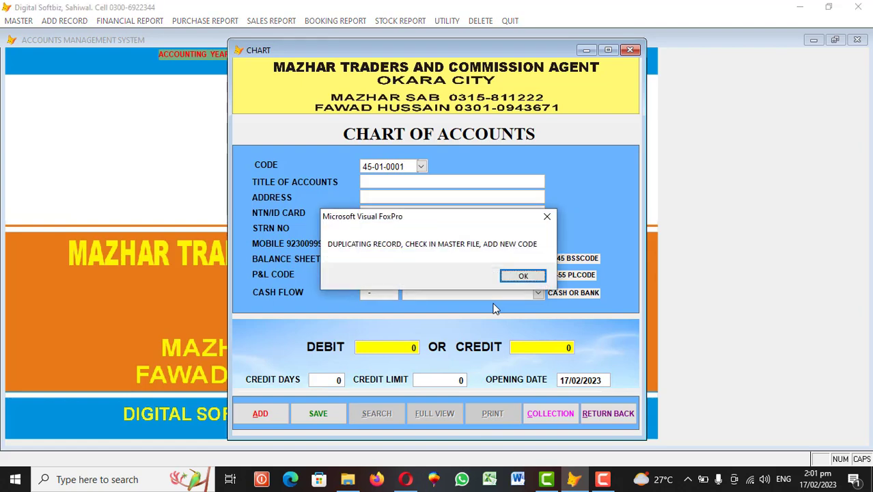
{"action": "key", "text": "Return"}
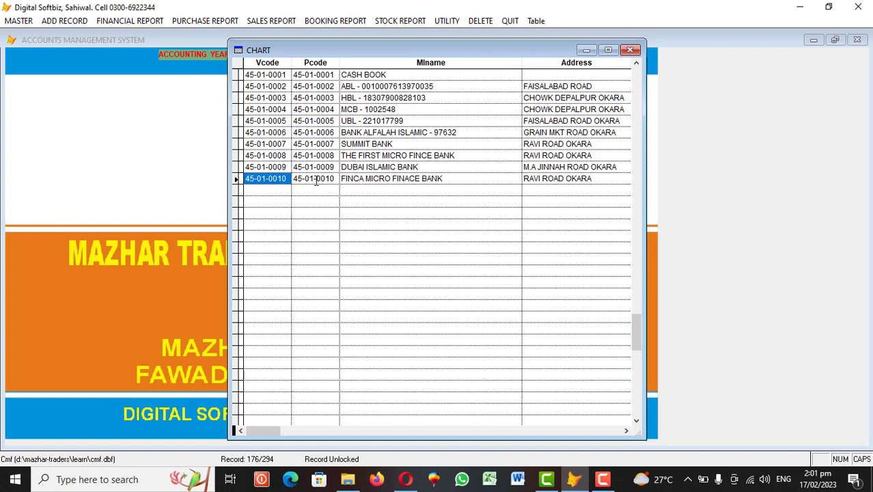
{"action": "key", "text": "Escape"}
Start a new bank account record with code 45-01-0011
{"action": "left_click", "coordinate": [267, 414]}
{"action": "left_click", "coordinate": [266, 413]}
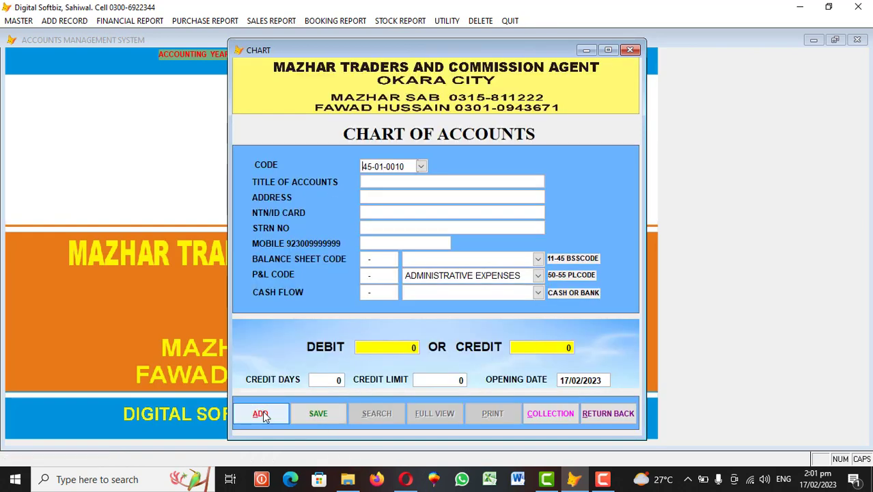
{"action": "key", "text": "Right"}
{"action": "key", "text": "Right"}
{"action": "key", "text": "Right"}
{"action": "key", "text": "Right"}
{"action": "type", "text": "001"}
{"action": "key", "text": "Return"}
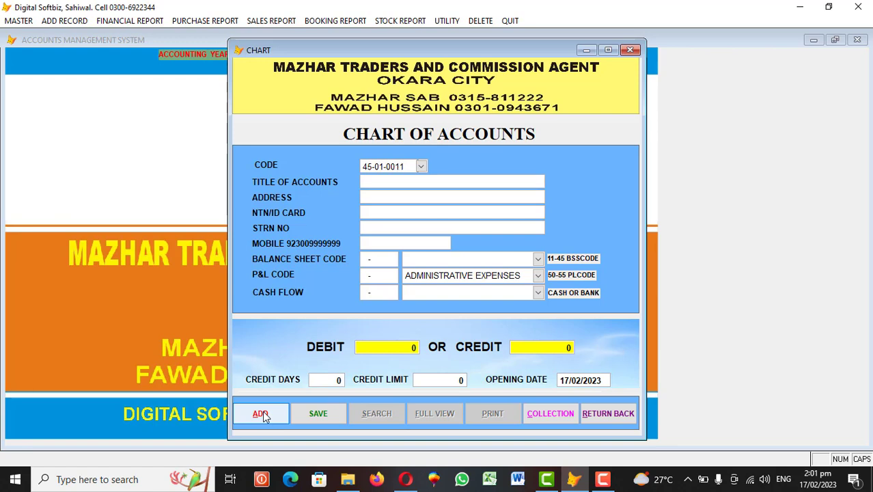
Title the account MEEZAN BANK, leave its contact details blank, and assign the CASH AT BANK balance sheet category
{"action": "type", "text": "MEEZAN BANK"}
{"action": "key", "text": "Return"}
{"action": "key", "text": "Return"}
{"action": "key", "text": "Return"}
{"action": "key", "text": "Return"}
{"action": "key", "text": "Return"}
{"action": "left_click", "coordinate": [539, 260]}
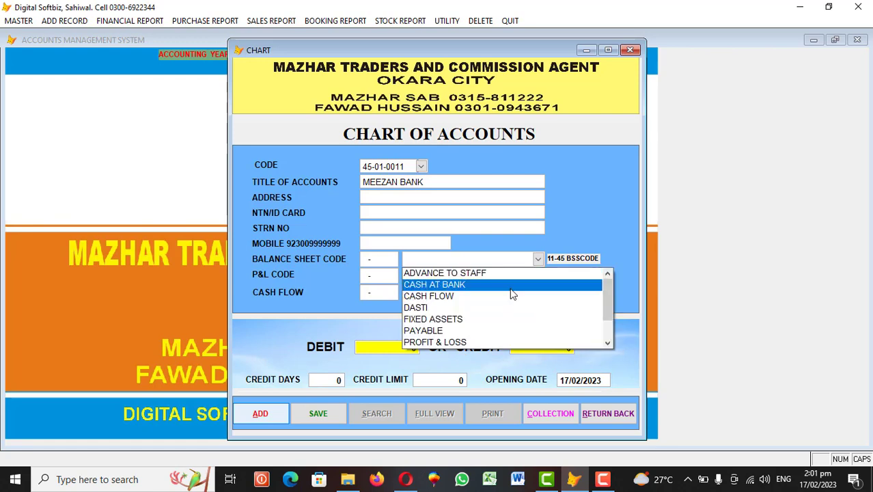
{"action": "left_click", "coordinate": [509, 287]}
{"action": "key", "text": "Return"}
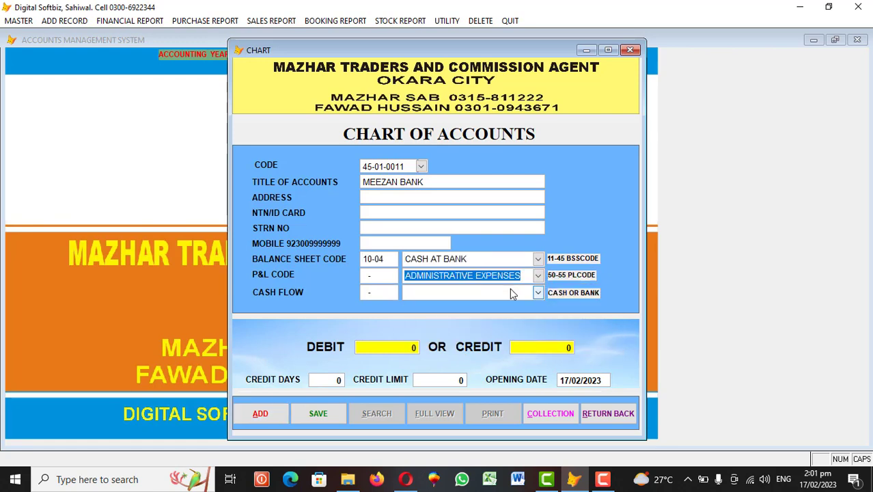
Clear the P&L category carried over from the previous record and set the cash flow category to CASH FLOW
{"action": "key", "text": "BackSpace"}
{"action": "key", "text": "Return"}
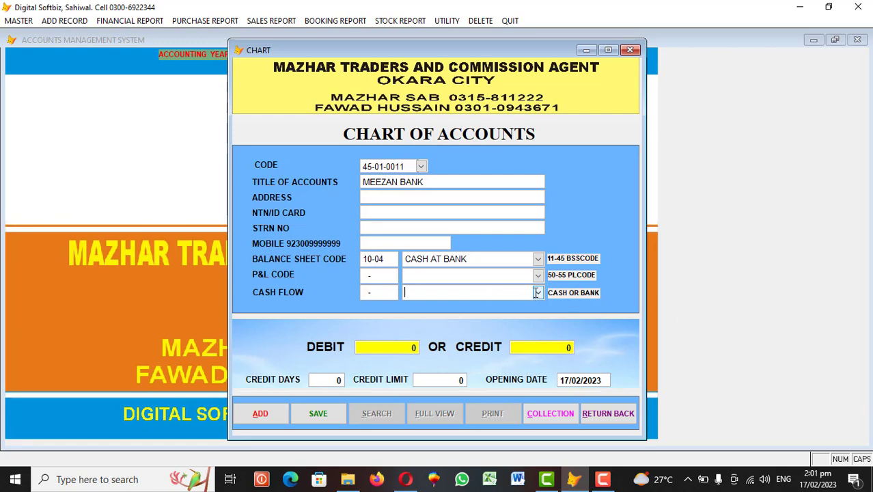
{"action": "left_click", "coordinate": [537, 293]}
{"action": "left_click", "coordinate": [472, 328]}
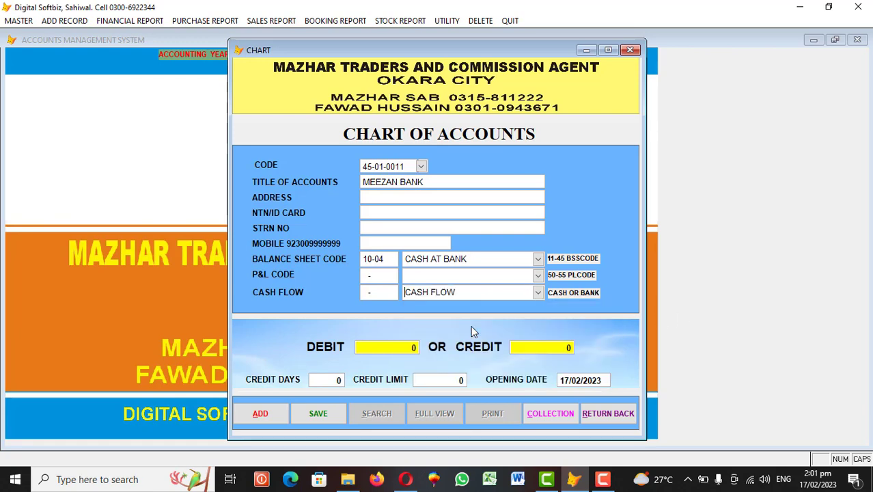
{"action": "key", "text": "Return"}
Enter an opening debit of 1,000,000 for the MEEZAN BANK account, leaving the credit amount at 0
{"action": "type", "text": "100000.0"}
{"action": "key", "text": "Return"}
{"action": "key", "text": "Return"}
{"action": "key", "text": "Return"}
{"action": "key", "text": "Return"}
{"action": "key", "text": "Return"}
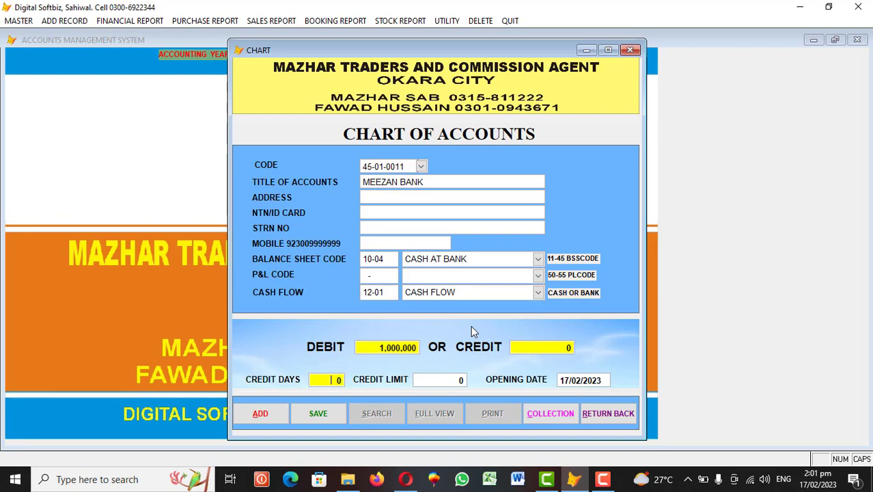
{"action": "key", "text": "Return"}
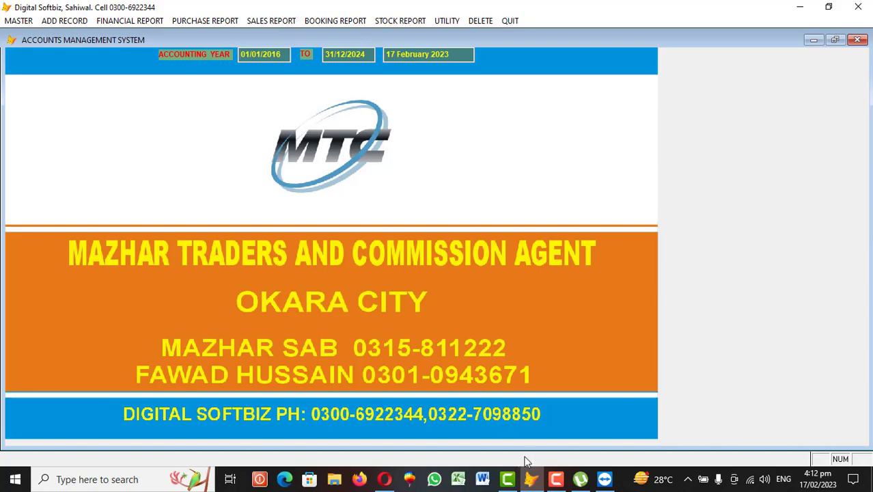
{"action": "left_click", "coordinate": [508, 479]}
{"action": "left_click", "coordinate": [510, 479]}
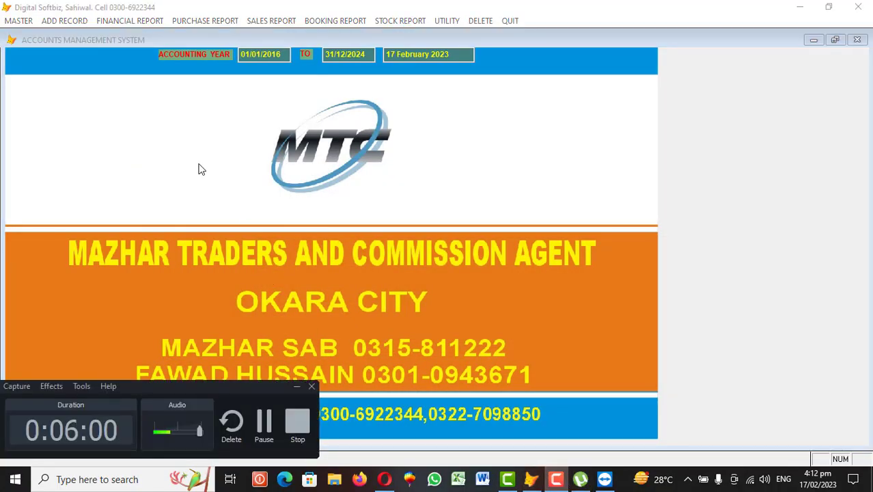
Find IMRAN OIL by searching for IMR, preview its ledger on screen, and close it without sending a message
{"action": "left_click", "coordinate": [130, 21]}
{"action": "left_click", "coordinate": [151, 33]}
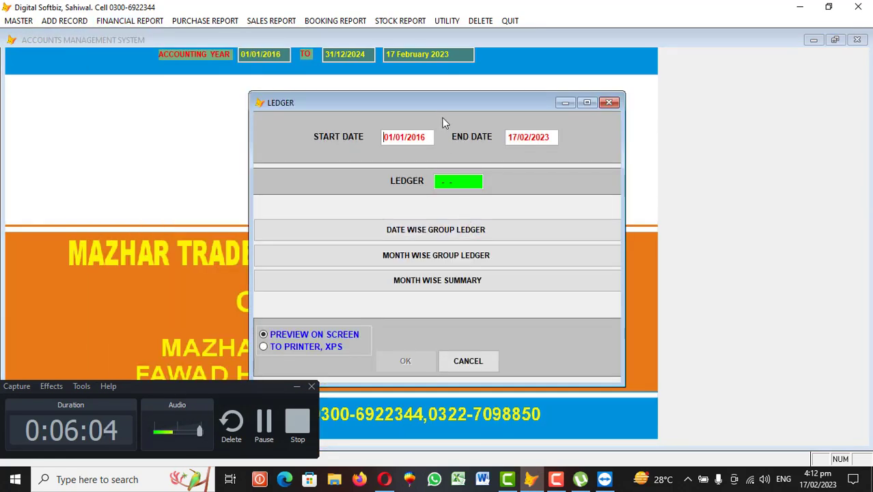
{"action": "key", "text": "Return"}
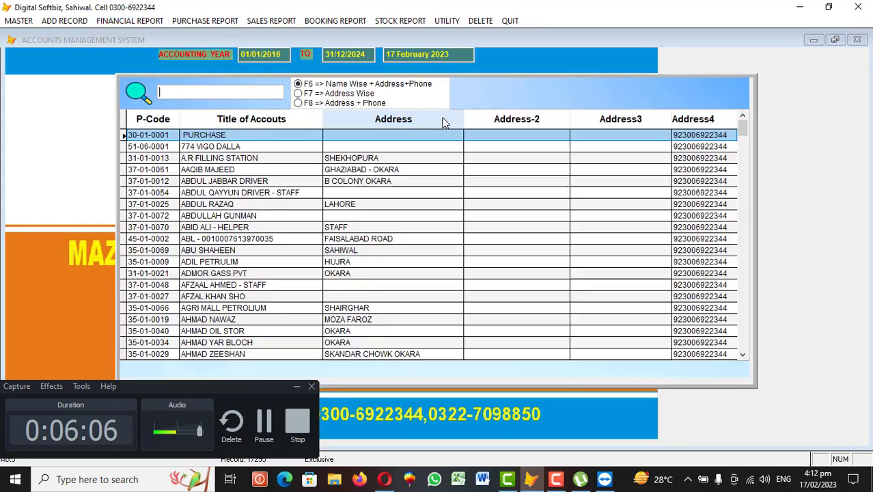
{"action": "type", "text": "IMR"}
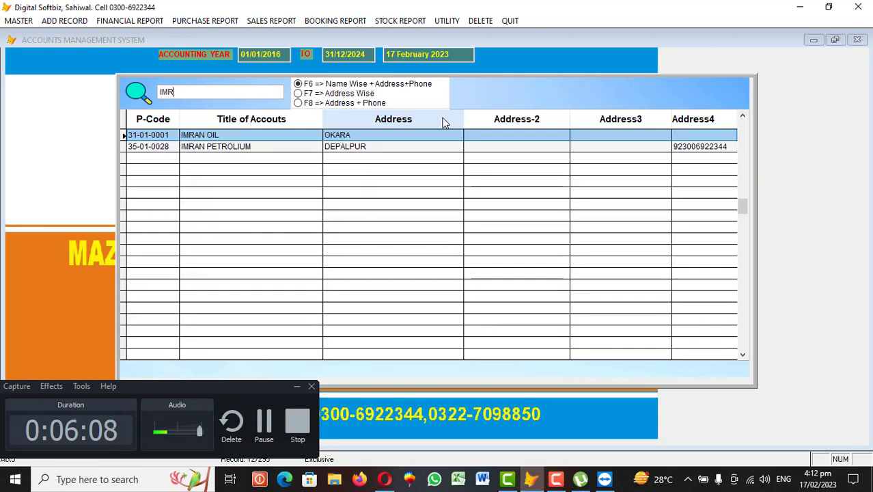
{"action": "key", "text": "Return"}
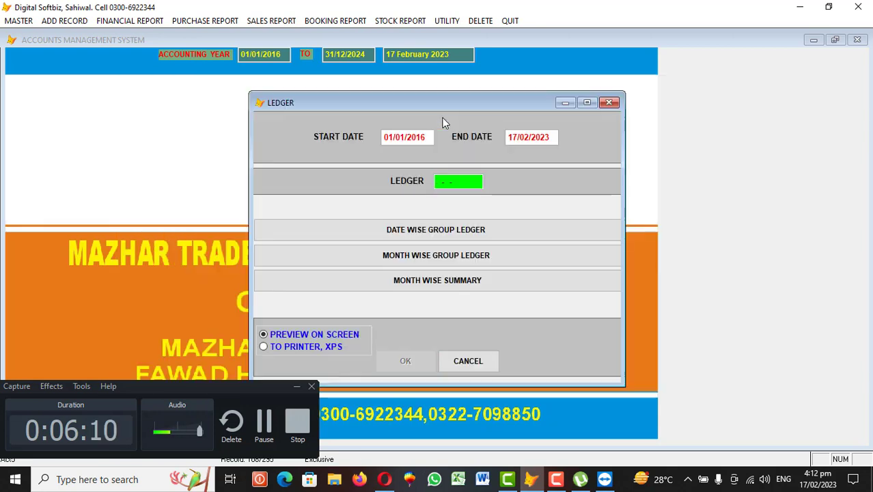
{"action": "key", "text": "Return"}
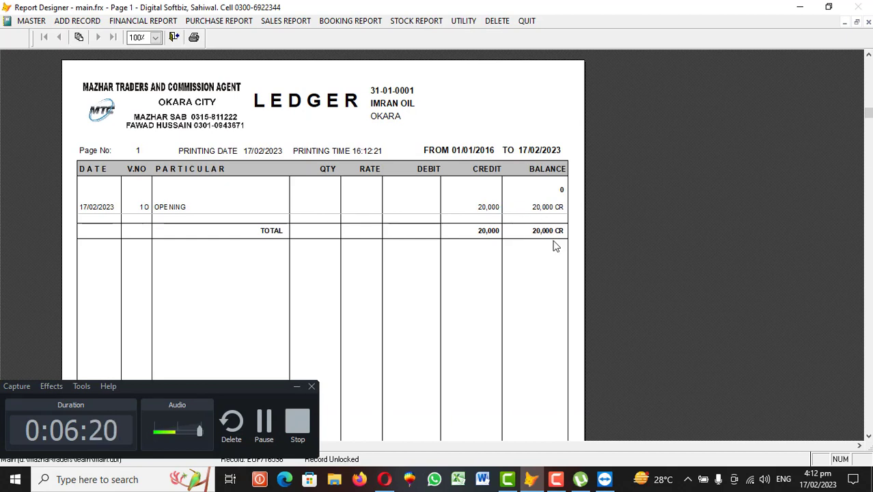
{"action": "left_click", "coordinate": [174, 37]}
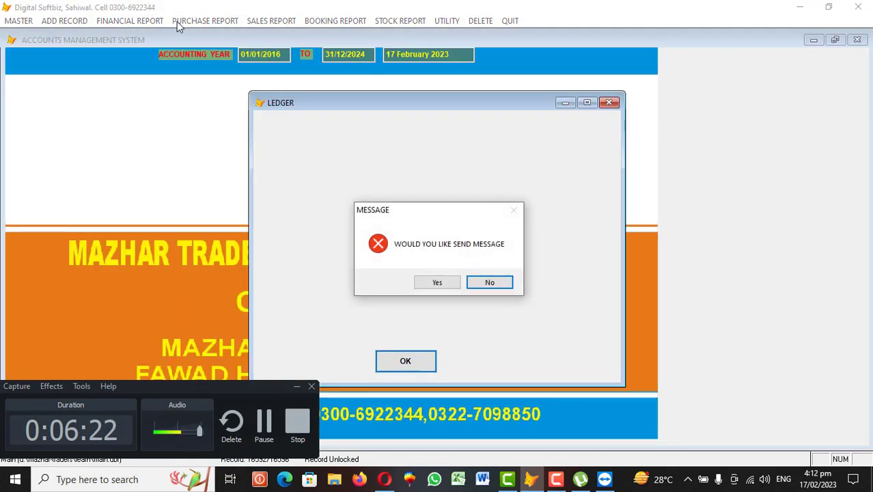
{"action": "left_click", "coordinate": [484, 283]}
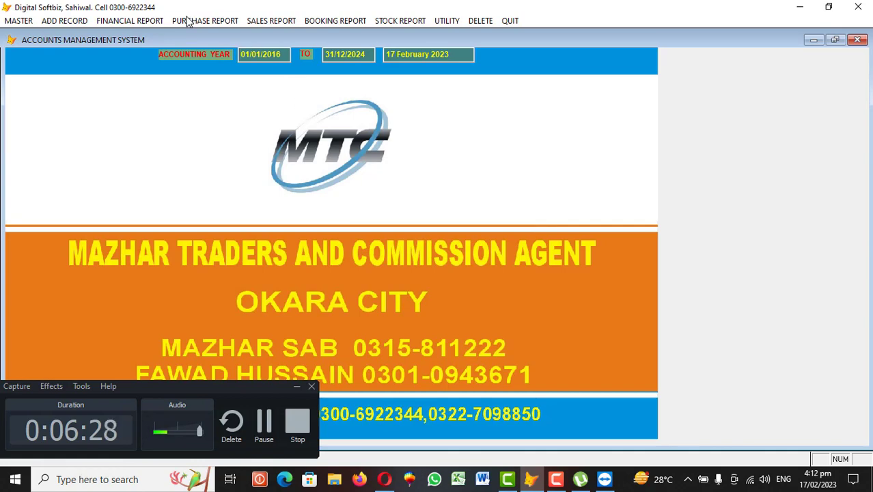
Preview the trial balance for ledgers 11-02-0001 to 55-03-0001 from 01/01/2016 to 17/02/2023
{"action": "left_click", "coordinate": [130, 20]}
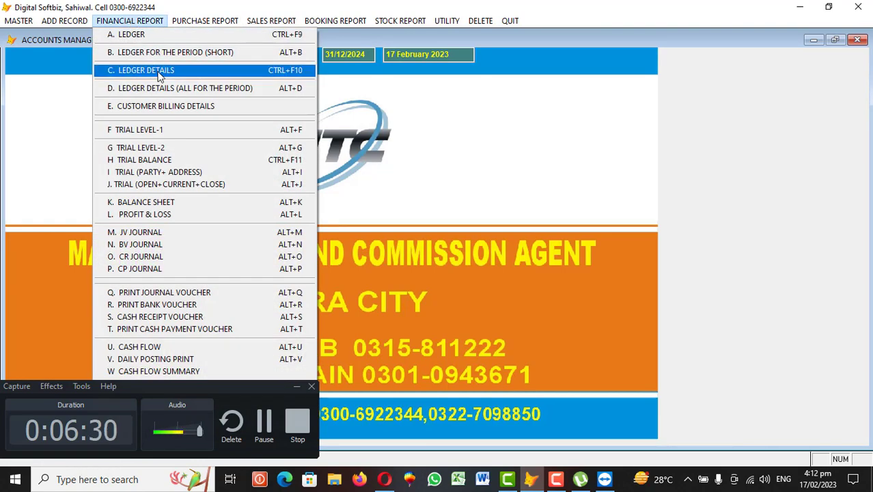
{"action": "left_click", "coordinate": [139, 161]}
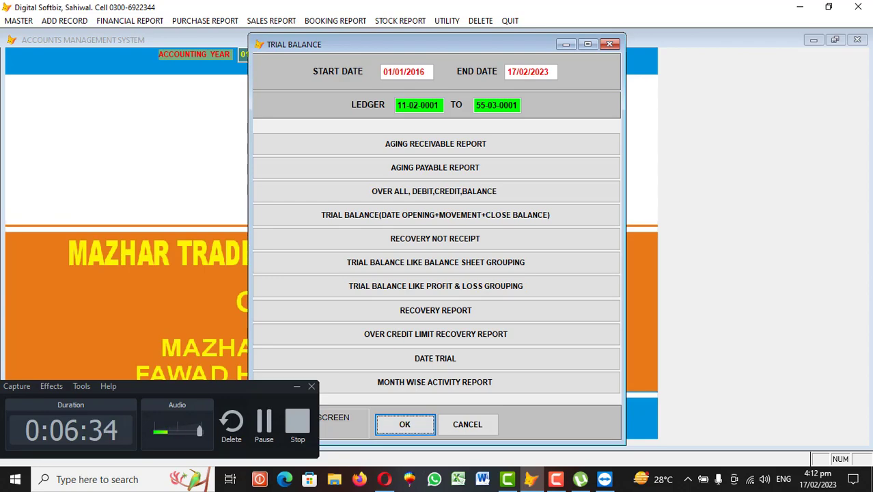
{"action": "left_click", "coordinate": [430, 144]}
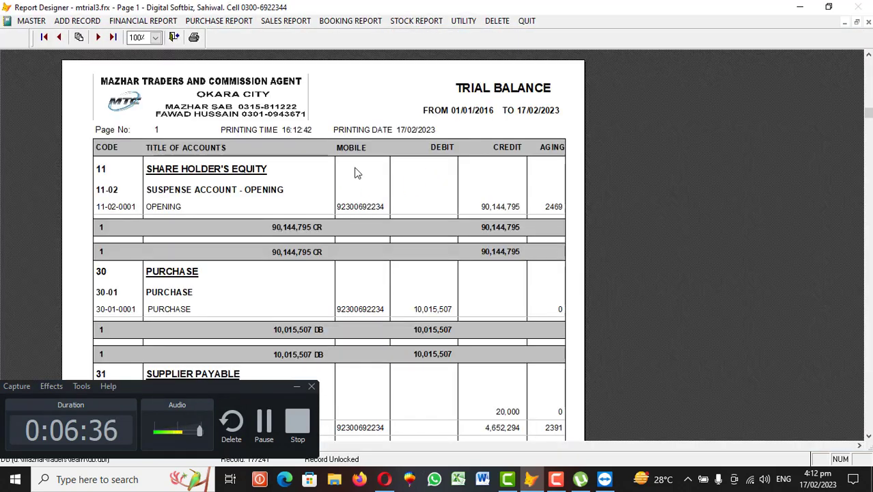
Examine the supplier payable and receivable groups in the trial balance, including the ARIFWALA group on page 5, and close the report
{"action": "scroll", "coordinate": [352, 175], "scroll_direction": "down", "scroll_amount": 4}
{"action": "scroll", "coordinate": [353, 181], "scroll_direction": "down", "scroll_amount": 1}
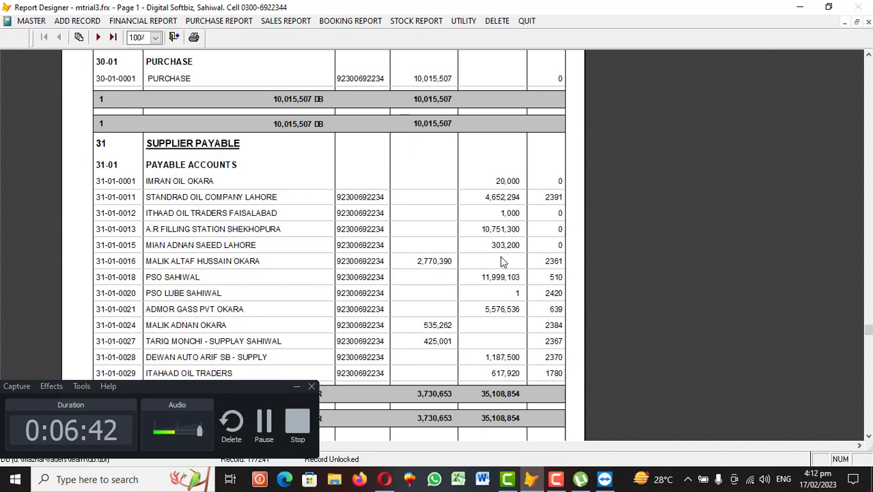
{"action": "scroll", "coordinate": [505, 258], "scroll_direction": "down", "scroll_amount": 2}
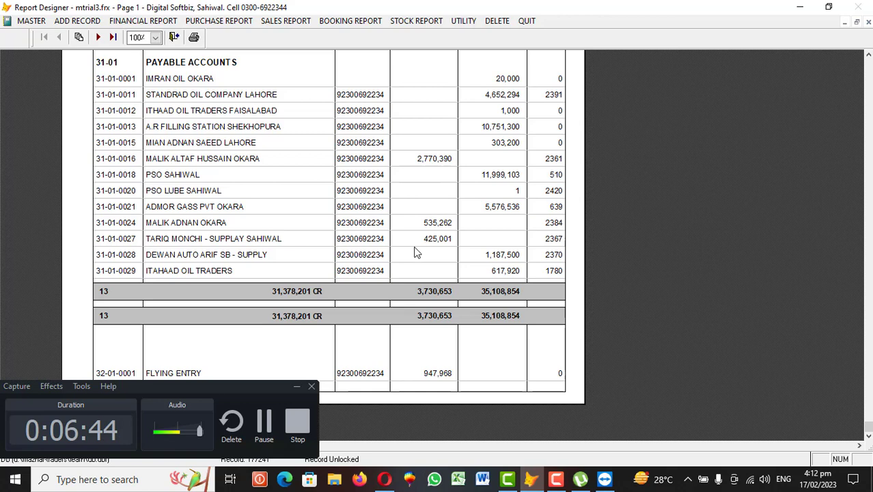
{"action": "left_click", "coordinate": [98, 37]}
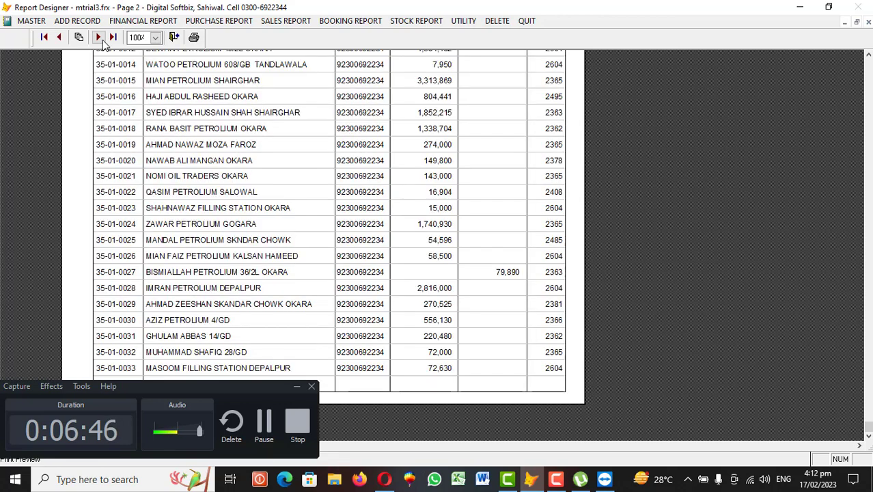
{"action": "scroll", "coordinate": [145, 186], "scroll_direction": "up", "scroll_amount": 5}
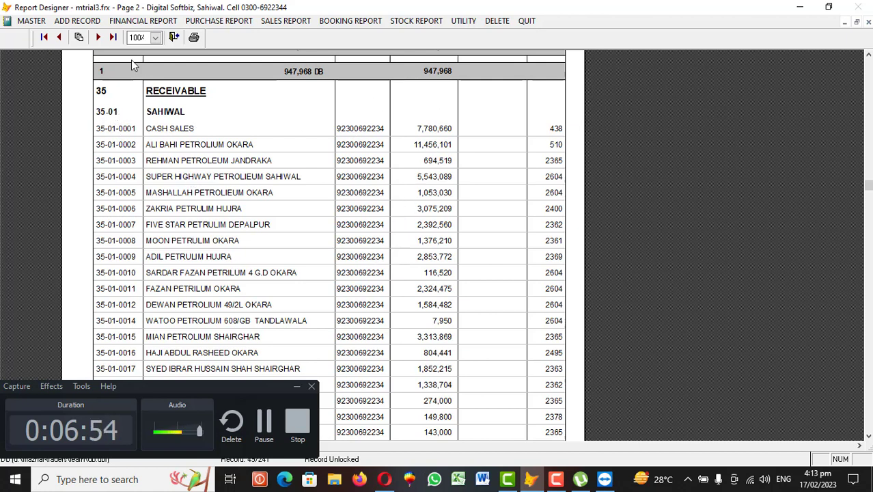
{"action": "left_click", "coordinate": [97, 38]}
{"action": "left_click", "coordinate": [99, 38]}
{"action": "left_click", "coordinate": [99, 38]}
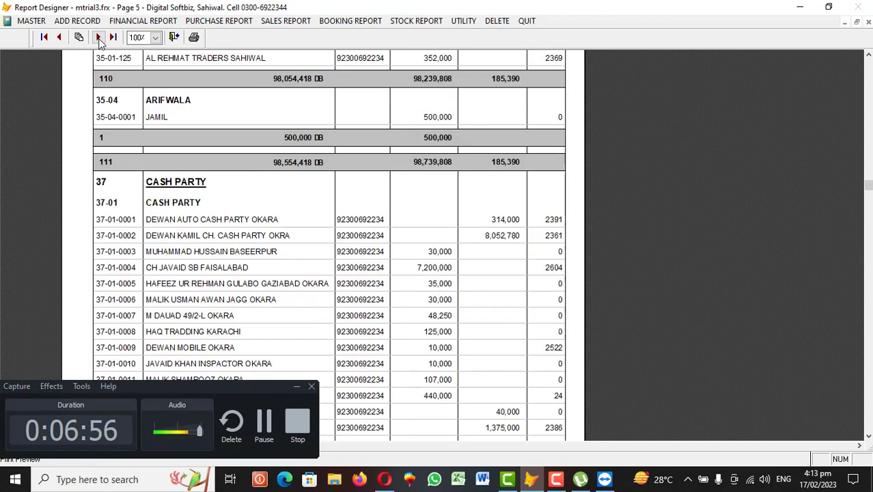
{"action": "scroll", "coordinate": [178, 156], "scroll_direction": "up", "scroll_amount": 2}
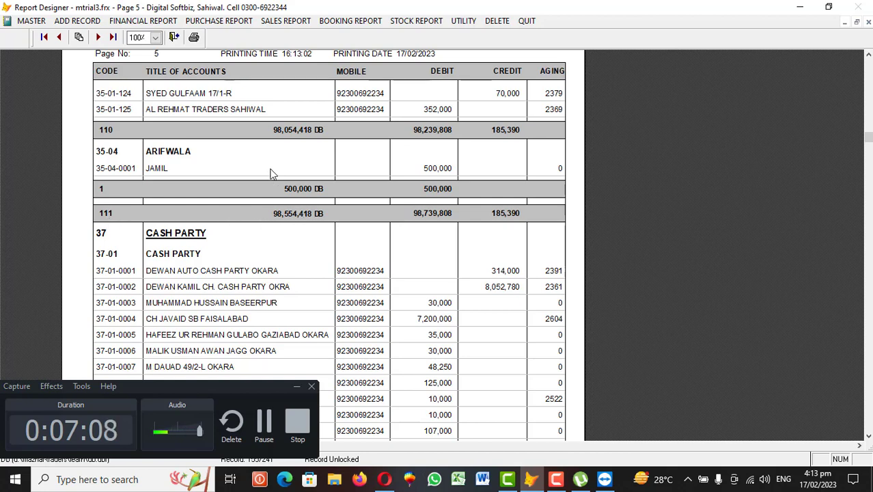
{"action": "key", "text": "Escape"}
{"action": "left_click", "coordinate": [610, 45]}
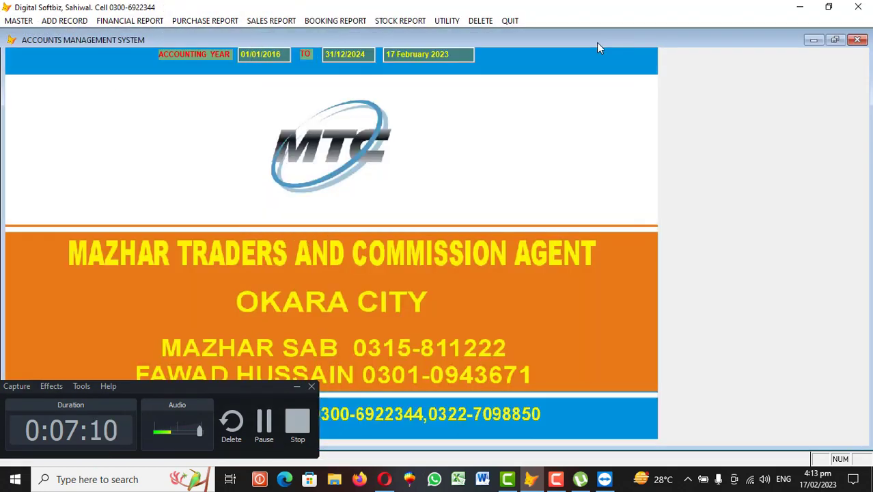
{"action": "left_click", "coordinate": [66, 23]}
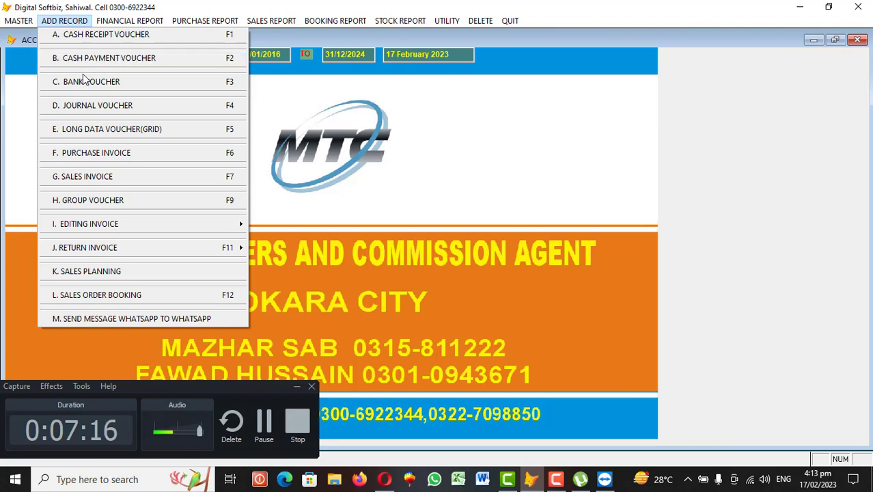
{"action": "mouse_move", "coordinate": [129, 20]}
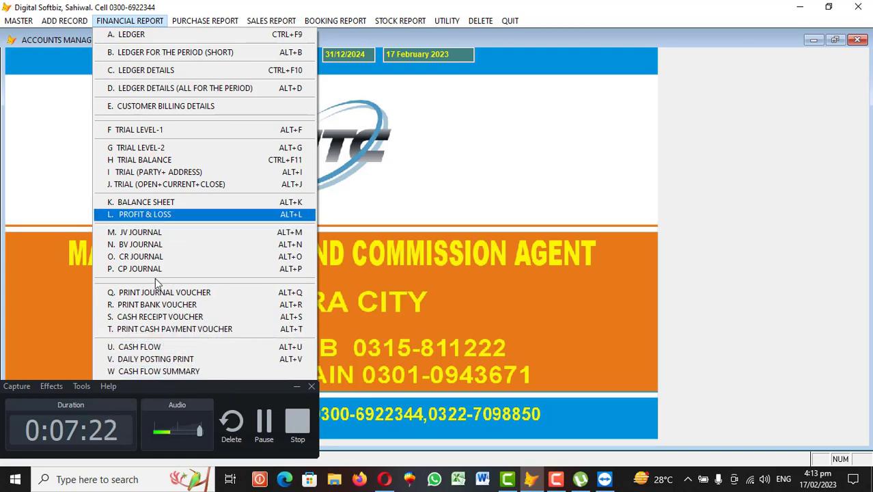
{"action": "left_click_drag", "start_coordinate": [249, 389], "coordinate": [752, 388]}
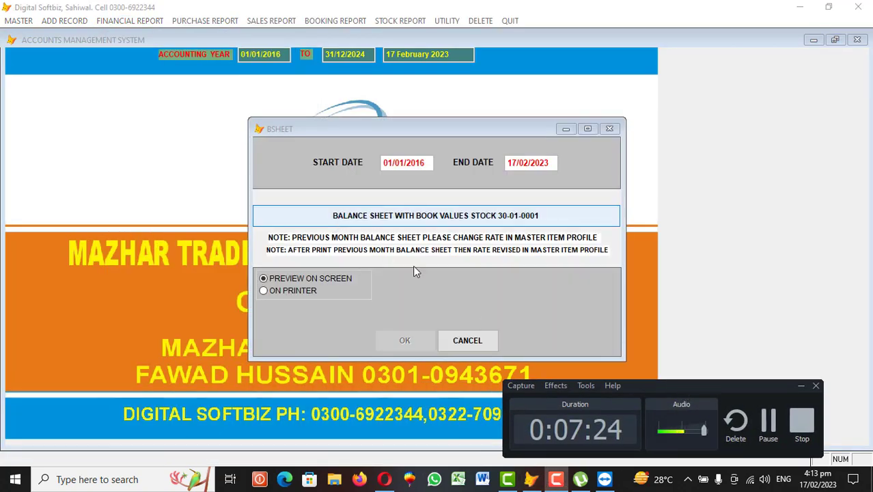
{"action": "left_click", "coordinate": [468, 340]}
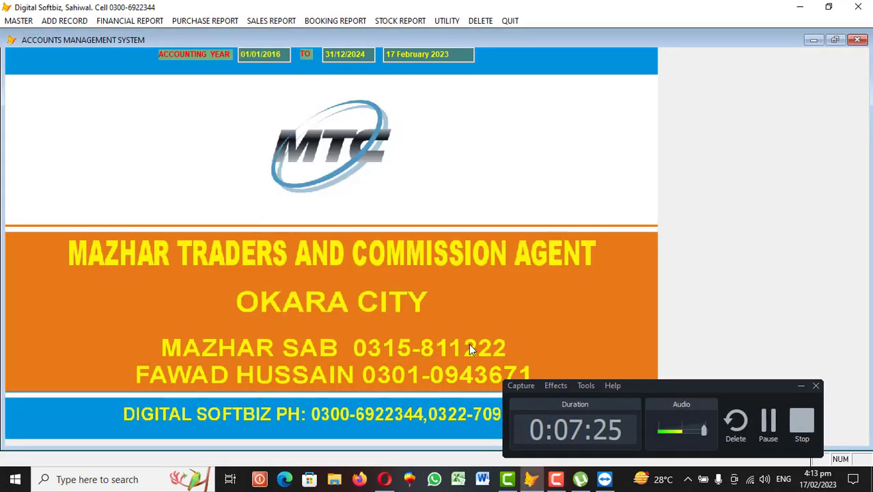
Open the cash book report for ledger 45-01-0001 with start and end date 17/02/2023, and close it
{"action": "left_click", "coordinate": [123, 22]}
{"action": "left_click", "coordinate": [140, 413]}
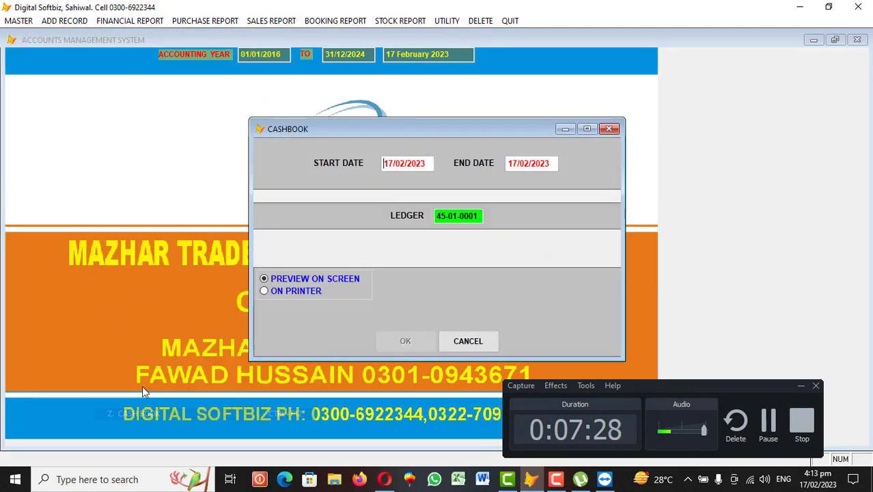
{"action": "key", "text": "Return"}
{"action": "key", "text": "Return"}
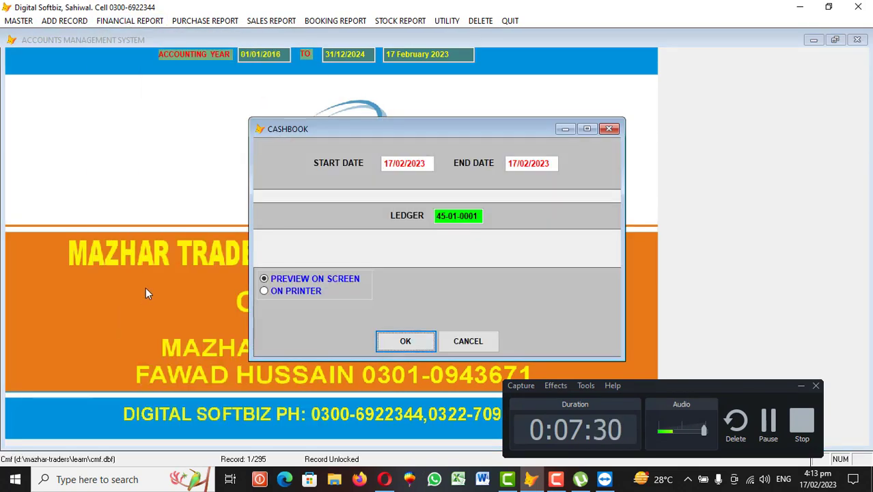
{"action": "key", "text": "Escape"}
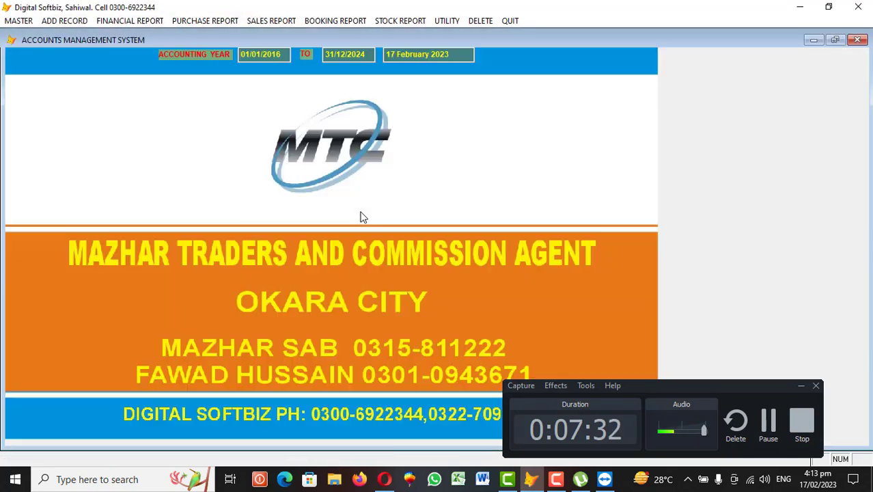
Start a cash receipt voucher dated 17/02/2023 with voucher number 1
{"action": "left_click", "coordinate": [82, 22]}
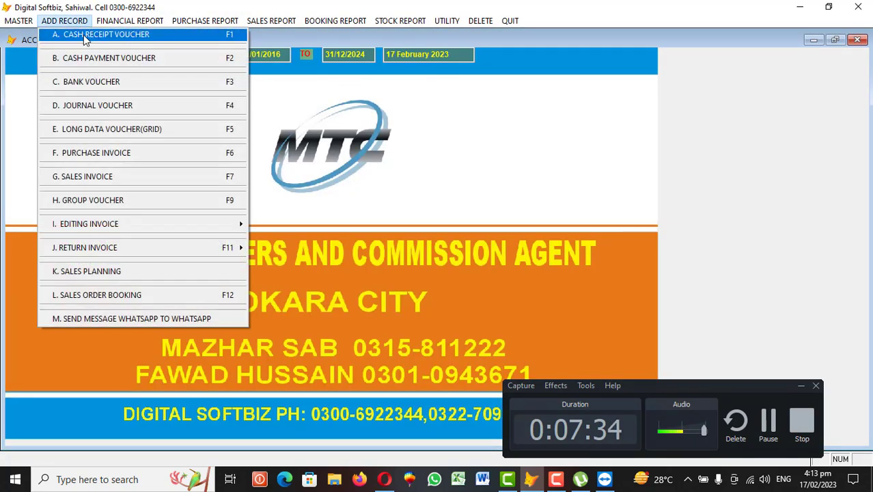
{"action": "left_click", "coordinate": [118, 35]}
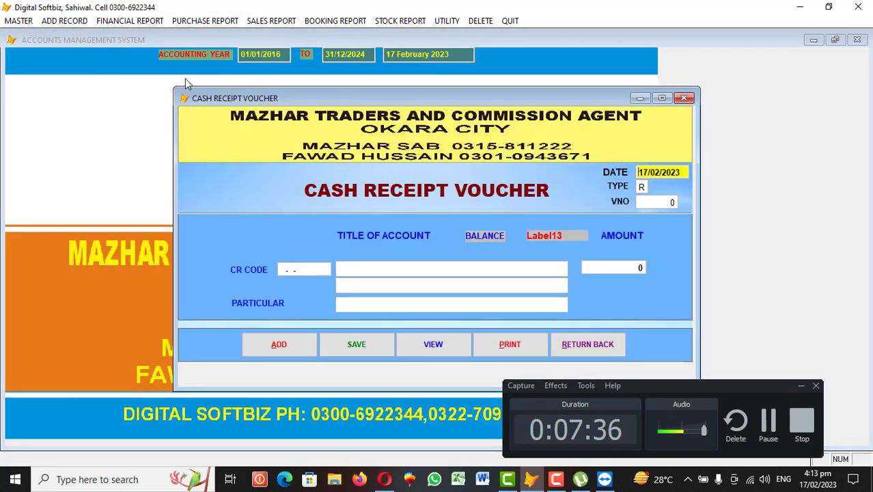
{"action": "key", "text": "Return"}
{"action": "key", "text": "Return"}
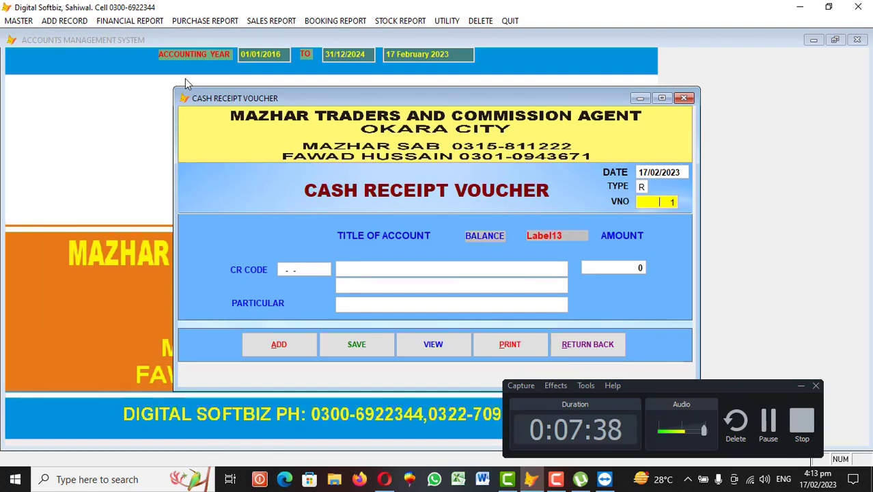
{"action": "key", "text": "Return"}
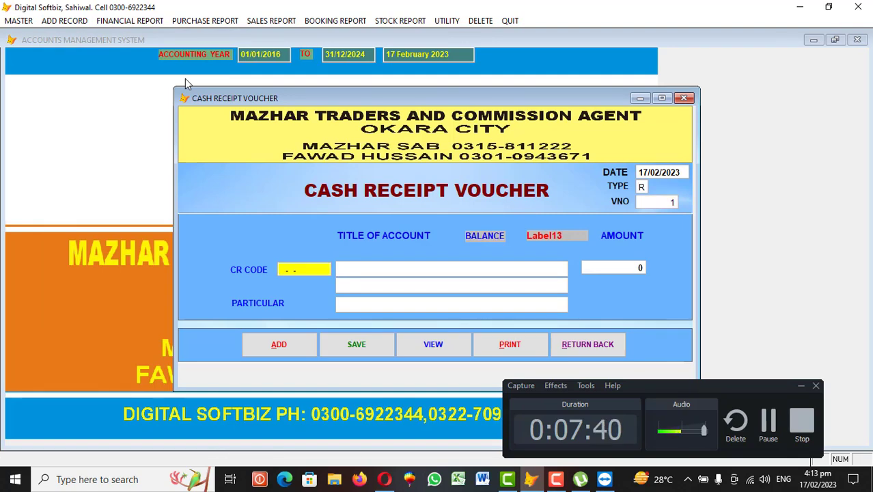
Look up the customer in account group 35-04 by name and select that account as the voucher's credit account
{"action": "key", "text": "Return"}
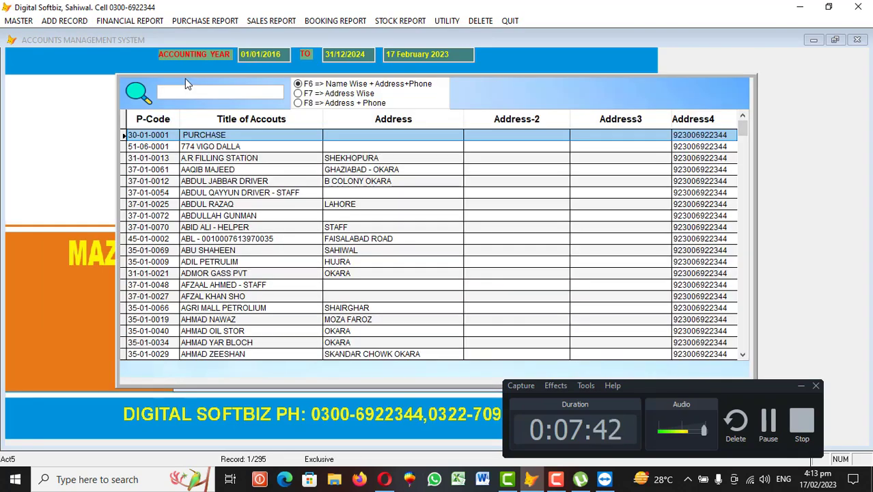
{"action": "type", "text": "IMR"}
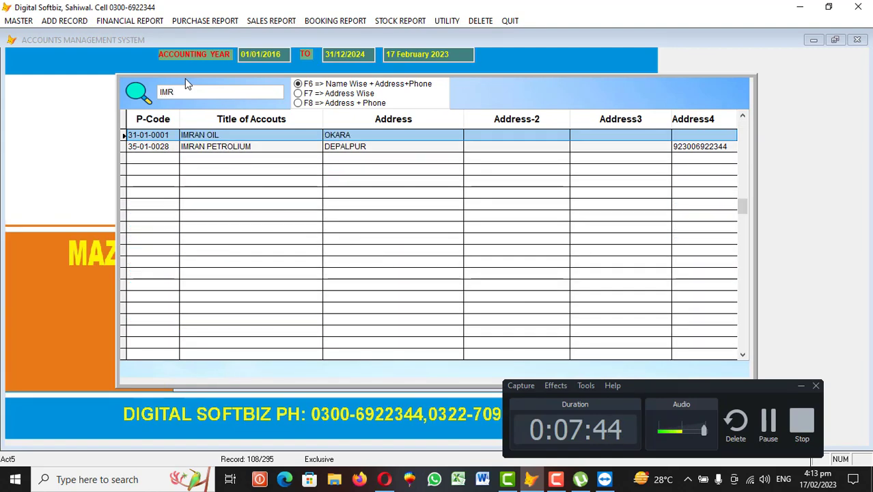
{"action": "key", "text": "BackSpace"}
{"action": "key", "text": "BackSpace"}
{"action": "key", "text": "BackSpace"}
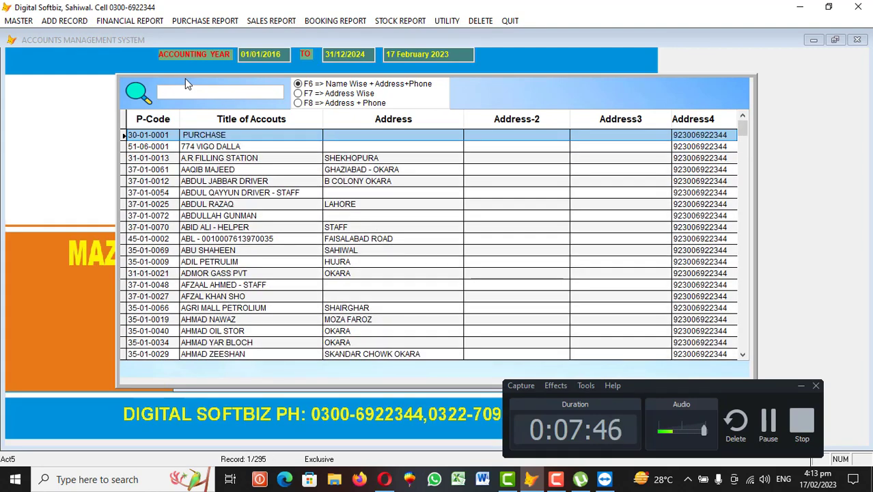
{"action": "type", "text": "JAM"}
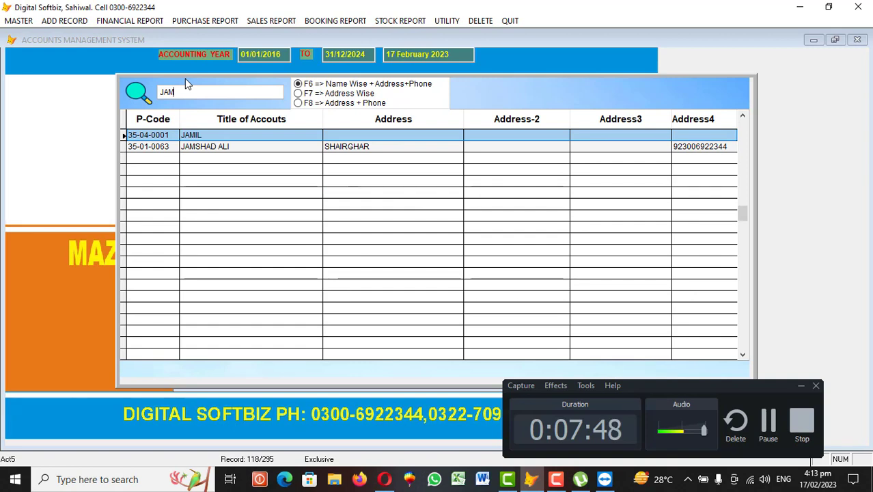
{"action": "key", "text": "Return"}
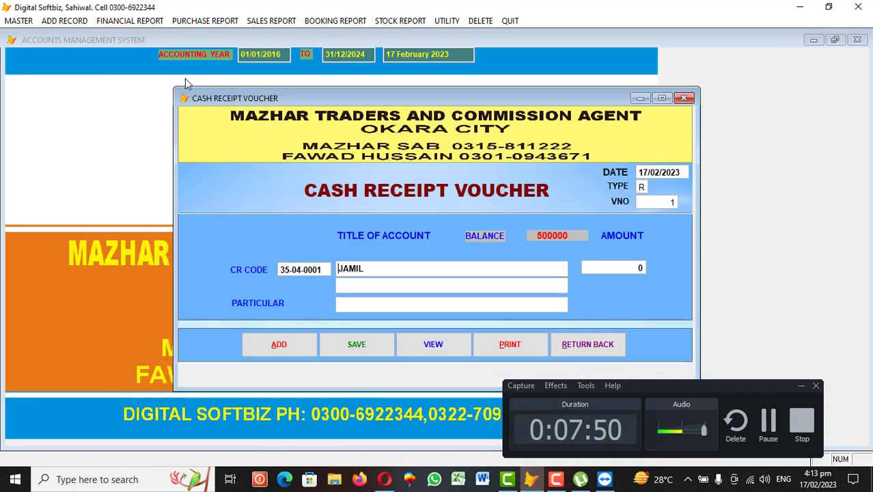
Enter an amount of 20,000 with the particular CASH BY HAND, save the cash receipt voucher and close it
{"action": "key", "text": "Return"}
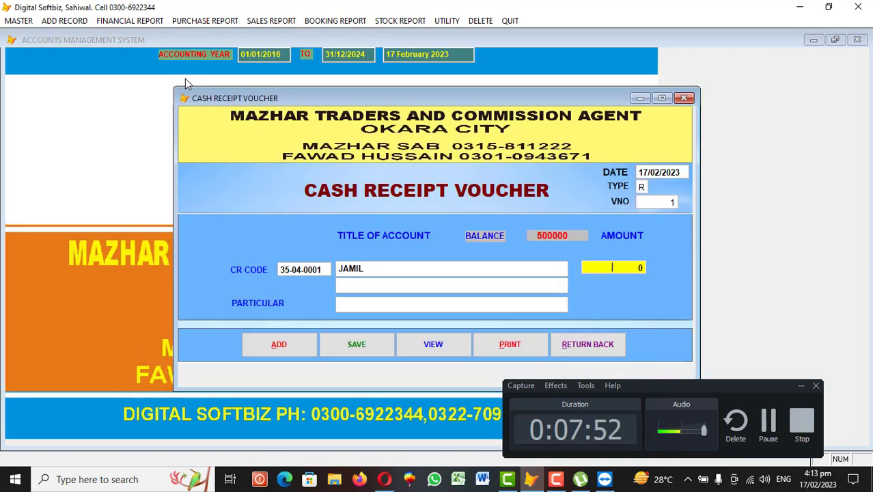
{"action": "type", "text": "20,000"}
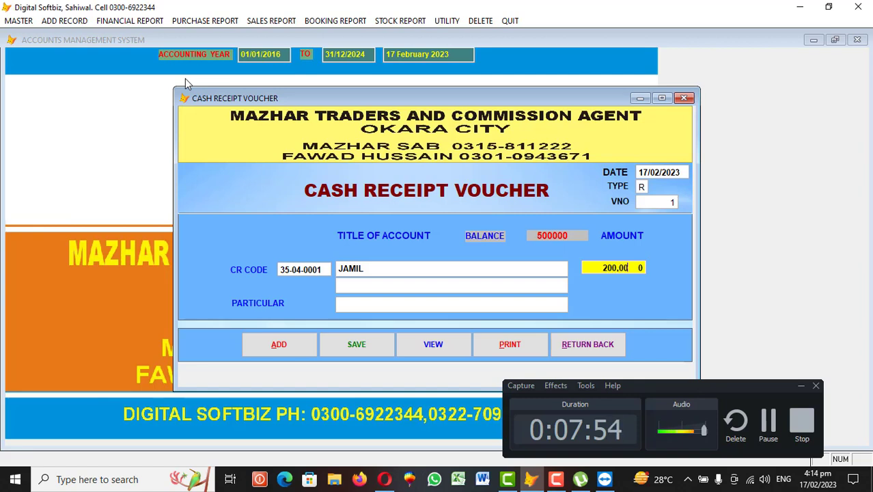
{"action": "key", "text": "Return"}
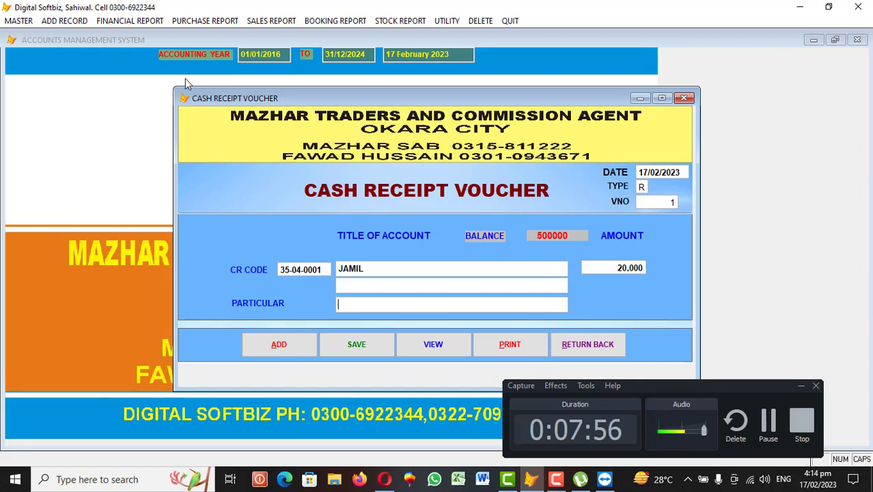
{"action": "type", "text": "CASH PAID"}
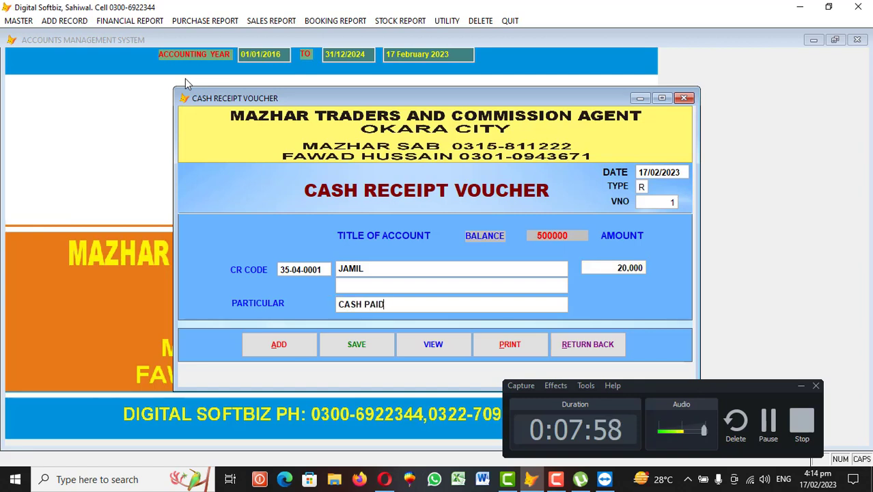
{"action": "key", "text": "BackSpace"}
{"action": "key", "text": "BackSpace"}
{"action": "key", "text": "BackSpace"}
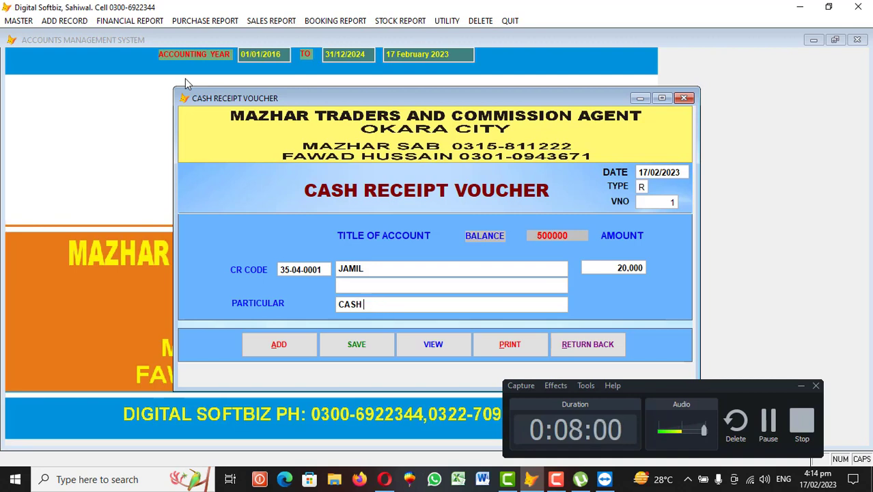
{"action": "type", "text": "BY HAND"}
{"action": "key", "text": "Tab"}
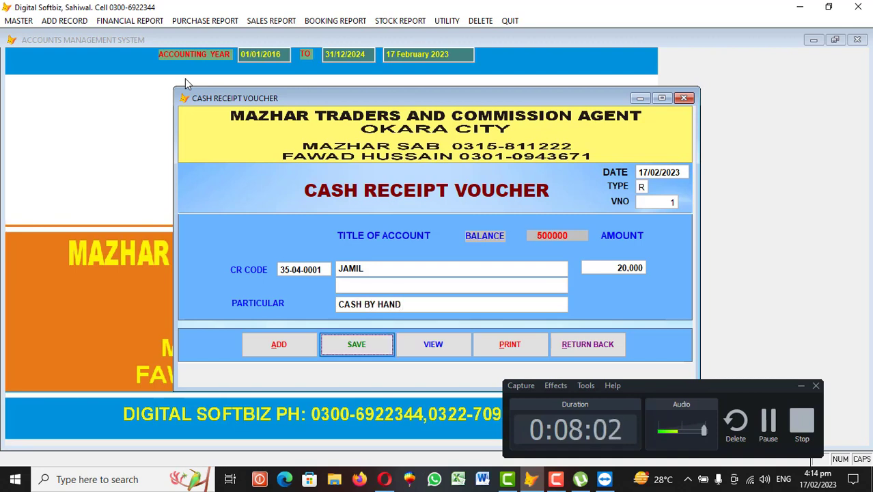
{"action": "key", "text": "Return"}
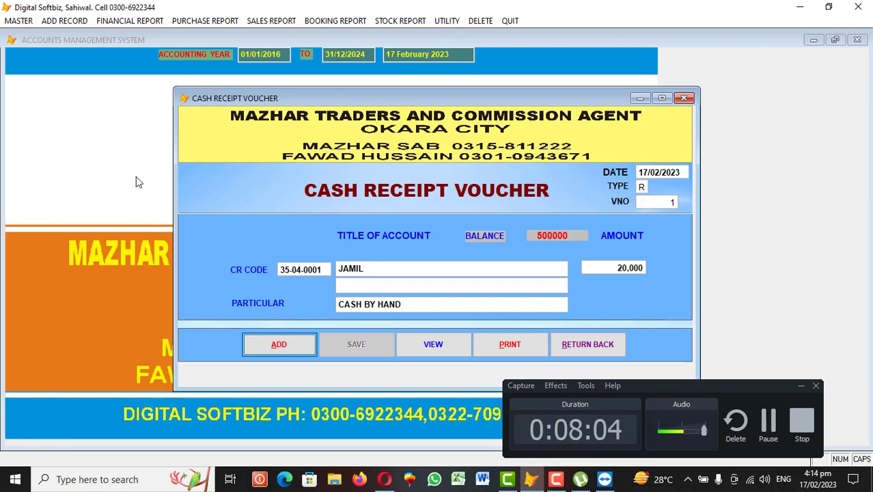
{"action": "left_click", "coordinate": [605, 354]}
Preview the ledger of the customer just credited from 01/01/2016 to 17/02/2023, and close it without sending a message
{"action": "left_click", "coordinate": [130, 21]}
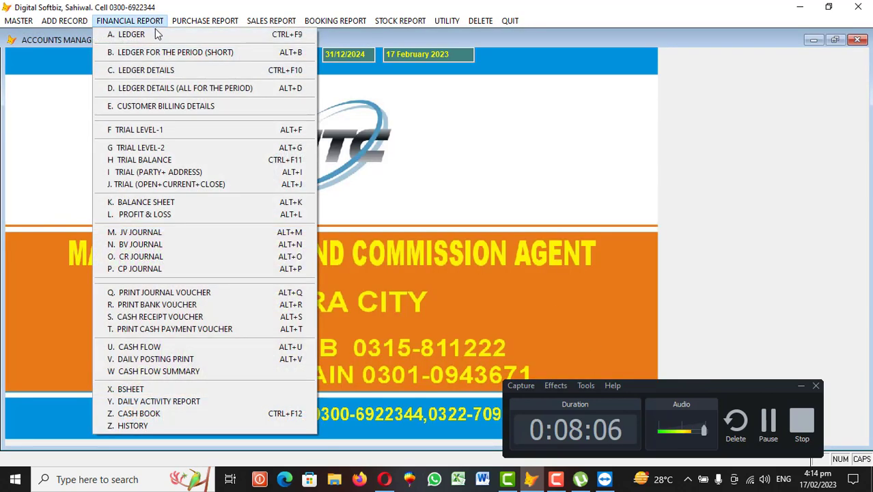
{"action": "left_click", "coordinate": [151, 32]}
{"action": "key", "text": "Return"}
{"action": "type", "text": "JAM"}
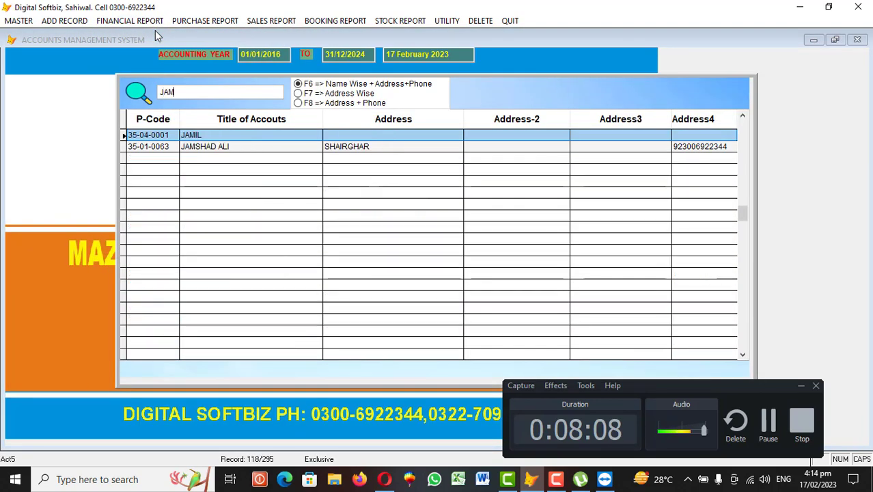
{"action": "key", "text": "Return"}
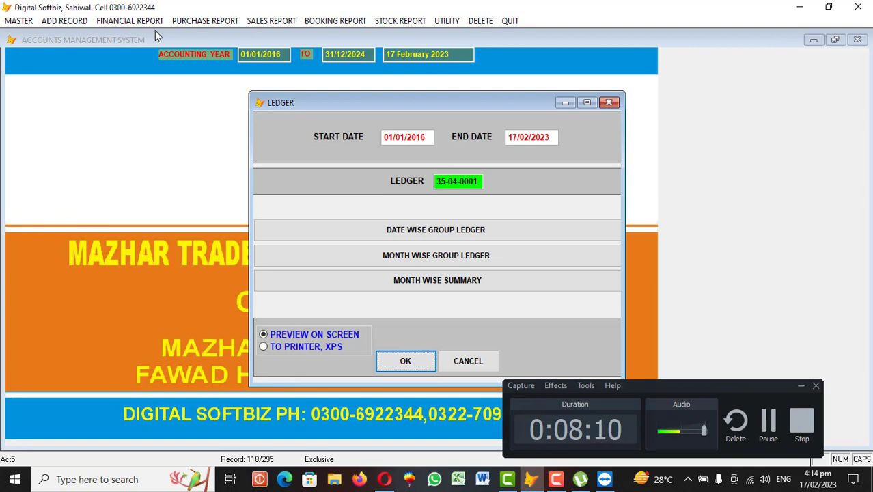
{"action": "key", "text": "Return"}
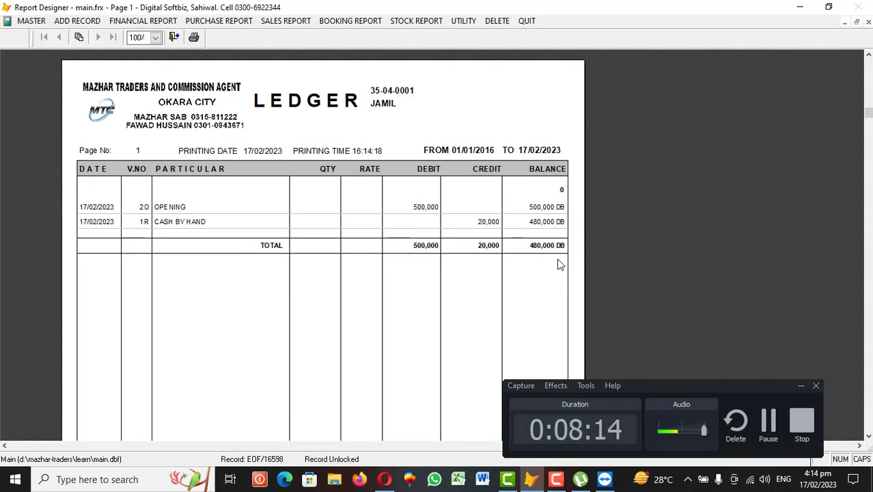
{"action": "key", "text": "Escape"}
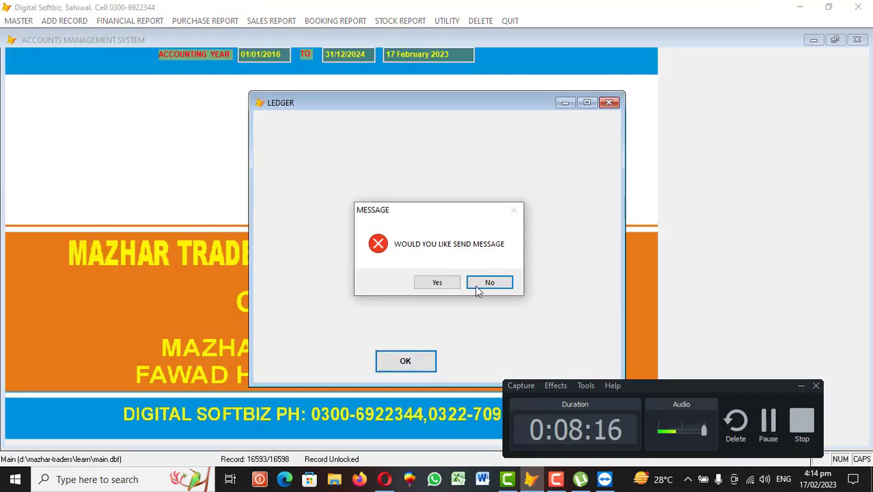
{"action": "left_click", "coordinate": [488, 281]}
Preview the cash book for 17/02/2023 on screen to check the cash receipt entry, and close the report
{"action": "left_click", "coordinate": [124, 22]}
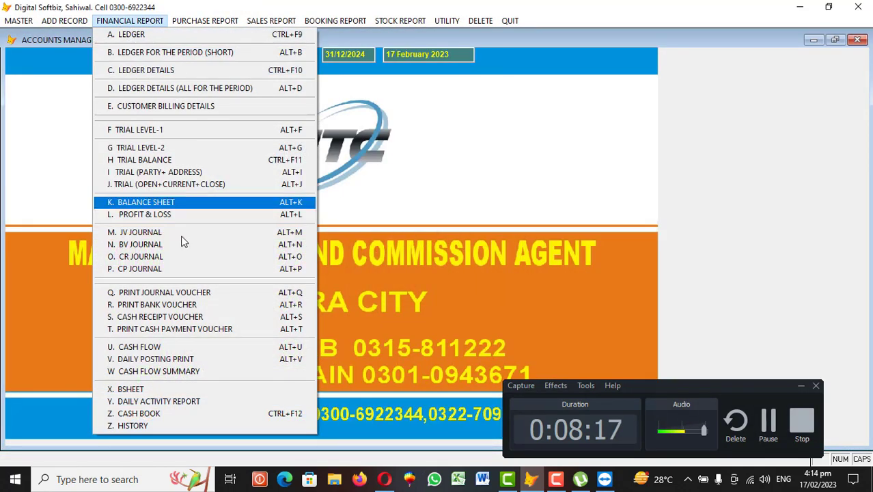
{"action": "left_click", "coordinate": [147, 413]}
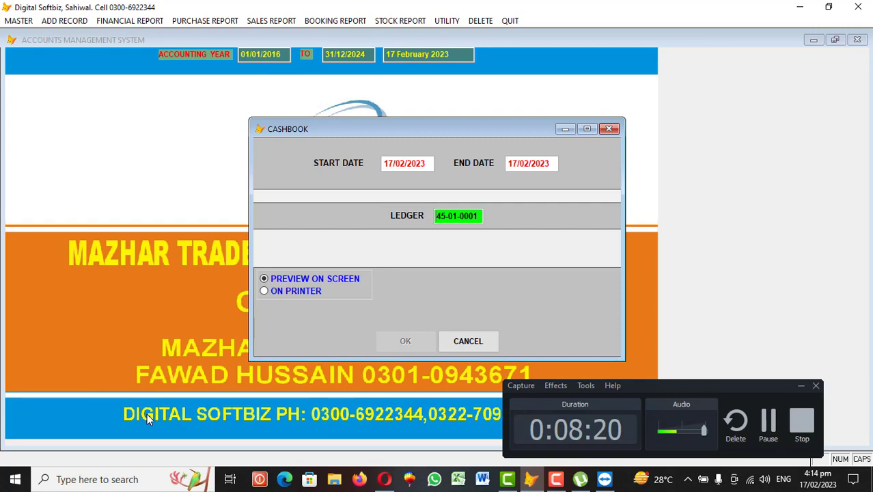
{"action": "key", "text": "Return"}
{"action": "key", "text": "Return"}
{"action": "key", "text": "Return"}
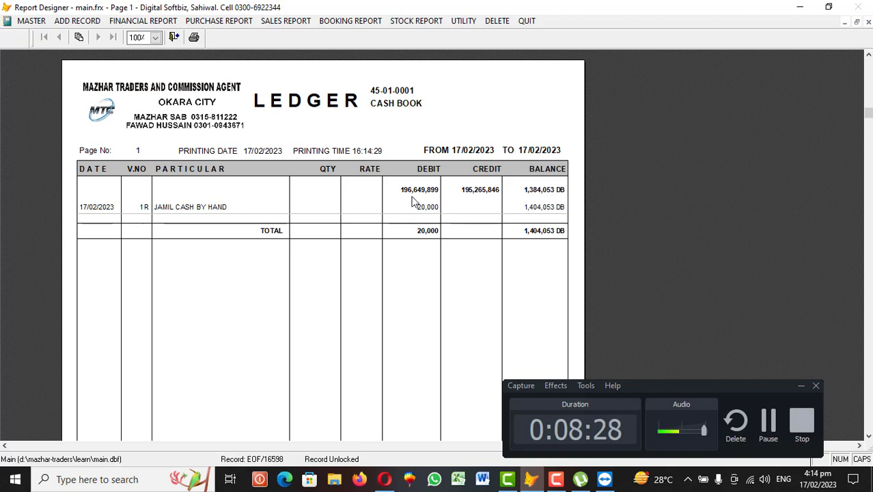
{"action": "key", "text": "Escape"}
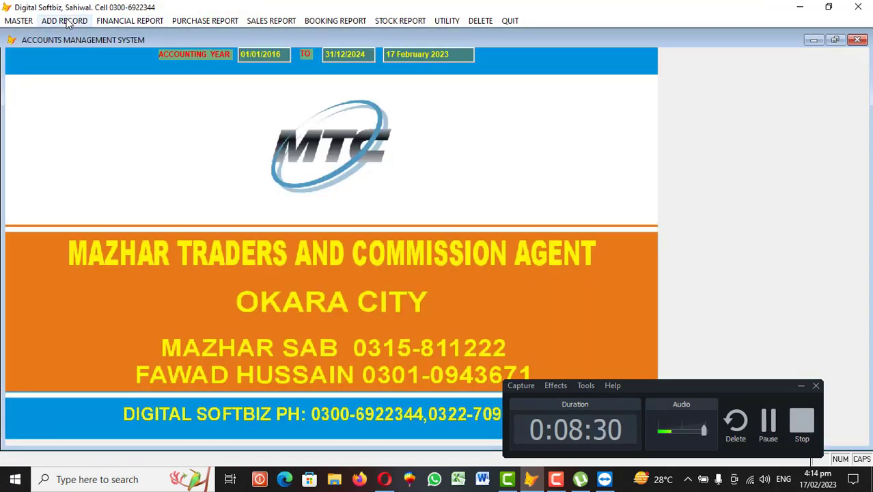
Start a cash payment voucher dated 17/02/2023 and select IMRAN OIL as its debit account
{"action": "left_click", "coordinate": [72, 24]}
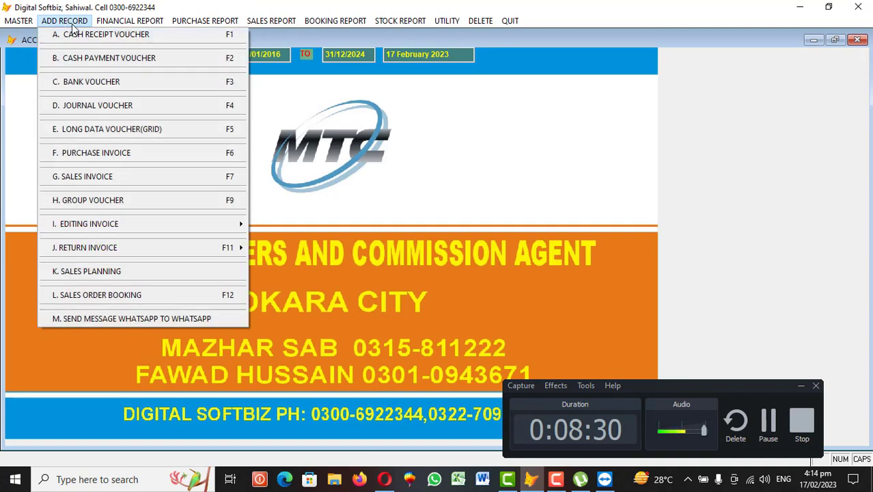
{"action": "left_click", "coordinate": [135, 61]}
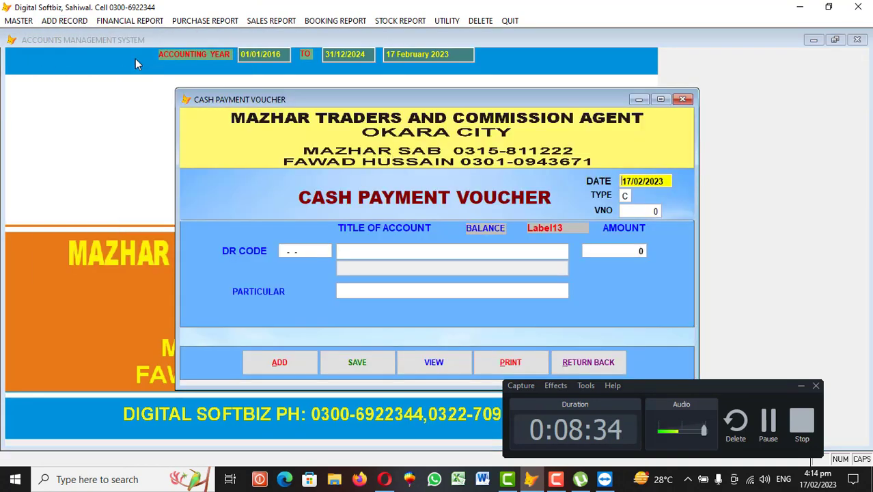
{"action": "key", "text": "Return"}
{"action": "key", "text": "Return"}
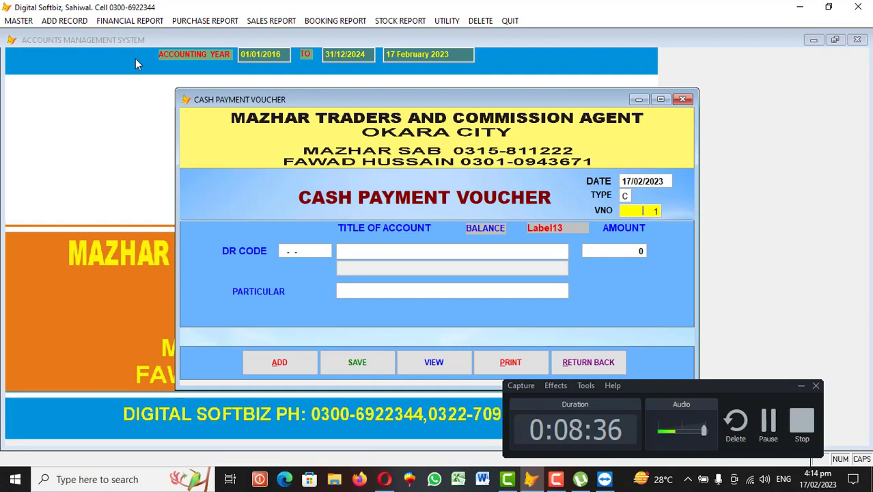
{"action": "key", "text": "Return"}
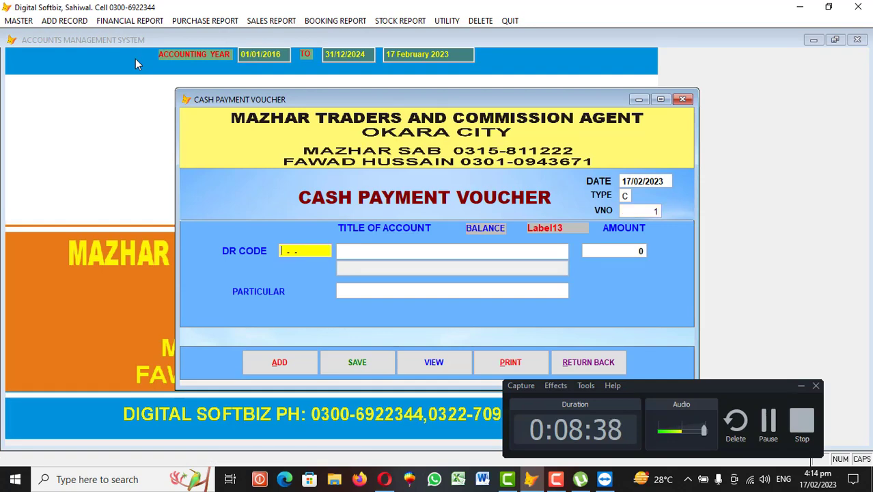
{"action": "key", "text": "Return"}
{"action": "type", "text": "imr"}
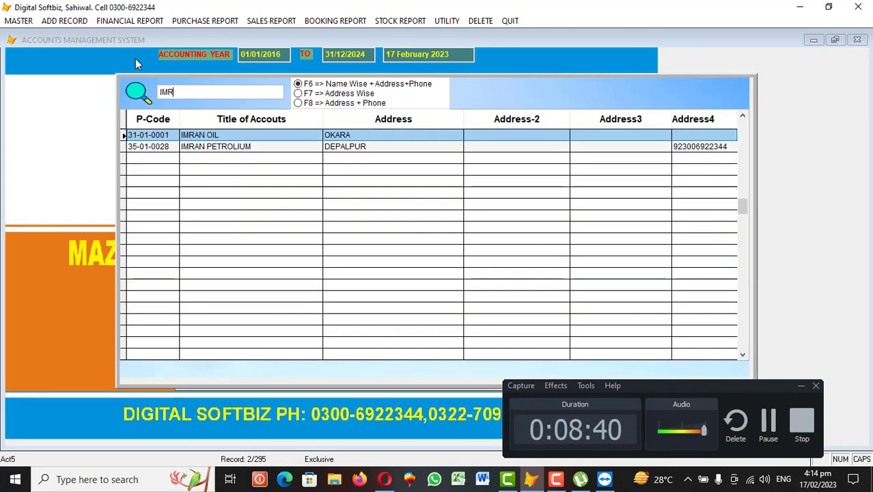
{"action": "key", "text": "Return"}
{"action": "key", "text": "Return"}
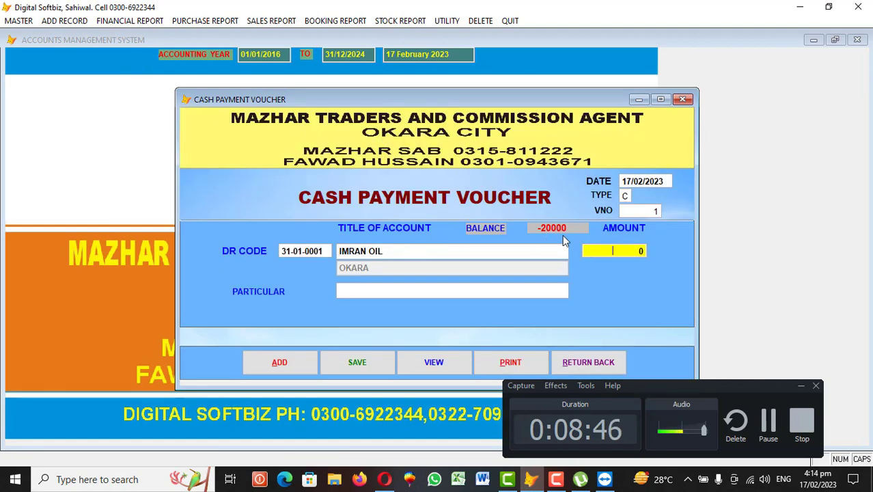
Enter an amount of 10,000 with the particular CASH PAID, save the cash payment voucher and close it
{"action": "type", "text": "10,000"}
{"action": "key", "text": "Return"}
{"action": "type", "text": "CAS"}
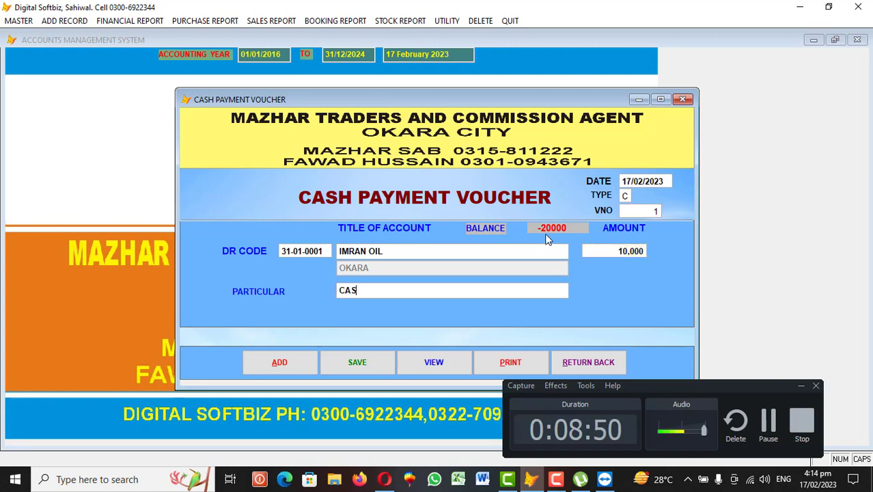
{"action": "type", "text": "H PAID"}
{"action": "key", "text": "Return"}
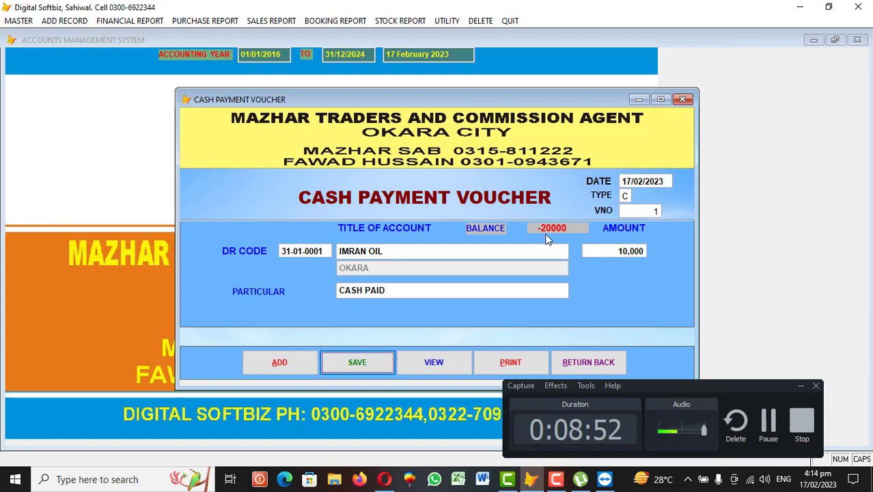
{"action": "left_click", "coordinate": [588, 362]}
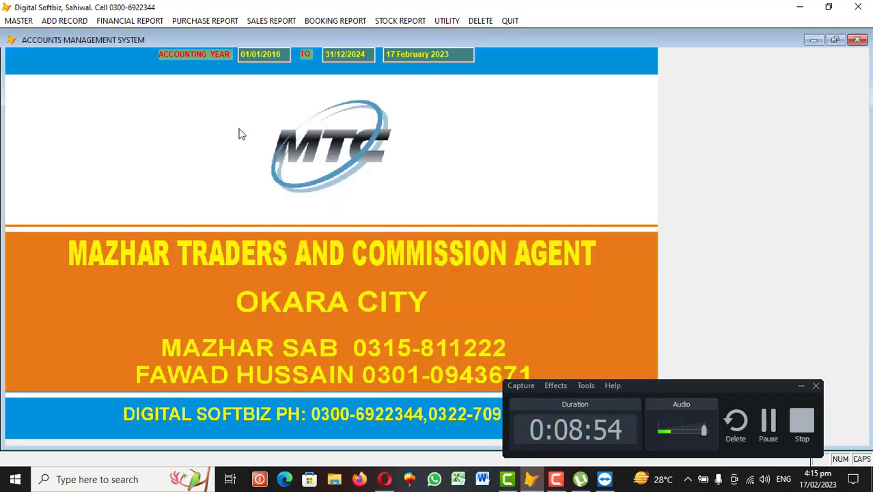
Preview the cash book for 17/02/2023 on screen to check the cash payment entry, and close the report
{"action": "left_click", "coordinate": [120, 21]}
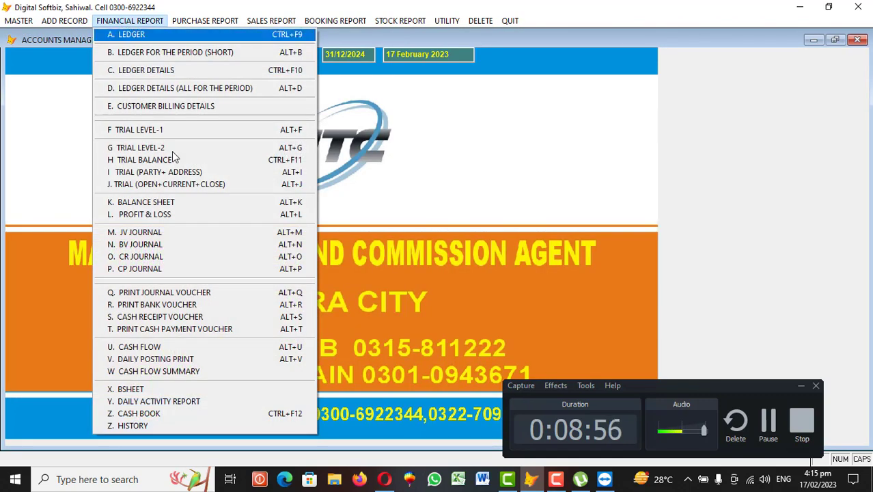
{"action": "left_click", "coordinate": [173, 413]}
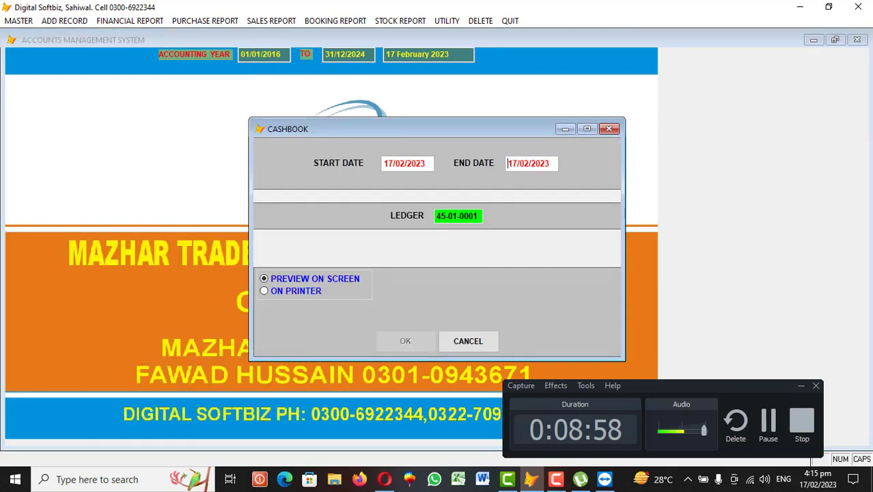
{"action": "key", "text": "Return"}
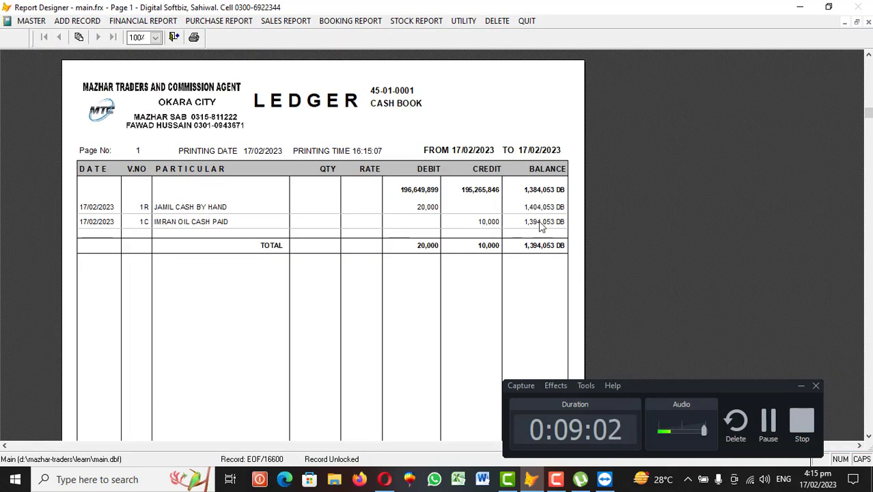
{"action": "key", "text": "Escape"}
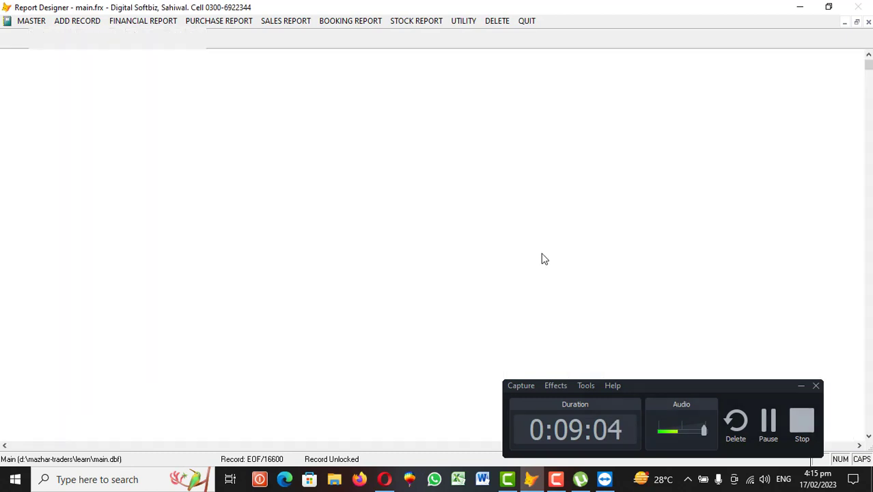
{"action": "key", "text": "Escape"}
Start a bank voucher dated 17/02/2023 and look up IMRAN OIL as its debit account
{"action": "left_click", "coordinate": [59, 21]}
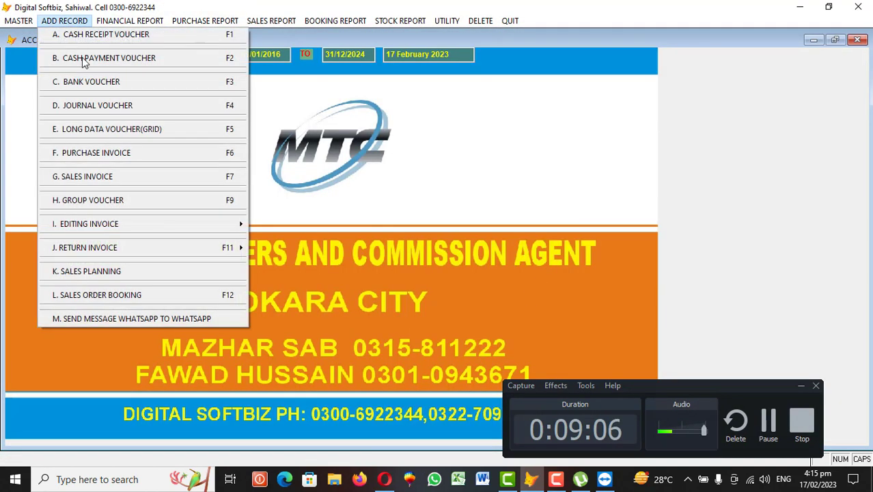
{"action": "left_click", "coordinate": [121, 83]}
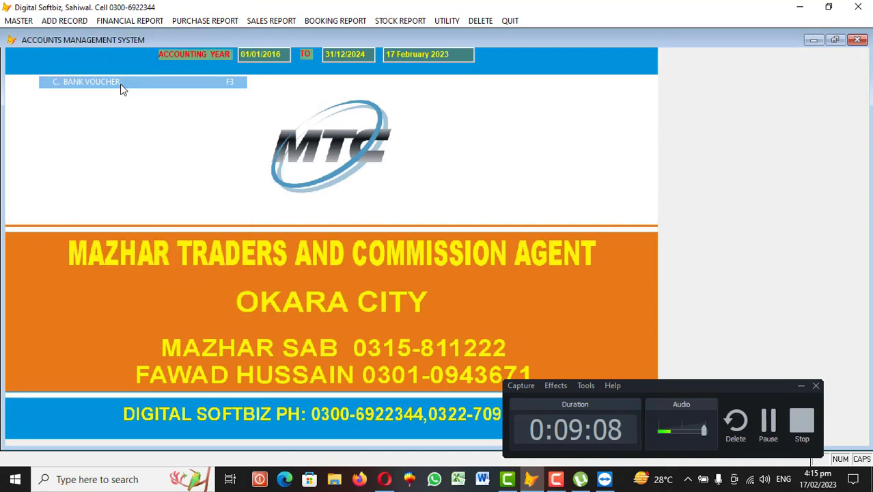
{"action": "key", "text": "Return"}
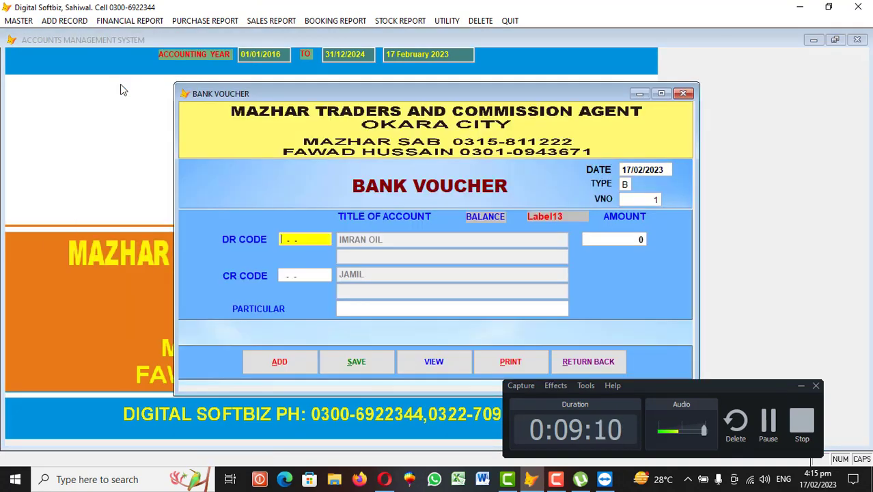
{"action": "key", "text": "Return"}
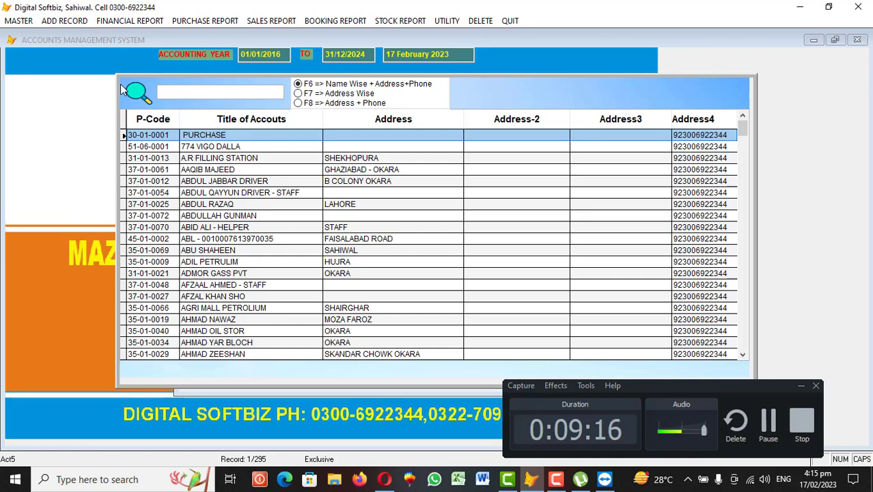
{"action": "type", "text": "IMR"}
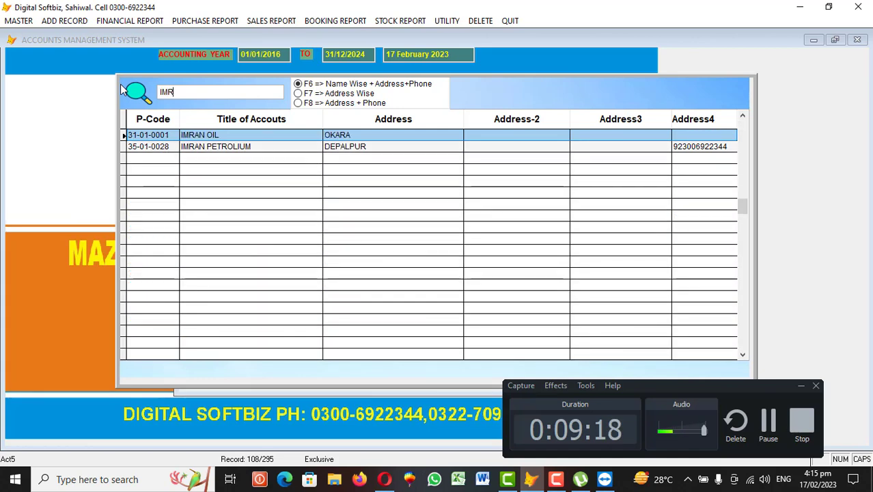
{"action": "key", "text": "Return"}
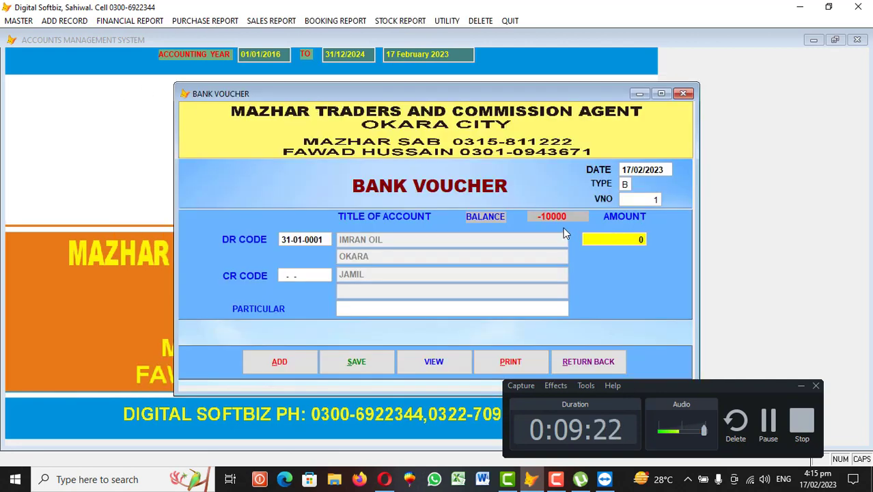
Set the bank voucher's amount to 10,000 and select MEEZAN BANK as the credit account
{"action": "type", "text": "10000"}
{"action": "key", "text": "Return"}
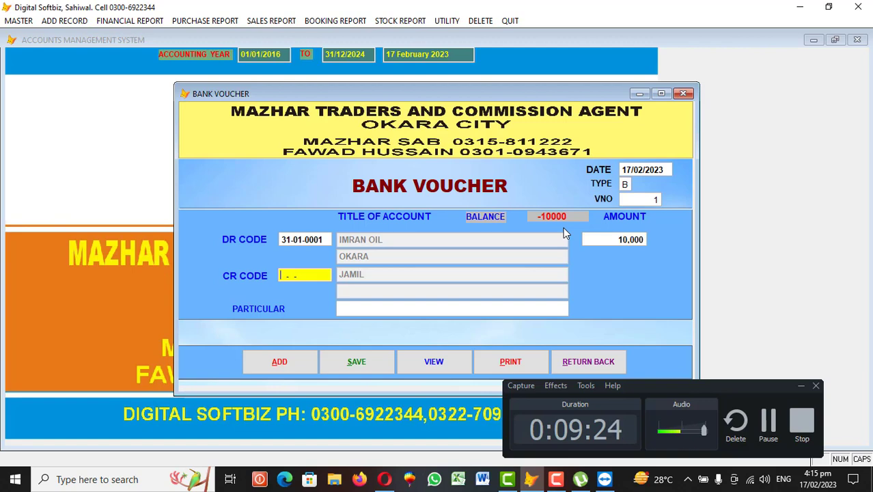
{"action": "key", "text": "Return"}
{"action": "type", "text": "MEEZ"}
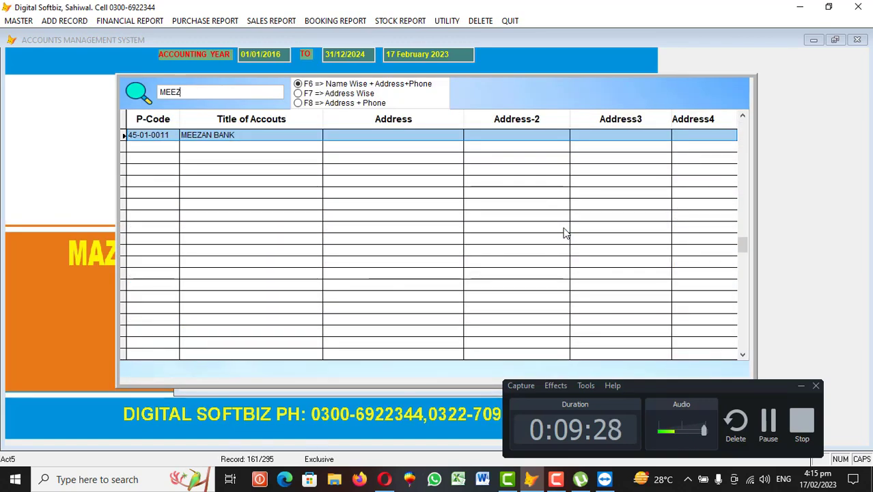
{"action": "key", "text": "Return"}
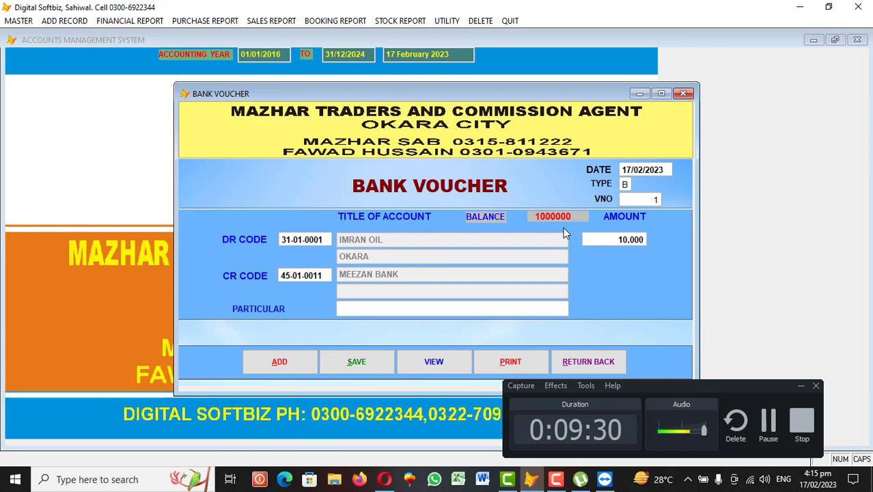
Enter the particular ONLINE / BY CHE, save the bank voucher and close it
{"action": "key", "text": "Return"}
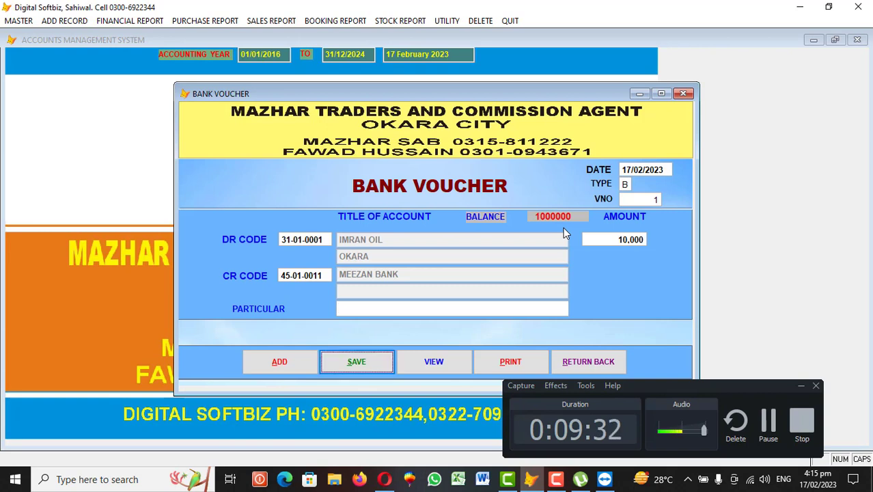
{"action": "key", "text": "Up"}
{"action": "type", "text": "ON"}
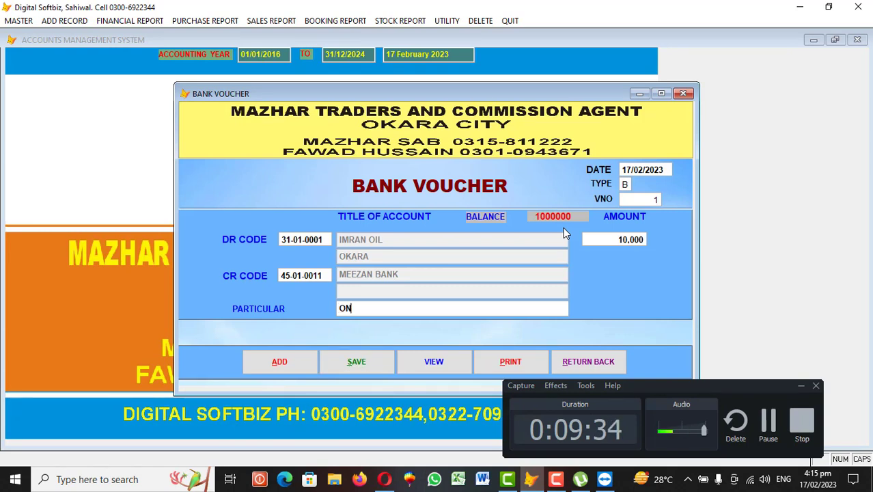
{"action": "type", "text": "LINE / BY "}
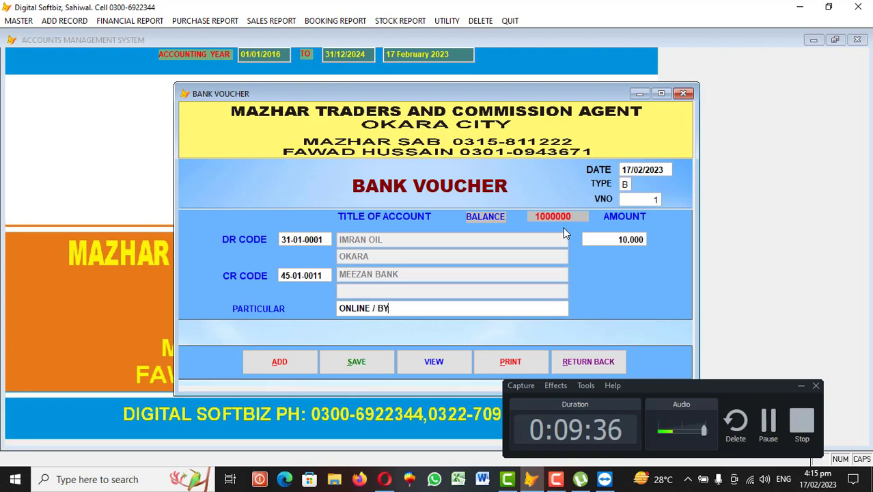
{"action": "type", "text": "CHE"}
{"action": "key", "text": "Return"}
{"action": "key", "text": "Return"}
{"action": "left_click", "coordinate": [586, 361]}
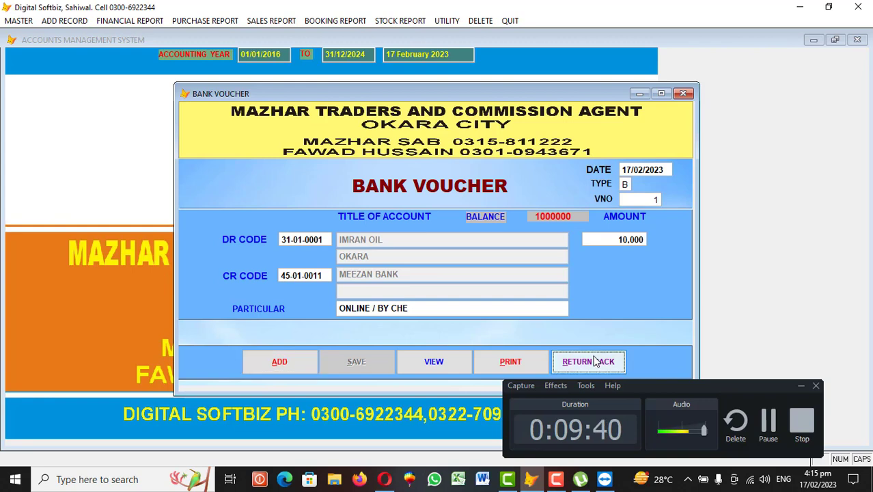
Preview the MEEZAN BANK ledger from 01/01/2016 to 17/02/2023, and close it without sending a message
{"action": "left_click", "coordinate": [131, 21]}
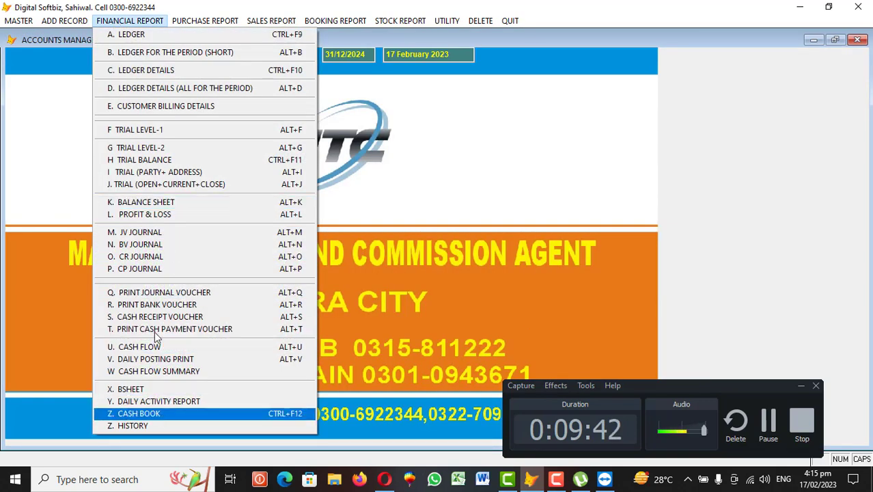
{"action": "left_click", "coordinate": [126, 36]}
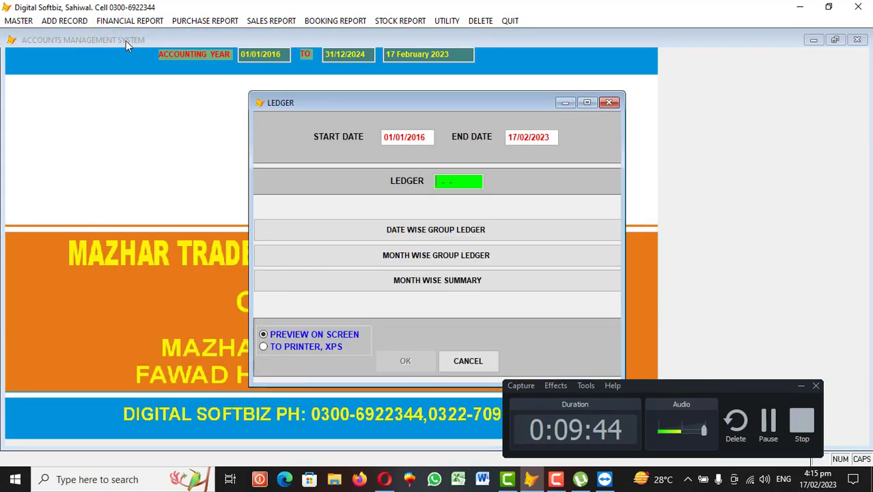
{"action": "key", "text": "Return"}
{"action": "key", "text": "Return"}
{"action": "key", "text": "Return"}
{"action": "type", "text": "MEE"}
{"action": "key", "text": "Down"}
{"action": "key", "text": "Return"}
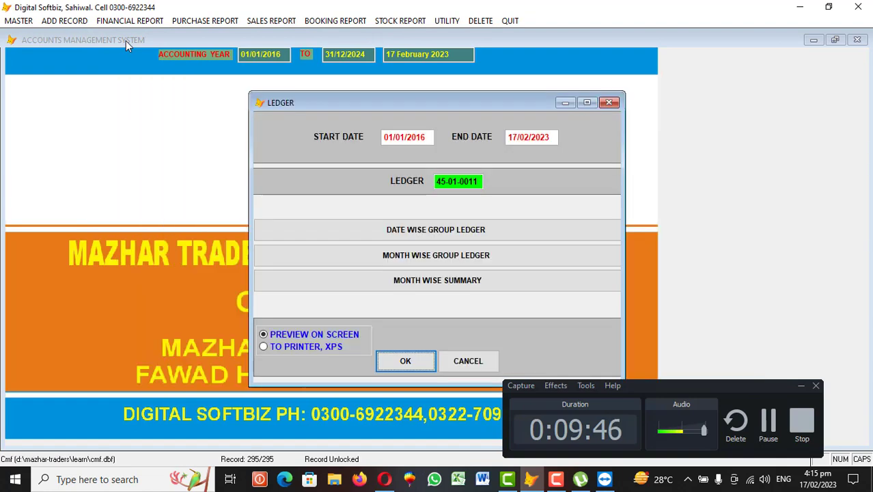
{"action": "key", "text": "Return"}
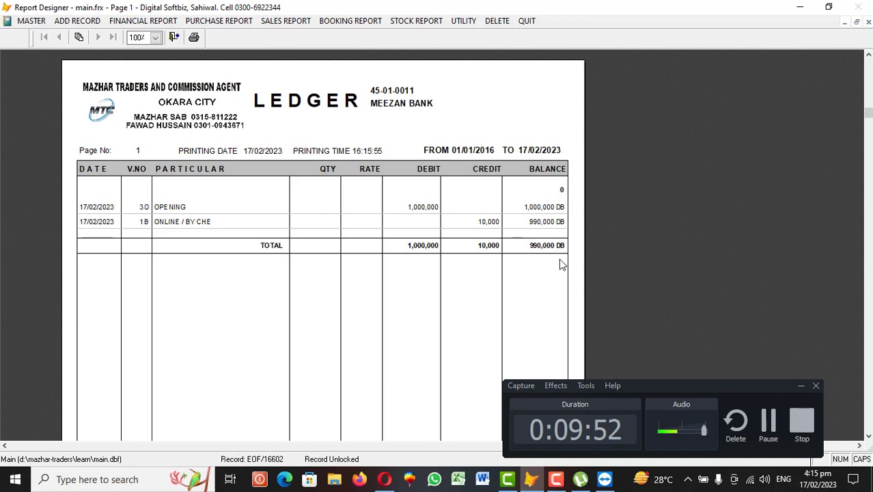
{"action": "key", "text": "Escape"}
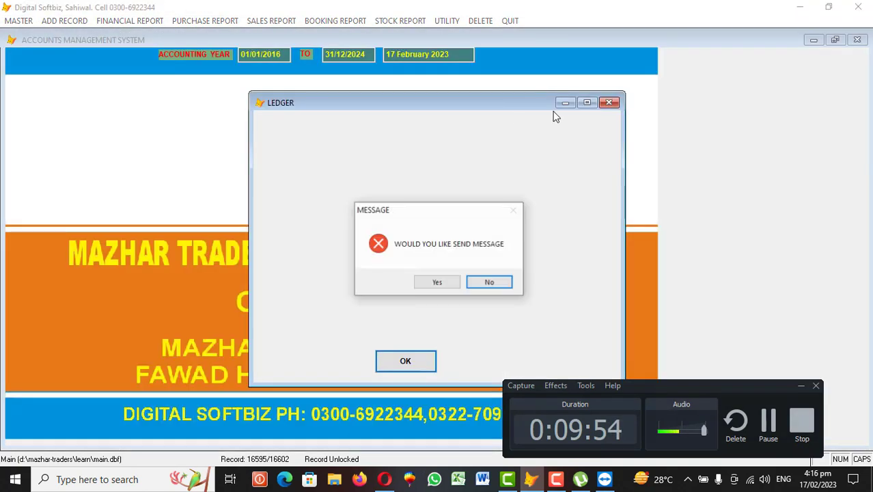
{"action": "left_click", "coordinate": [503, 280]}
Preview the IMRAN OIL ledger from 01/01/2016 to 17/02/2023 on screen to check the cash and bank payments
{"action": "left_click", "coordinate": [130, 20]}
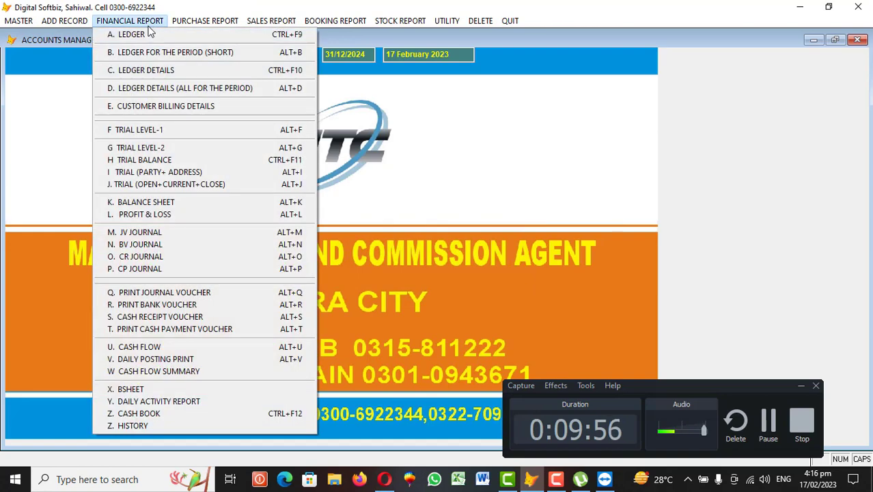
{"action": "left_click", "coordinate": [126, 34]}
{"action": "key", "text": "Return"}
{"action": "type", "text": "IMR"}
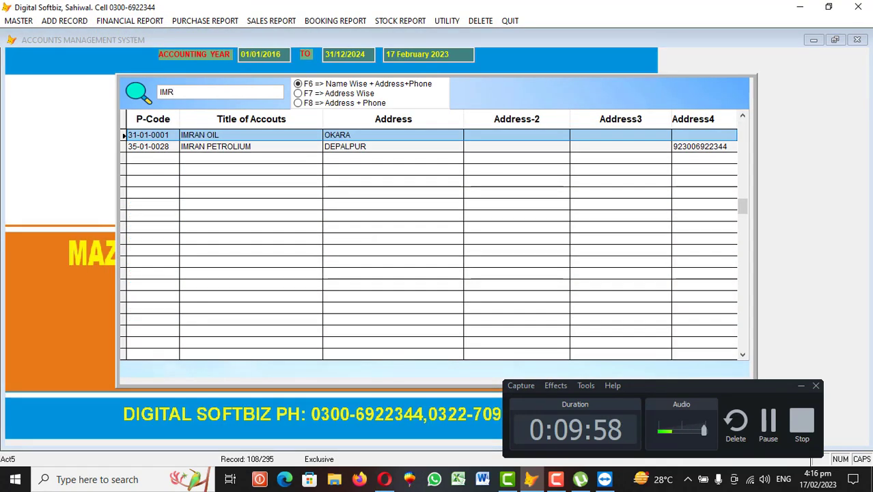
{"action": "key", "text": "Return"}
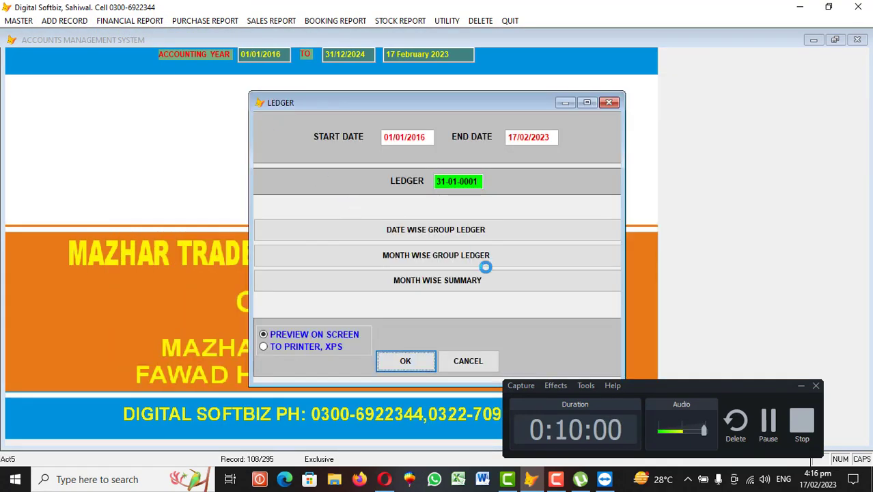
{"action": "left_click", "coordinate": [483, 267]}
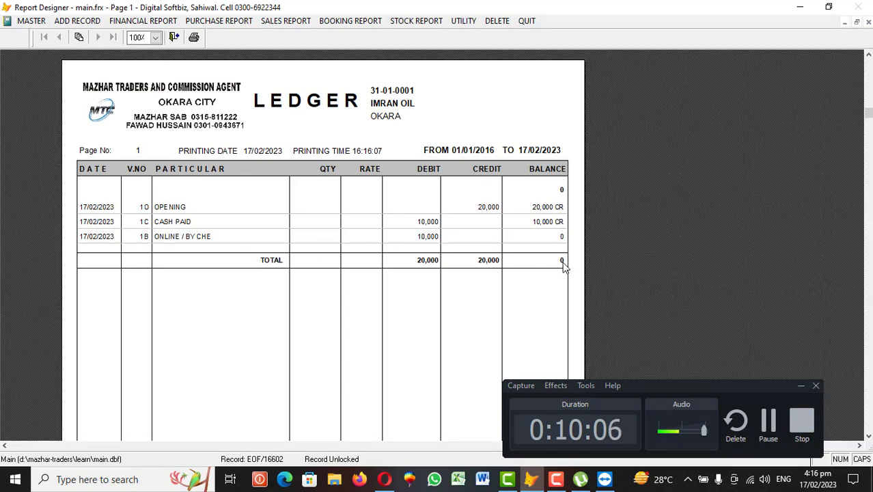
Close the IMRAN OIL ledger preview without sending a message
{"action": "key", "text": "Escape"}
{"action": "left_click", "coordinate": [489, 282]}
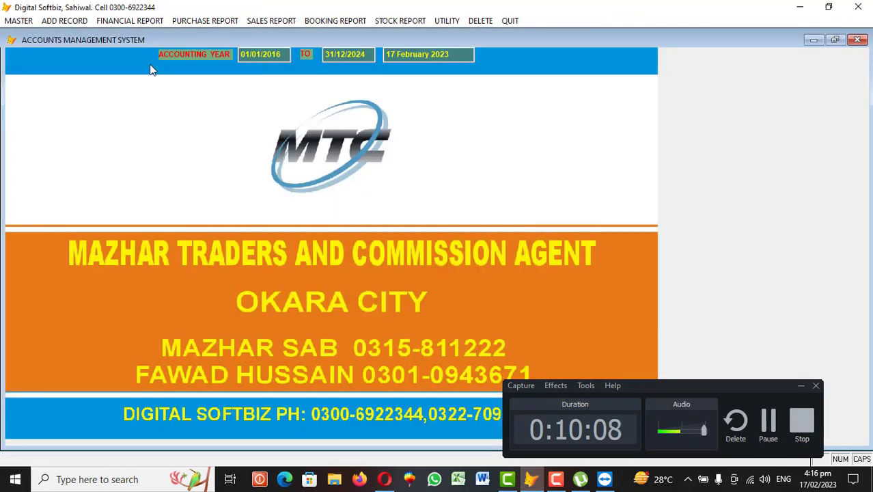
Try to add a new product in the master item profile, and close the form
{"action": "left_click", "coordinate": [17, 21]}
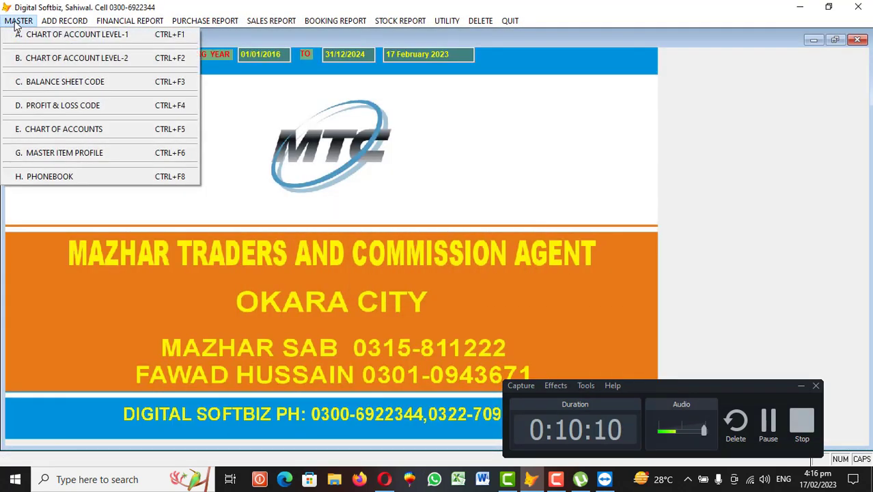
{"action": "key", "text": "Right"}
{"action": "key", "text": "Down"}
{"action": "mouse_move", "coordinate": [22, 22]}
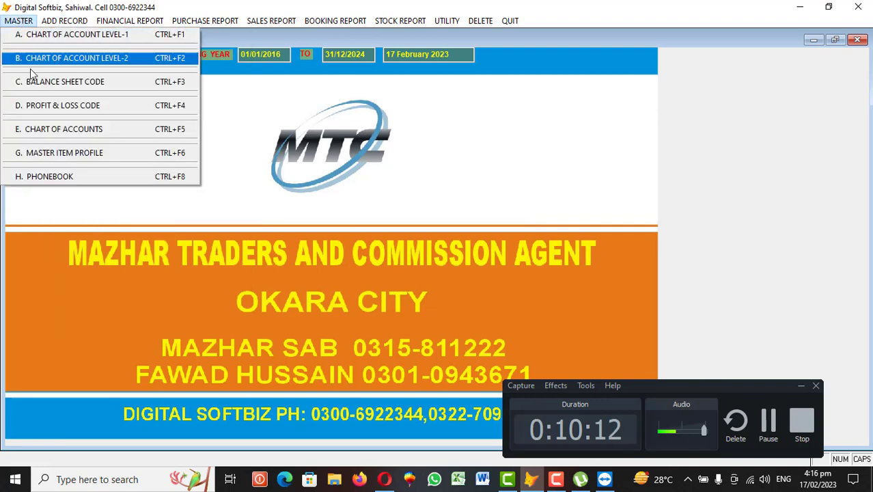
{"action": "mouse_move", "coordinate": [64, 22]}
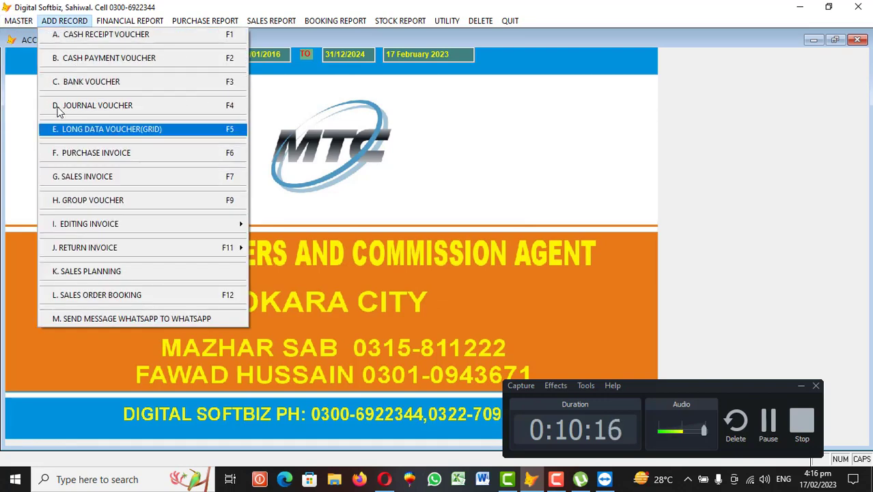
{"action": "left_click", "coordinate": [58, 154]}
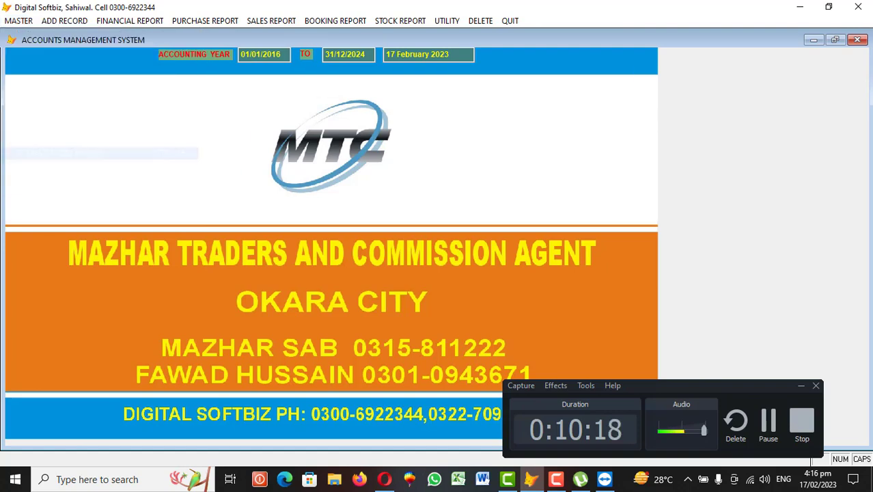
{"action": "left_click", "coordinate": [301, 347]}
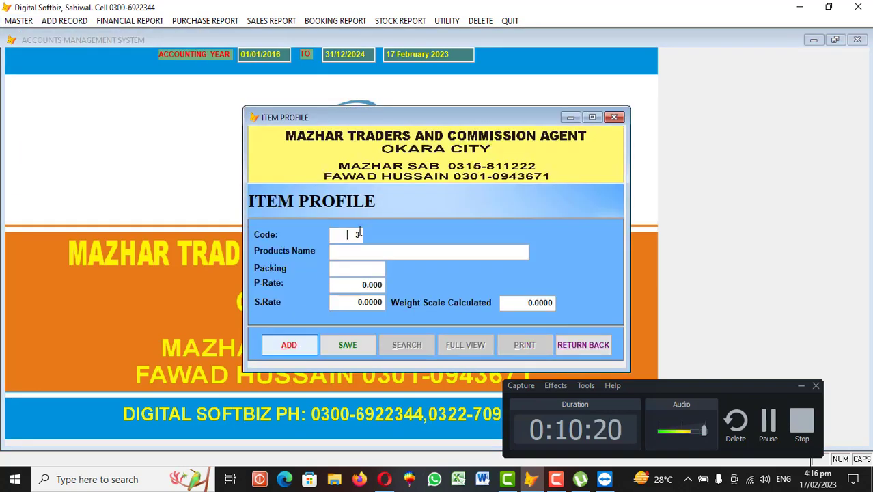
{"action": "left_click", "coordinate": [436, 250]}
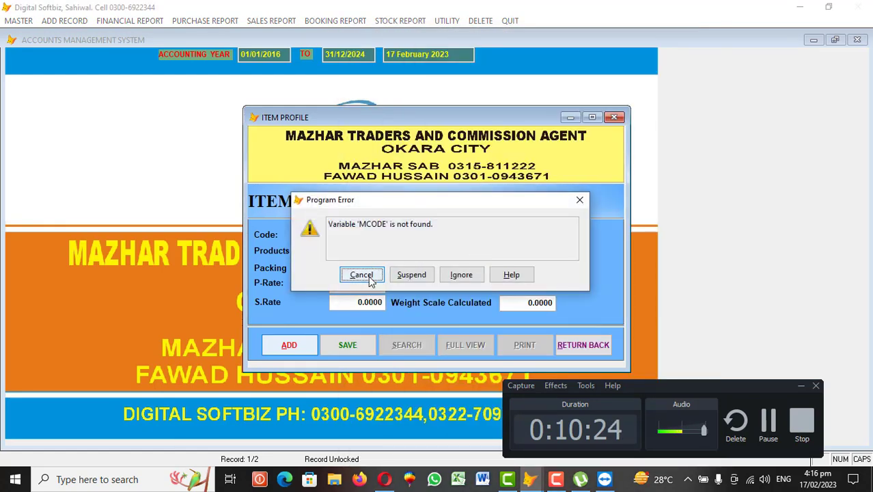
{"action": "left_click", "coordinate": [350, 275]}
{"action": "left_click", "coordinate": [584, 345]}
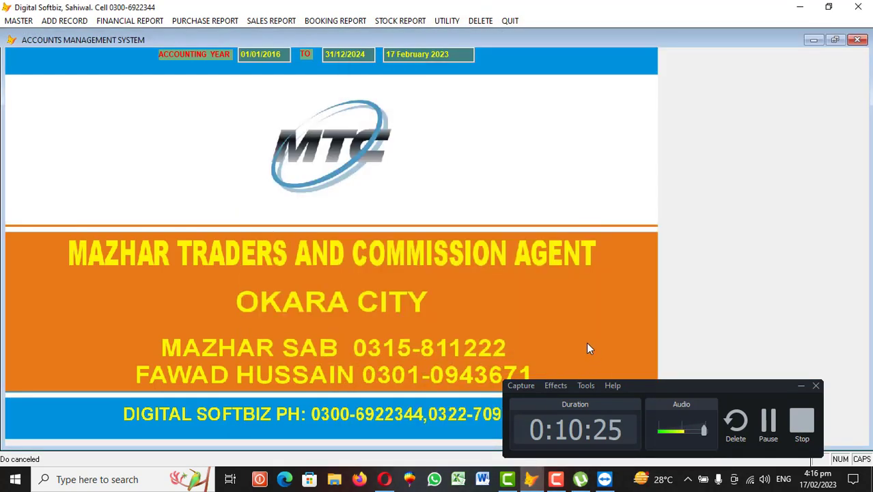
Run the reindexing utility and accept its warning about closing all users
{"action": "left_click", "coordinate": [449, 25]}
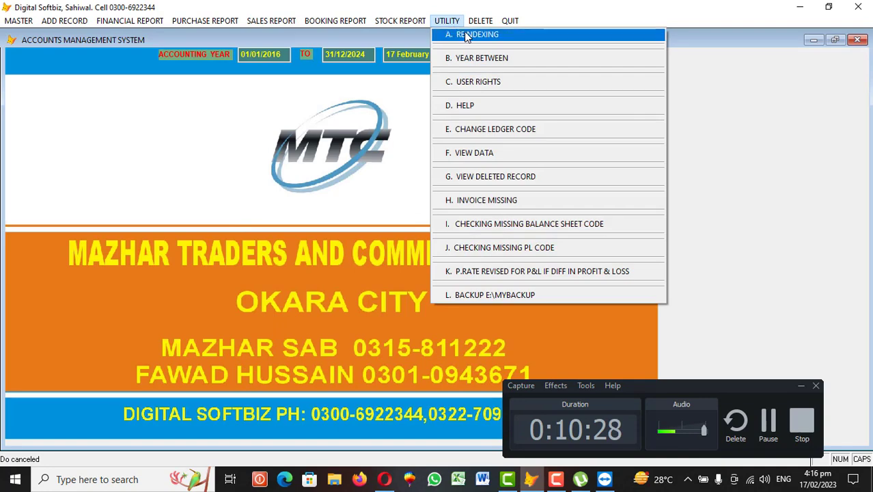
{"action": "left_click", "coordinate": [468, 33]}
{"action": "left_click", "coordinate": [512, 275]}
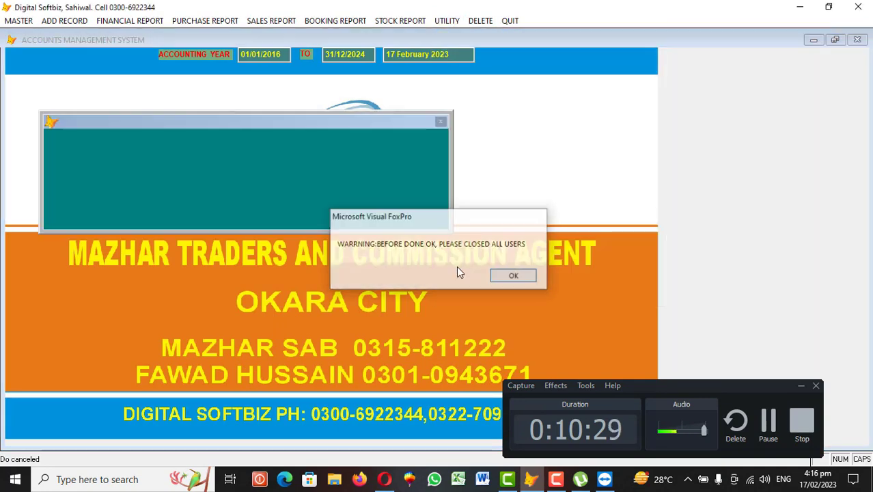
Start a new master item profile named COOKING OIL with LTR as its packing
{"action": "left_click", "coordinate": [23, 22]}
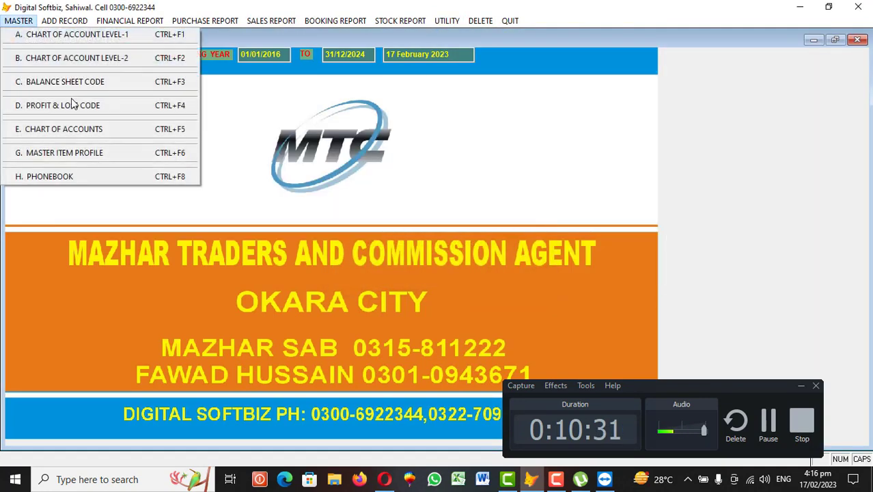
{"action": "left_click", "coordinate": [54, 149]}
{"action": "left_click", "coordinate": [289, 345]}
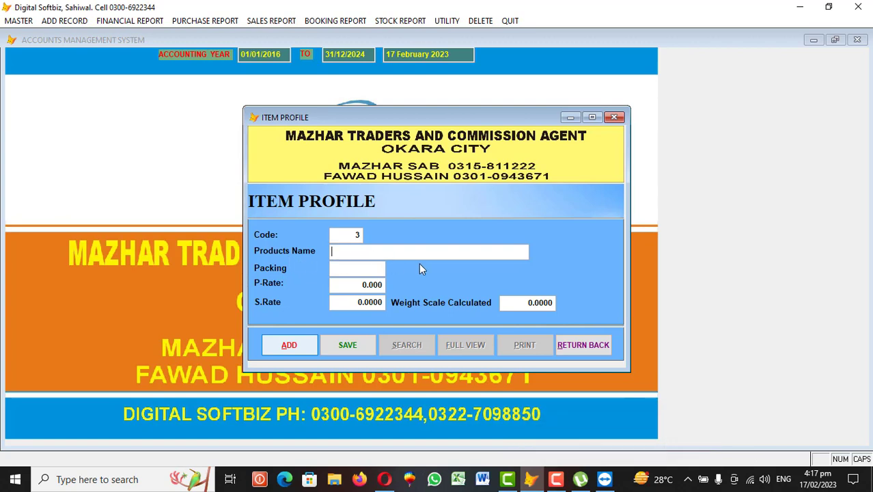
{"action": "type", "text": "SU"}
{"action": "key", "text": "BackSpace"}
{"action": "key", "text": "BackSpace"}
{"action": "type", "text": "COOKING OIL"}
{"action": "key", "text": "Return"}
{"action": "type", "text": "LTR"}
Set COOKING OIL's purchase rate to 400, sales rate to 500 and weight scale to 40, then save and close the item profile
{"action": "type", "text": "400,"}
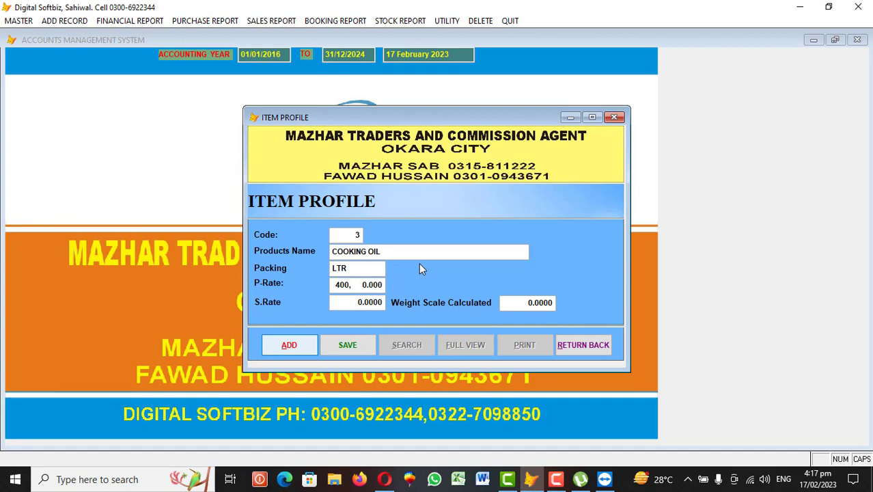
{"action": "key", "text": "Return"}
{"action": "type", "text": "500"}
{"action": "key", "text": "Return"}
{"action": "type", "text": "40"}
{"action": "key", "text": "Return"}
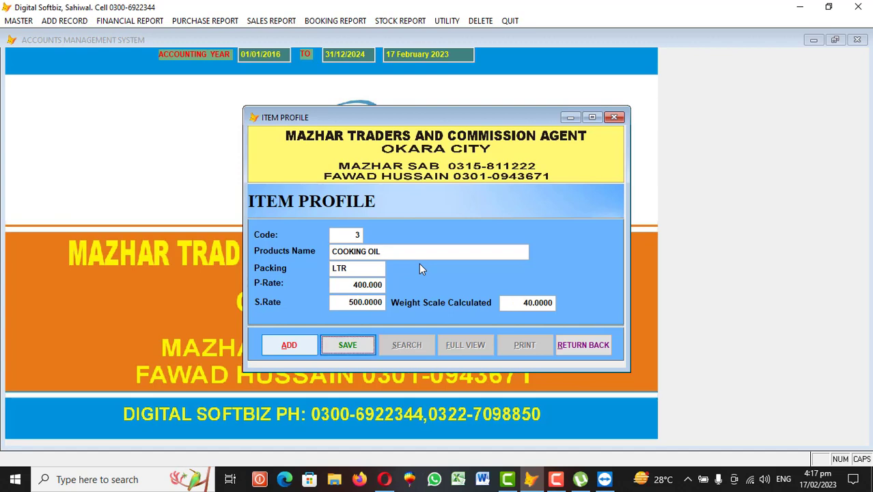
{"action": "key", "text": "Return"}
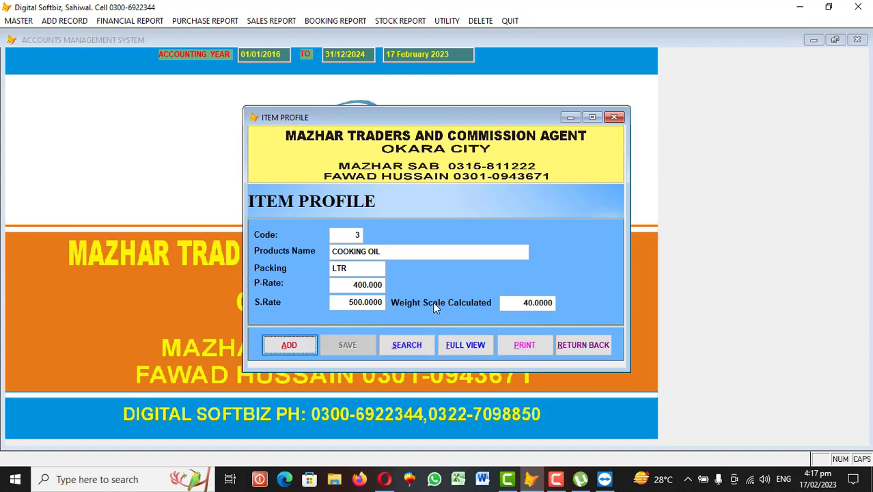
{"action": "left_click", "coordinate": [585, 352]}
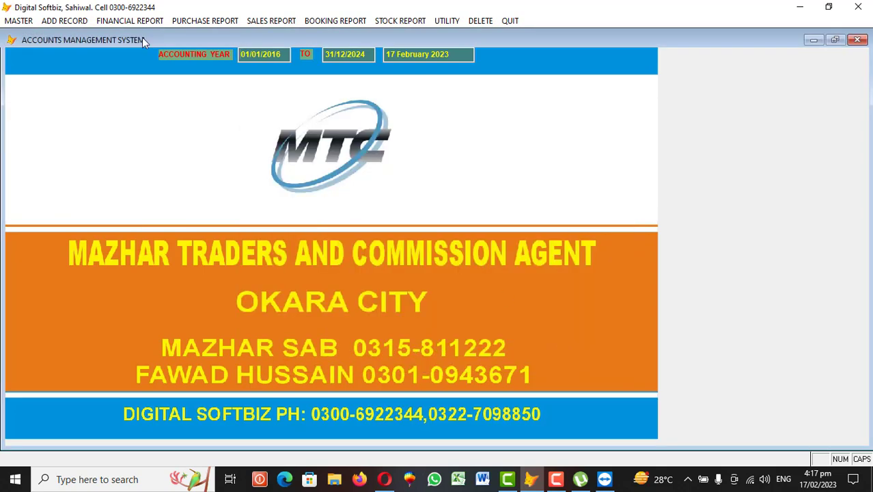
Start a purchase invoice dated 17/02/2023 with IMRAN OIL as the party
{"action": "left_click", "coordinate": [70, 22]}
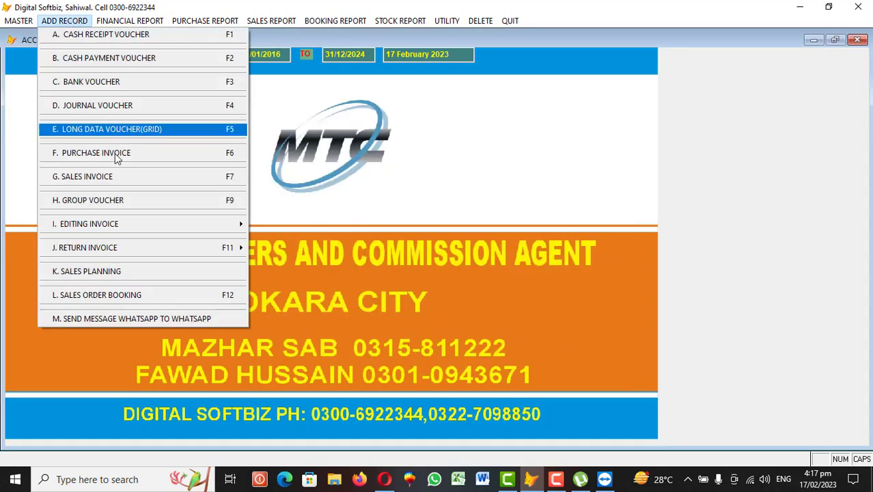
{"action": "left_click", "coordinate": [161, 155]}
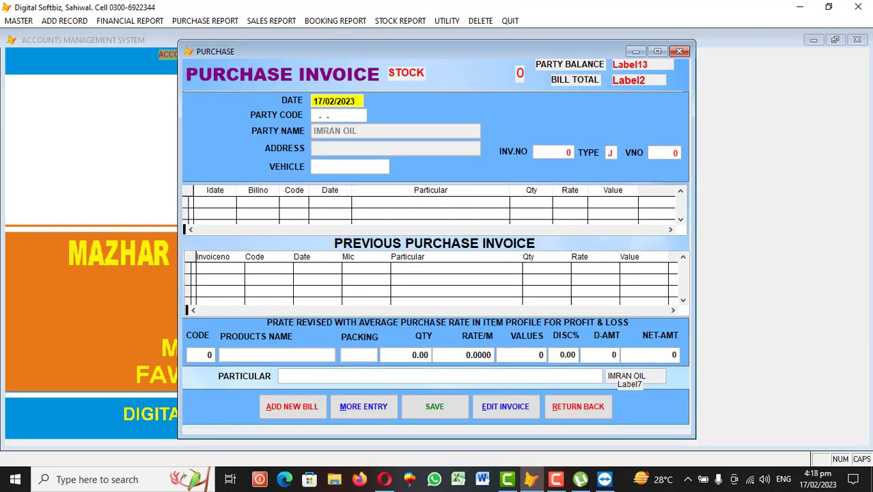
{"action": "key", "text": "Return"}
{"action": "key", "text": "Return"}
{"action": "type", "text": "IMR"}
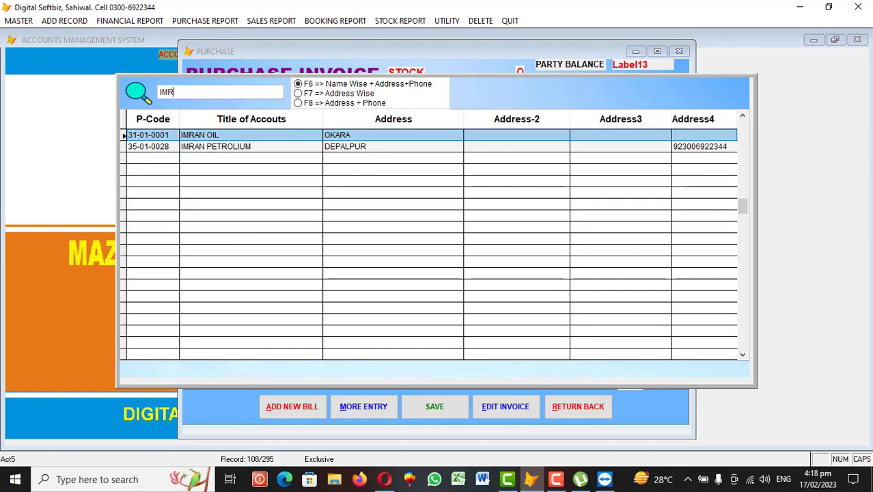
{"action": "key", "text": "Return"}
{"action": "key", "text": "Return"}
{"action": "key", "text": "Return"}
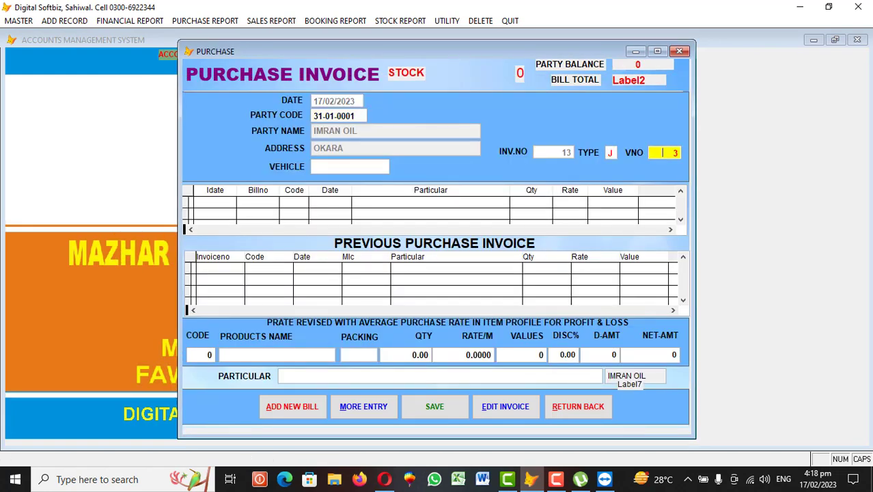
Enter vehicle 6767 on the purchase invoice and select COOKING OIL as the item
{"action": "key", "text": "Return"}
{"action": "type", "text": "6767"}
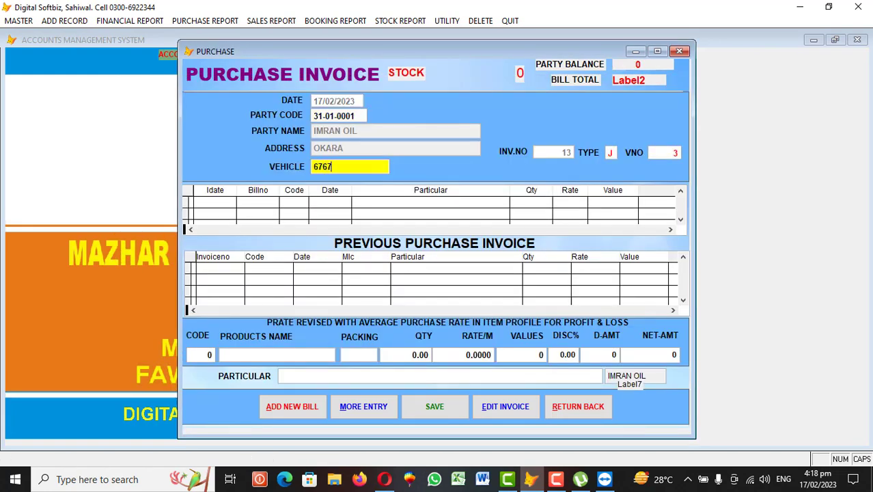
{"action": "key", "text": "Return"}
{"action": "key", "text": "Return"}
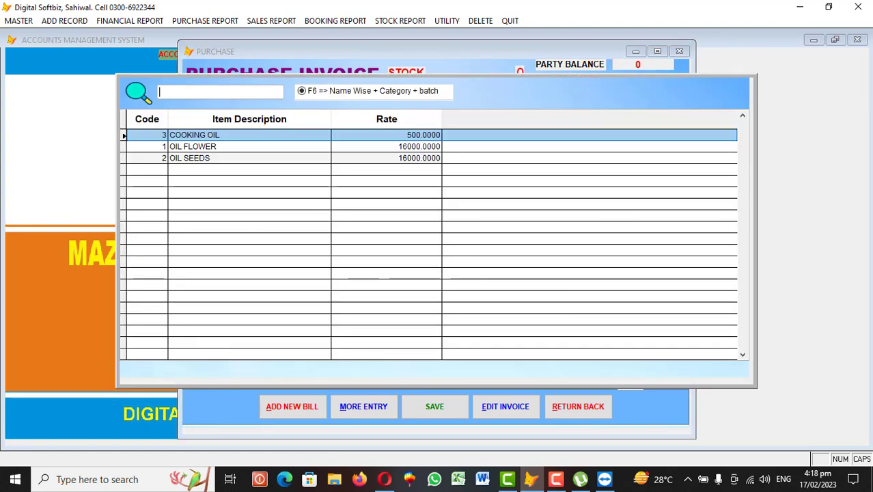
{"action": "key", "text": "Return"}
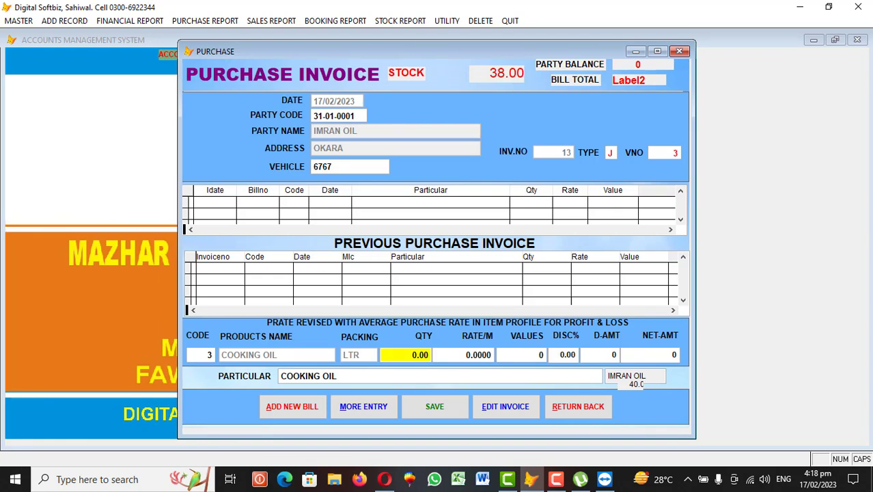
Enter a quantity of 40 and a rate of 400 for COOKING OIL
{"action": "type", "text": "40"}
{"action": "key", "text": "Return"}
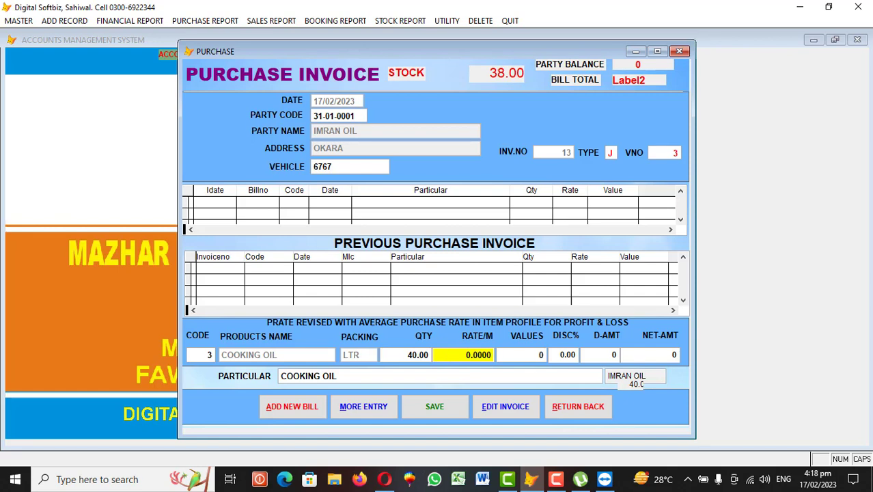
{"action": "type", "text": "400"}
{"action": "key", "text": "Return"}
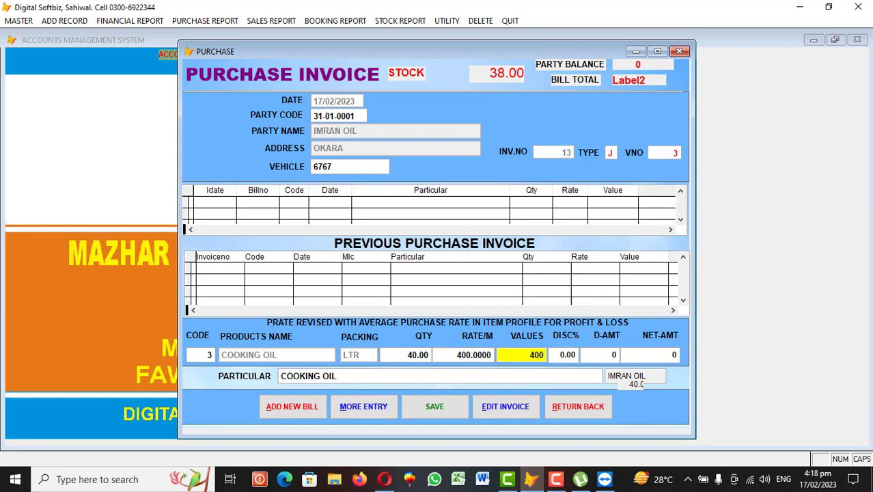
Set the COOKING OIL quantity to 10000 and recalculate the line value at the same rate
{"action": "key", "text": "Up"}
{"action": "key", "text": "Up"}
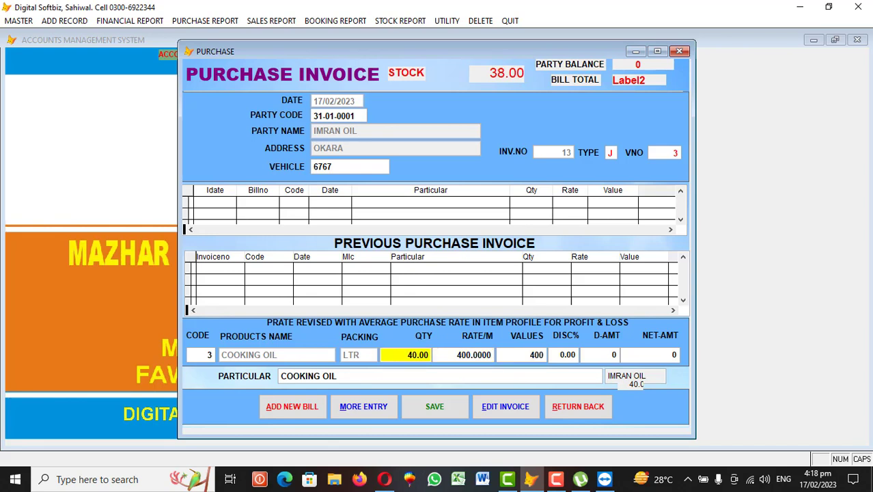
{"action": "type", "text": "1000"}
{"action": "type", "text": "0"}
{"action": "key", "text": "Return"}
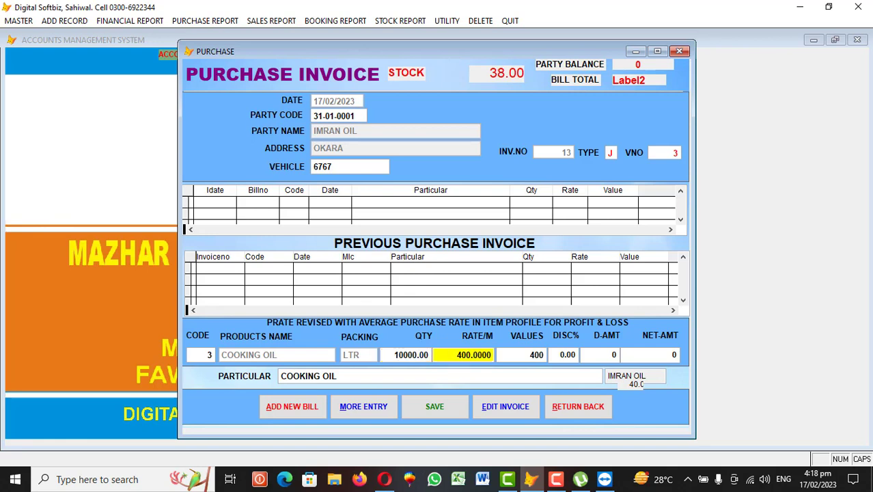
{"action": "key", "text": "Return"}
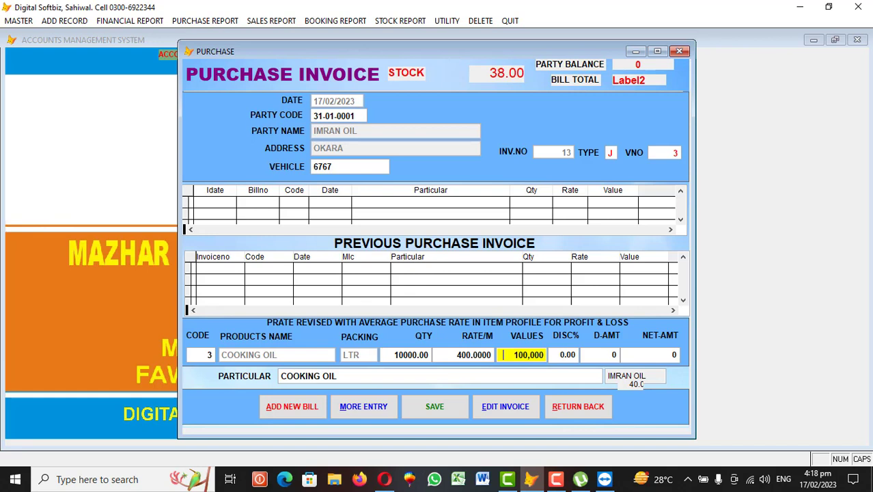
Accept the value without a discount, save the purchase invoice and close it
{"action": "key", "text": "Return"}
{"action": "key", "text": "Return"}
{"action": "key", "text": "Return"}
{"action": "key", "text": "Return"}
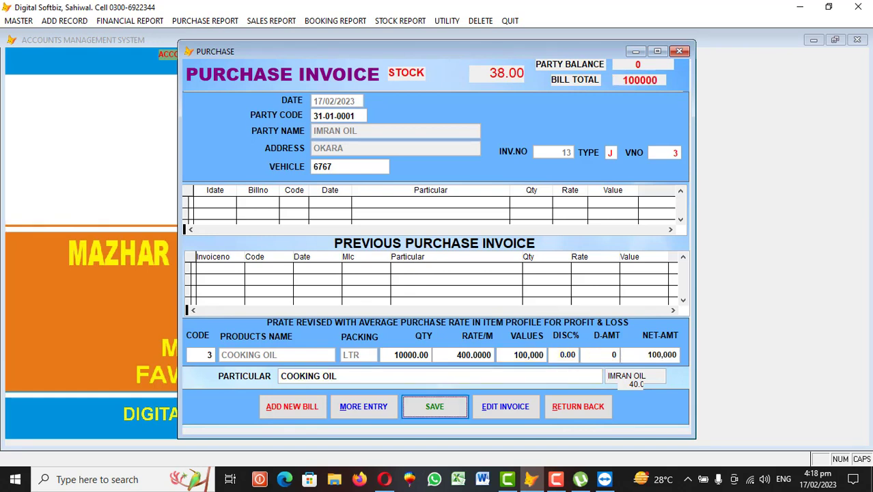
{"action": "key", "text": "Return"}
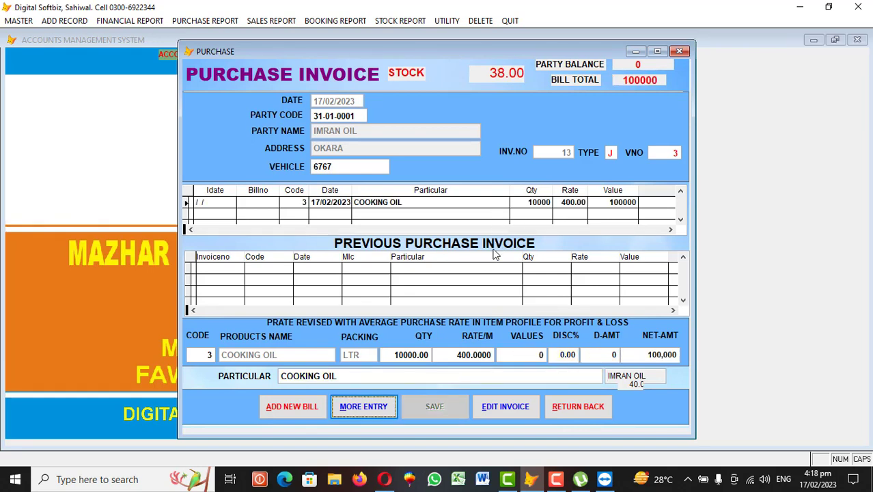
{"action": "left_click", "coordinate": [567, 406]}
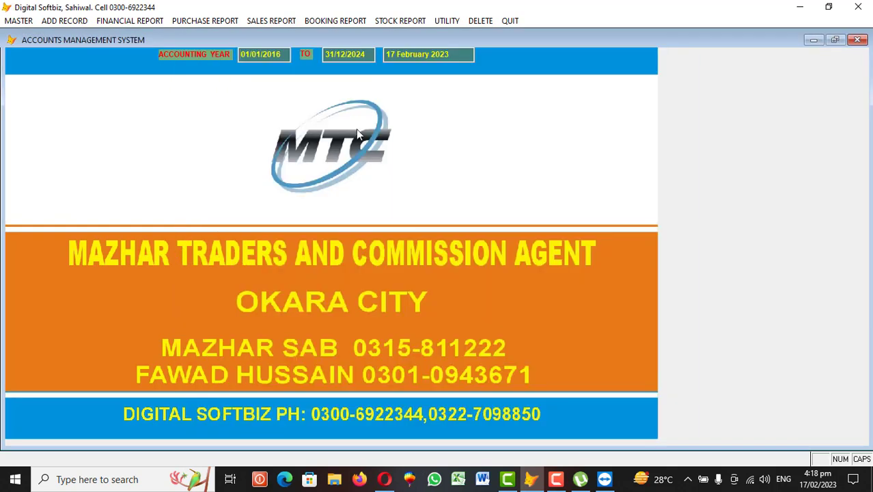
Preview the stock-in-hand report for item codes 1 to 3 as on 17/02/2023, check COOKING OIL, and close it
{"action": "left_click", "coordinate": [387, 21]}
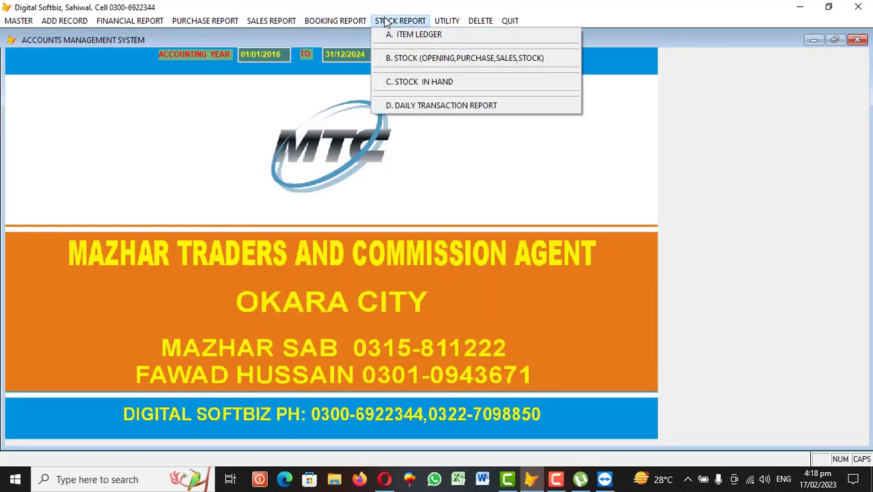
{"action": "left_click", "coordinate": [406, 84]}
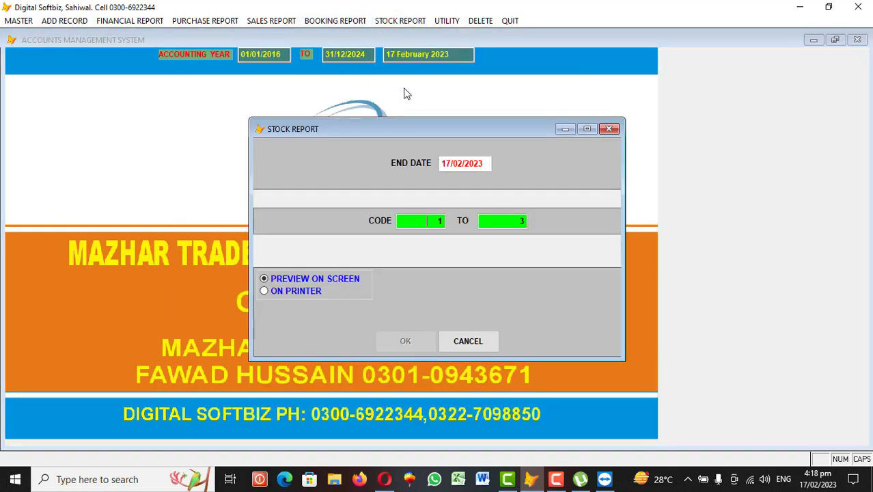
{"action": "key", "text": "Return"}
{"action": "key", "text": "Return"}
{"action": "key", "text": "Return"}
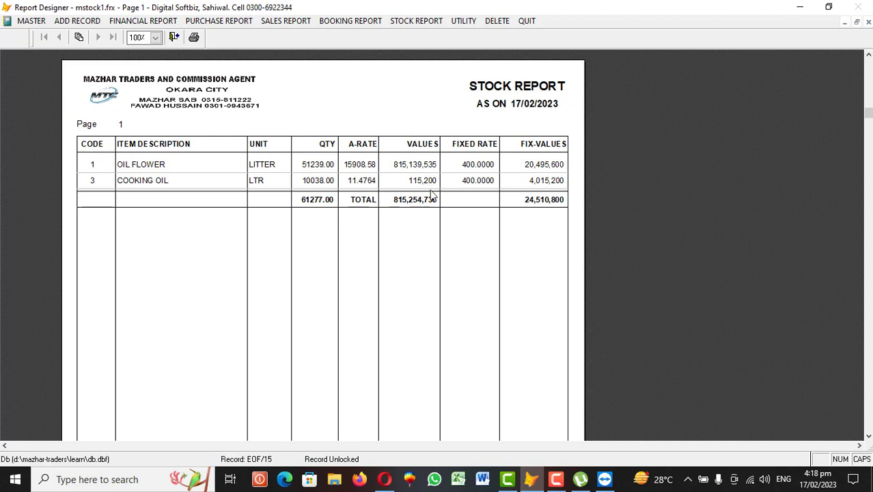
{"action": "key", "text": "Escape"}
{"action": "key", "text": "Escape"}
Preview the daily purchase report from 17/02/2023 to 17/02/2023, check the COOKING OIL purchase, and close it
{"action": "left_click", "coordinate": [68, 22]}
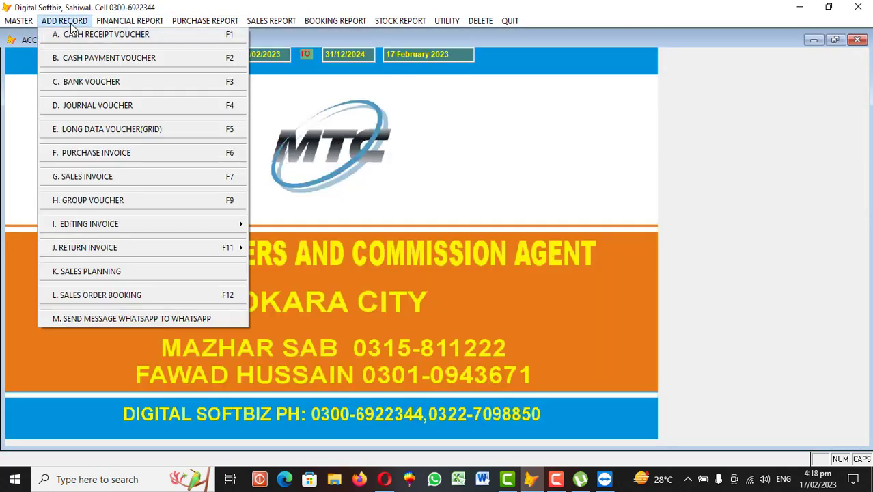
{"action": "mouse_move", "coordinate": [205, 21]}
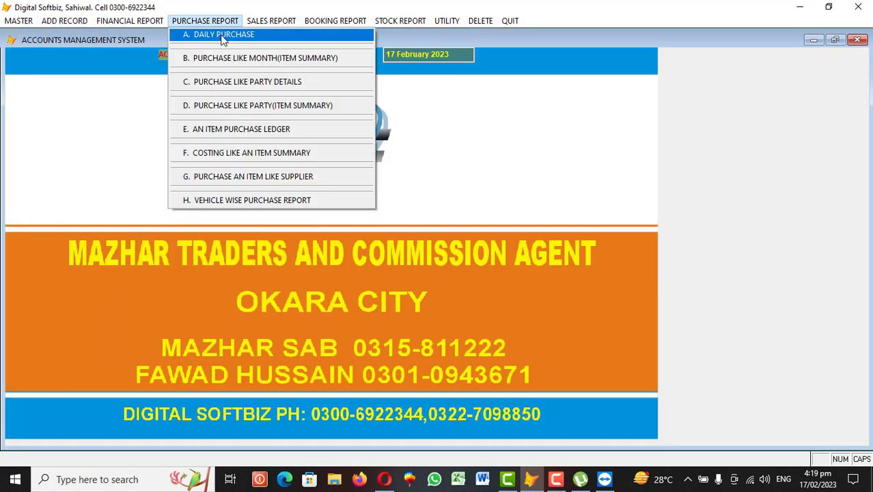
{"action": "left_click", "coordinate": [221, 39]}
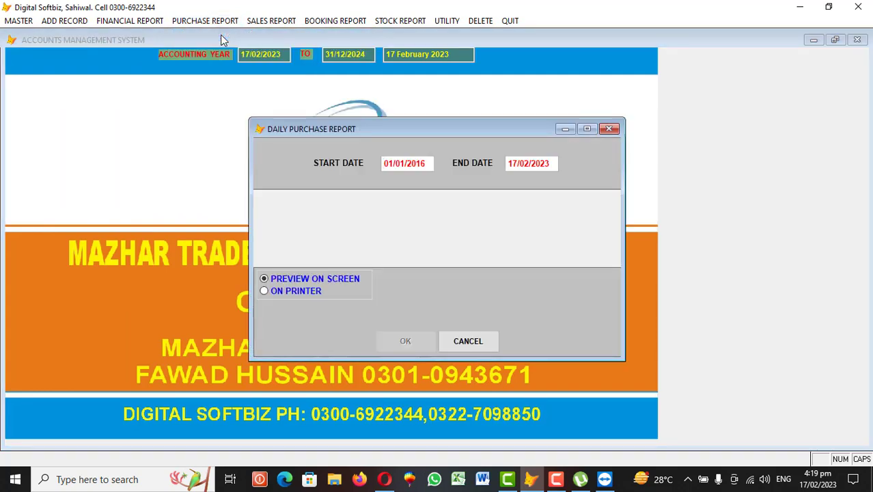
{"action": "type", "text": "17022022"}
{"action": "key", "text": "Return"}
{"action": "key", "text": "Return"}
{"action": "key", "text": "Return"}
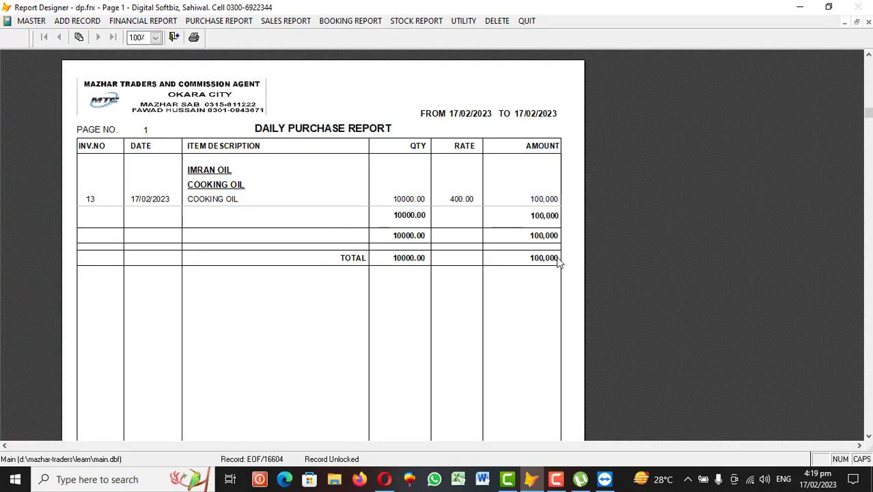
{"action": "key", "text": "Escape"}
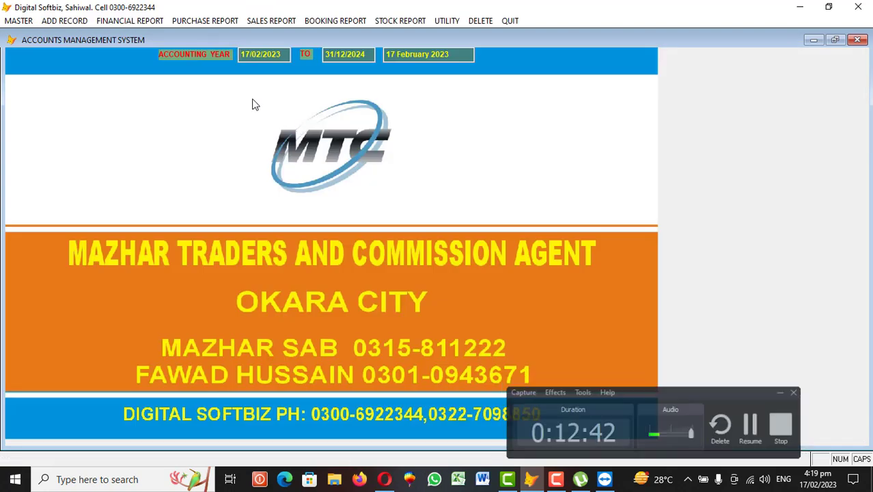
Preview the IMRAN OIL ledger from 01/01/2016 to 17/02/2023, check its balance, and close the report and its dialog
{"action": "left_click", "coordinate": [194, 19]}
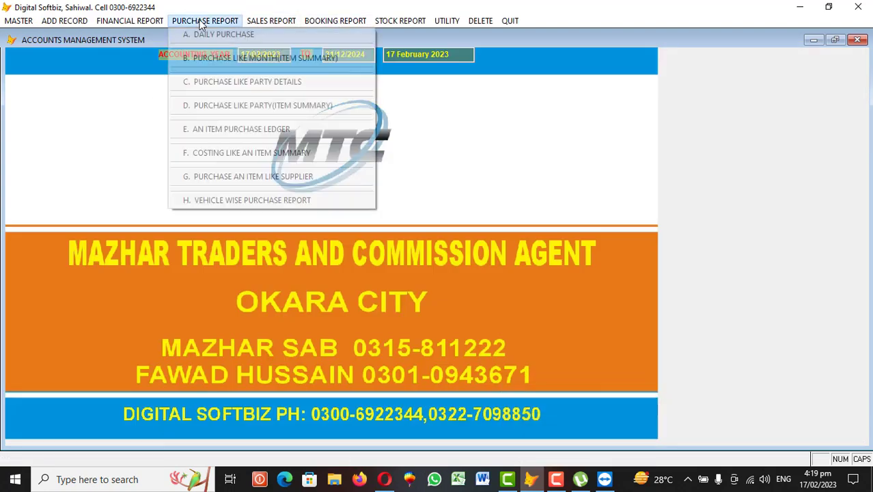
{"action": "left_click", "coordinate": [131, 36]}
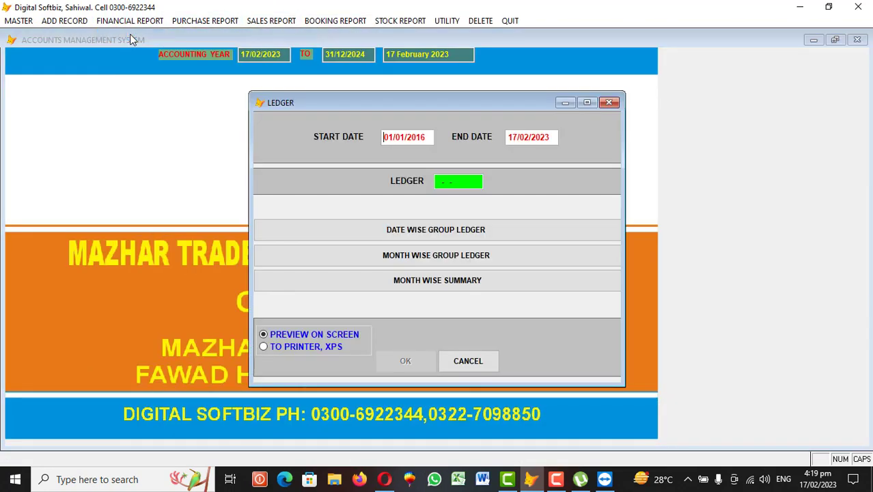
{"action": "type", "text": "IMR"}
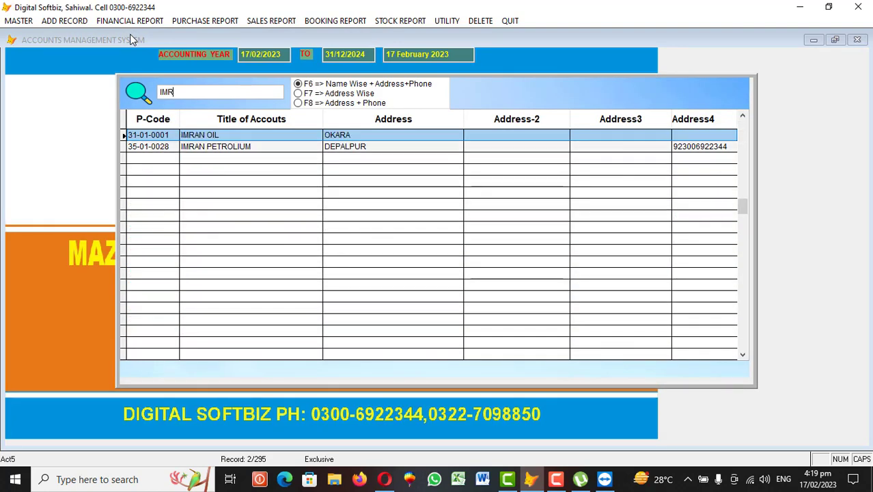
{"action": "key", "text": "Return"}
{"action": "key", "text": "Return"}
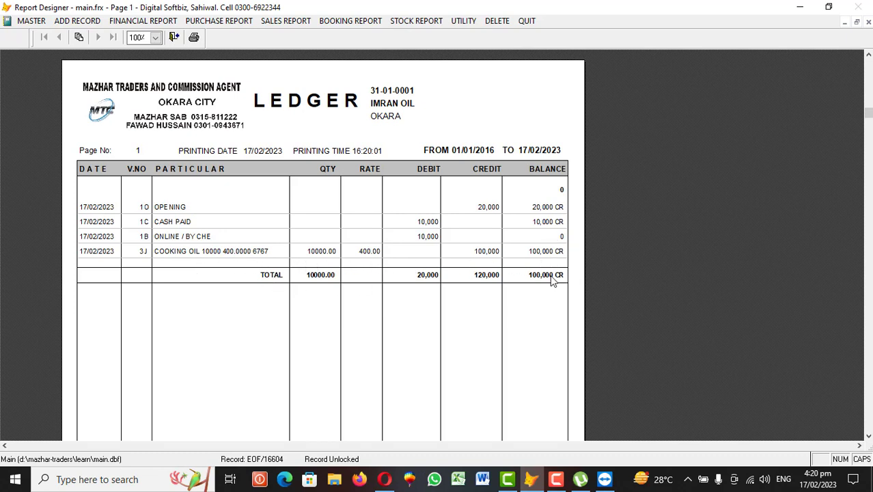
{"action": "key", "text": "Escape"}
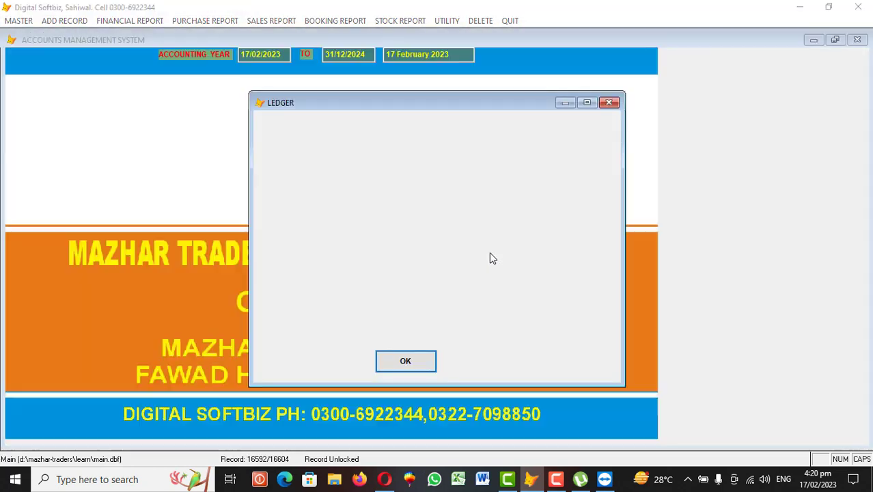
{"action": "left_click", "coordinate": [490, 282]}
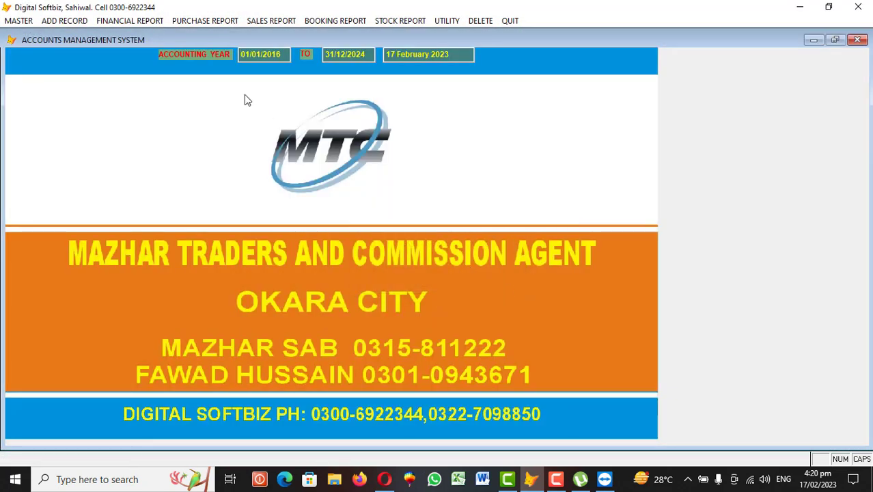
Start a sales invoice dated 17/02/2023 for the customer found by searching JAM, leaving the vehicle blank and the type as J
{"action": "left_click", "coordinate": [64, 21]}
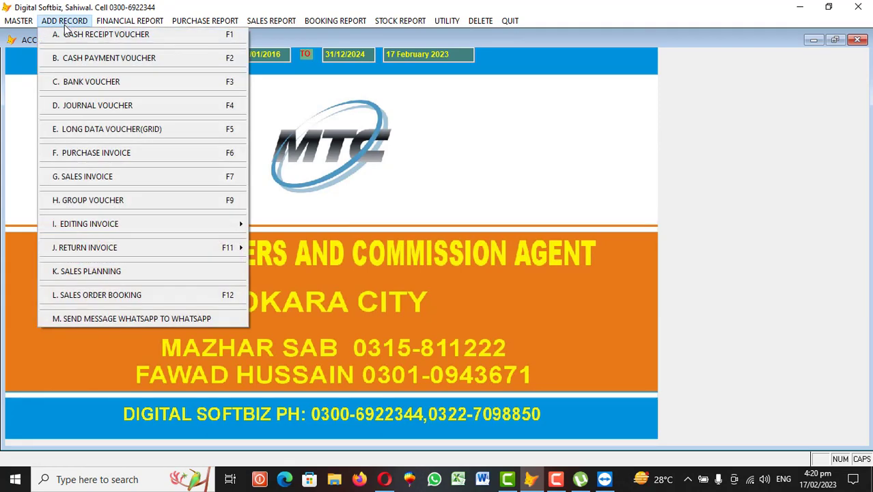
{"action": "left_click", "coordinate": [143, 179]}
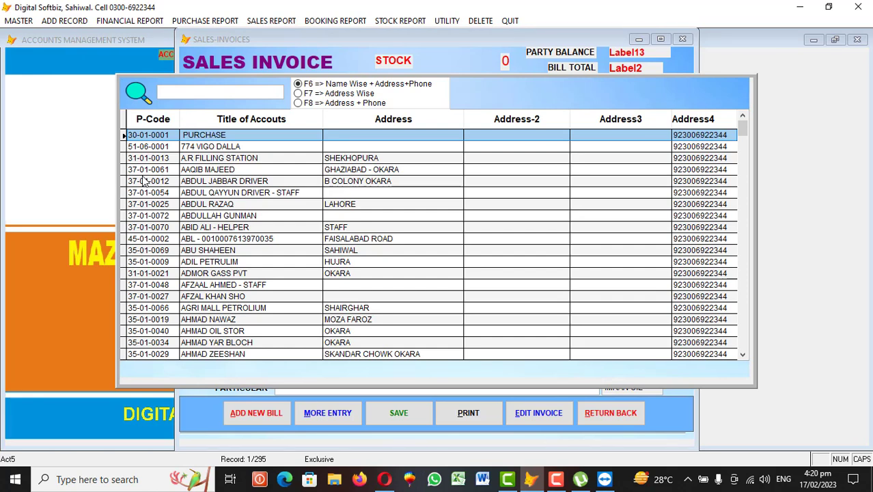
{"action": "type", "text": "JAM"}
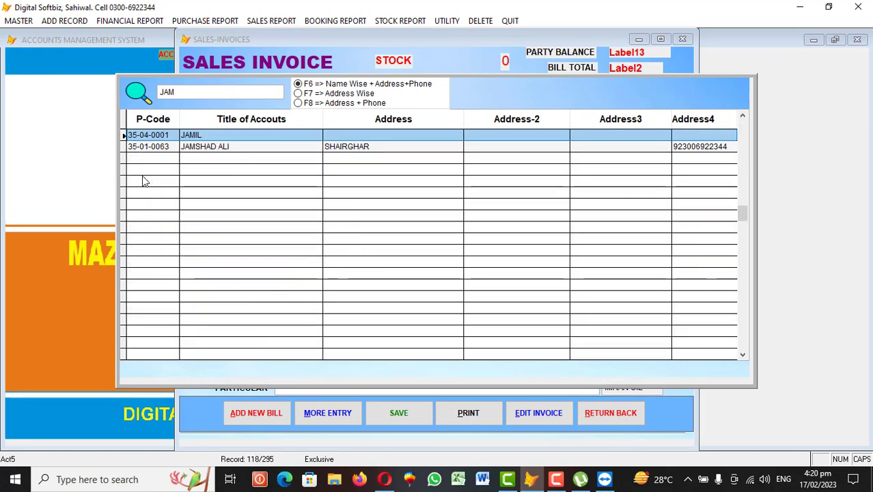
{"action": "key", "text": "Return"}
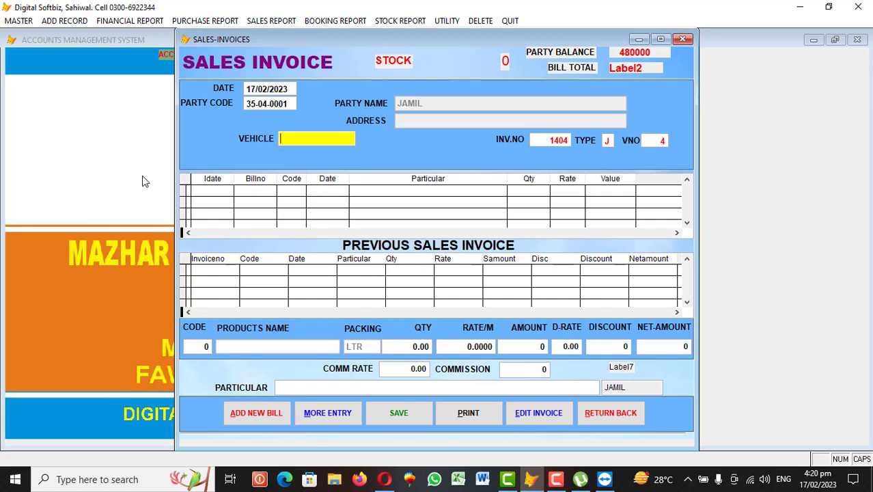
{"action": "key", "text": "Return"}
{"action": "key", "text": "Return"}
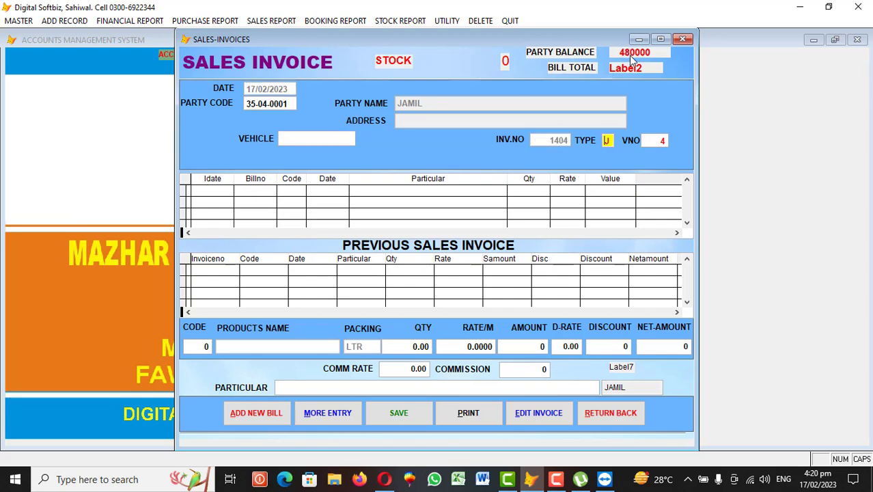
{"action": "key", "text": "Return"}
{"action": "key", "text": "Return"}
Add COOKING OIL to the sales invoice with a quantity of 5000 and a rate of 550
{"action": "key", "text": "Return"}
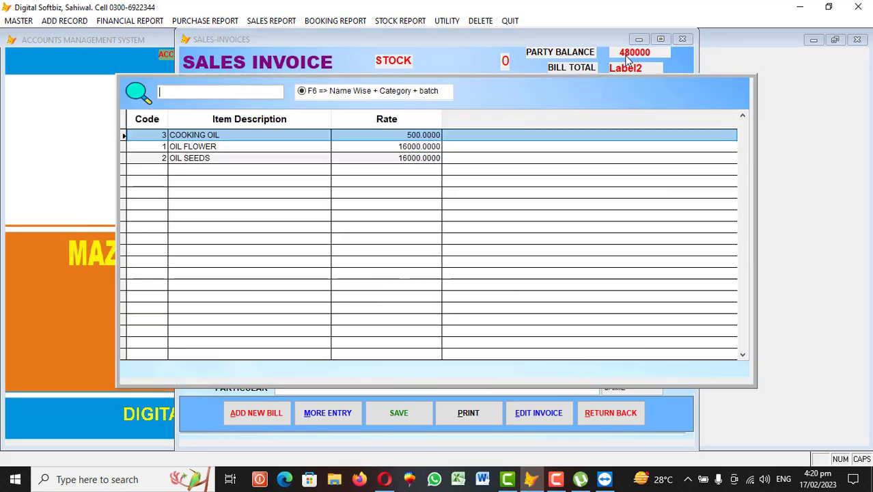
{"action": "key", "text": "Return"}
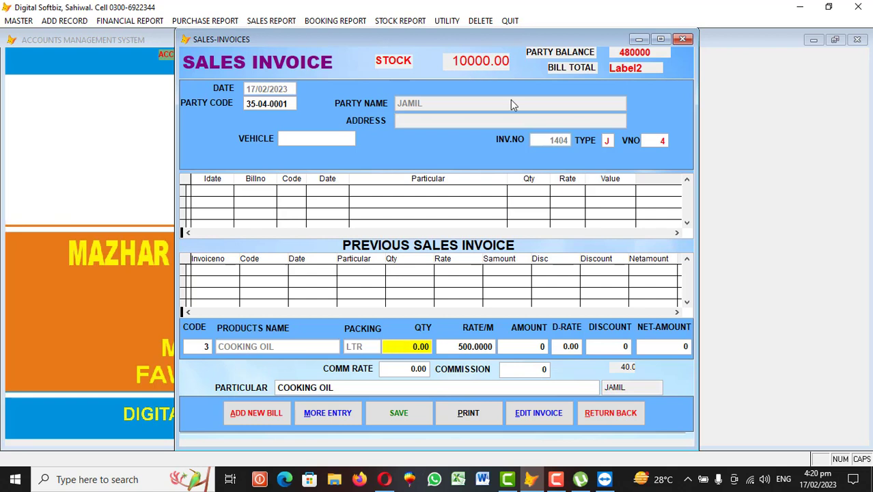
{"action": "type", "text": "00"}
{"action": "key", "text": "Return"}
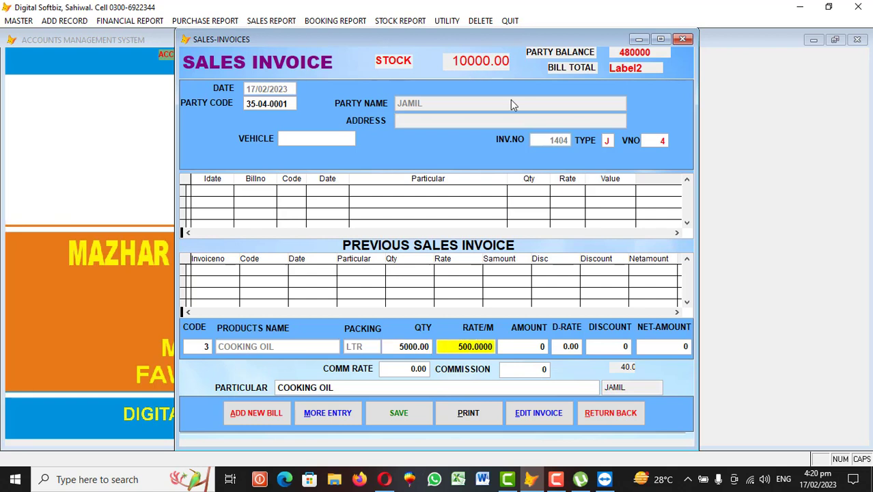
{"action": "type", "text": "550"}
{"action": "key", "text": "Return"}
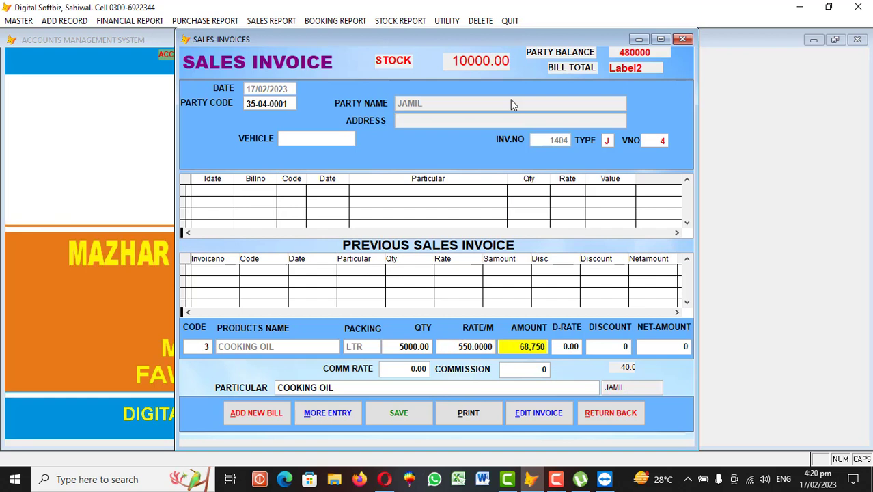
Accept the line without a discount, set the commission rate to 1, and save the sales invoice
{"action": "key", "text": "Return"}
{"action": "key", "text": "Return"}
{"action": "key", "text": "Return"}
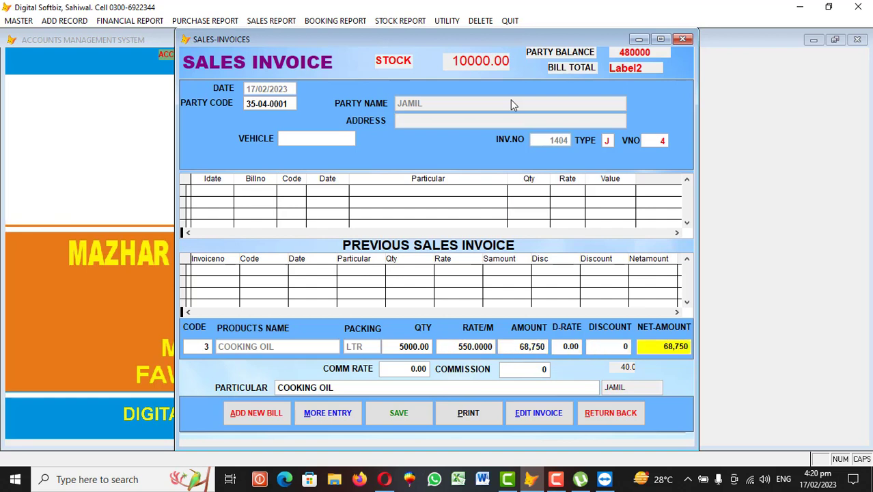
{"action": "key", "text": "Return"}
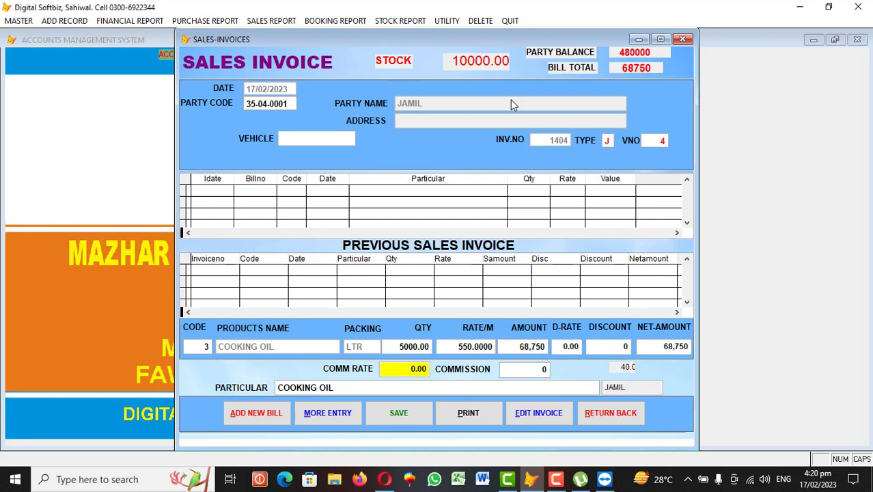
{"action": "type", "text": "1"}
{"action": "key", "text": "Return"}
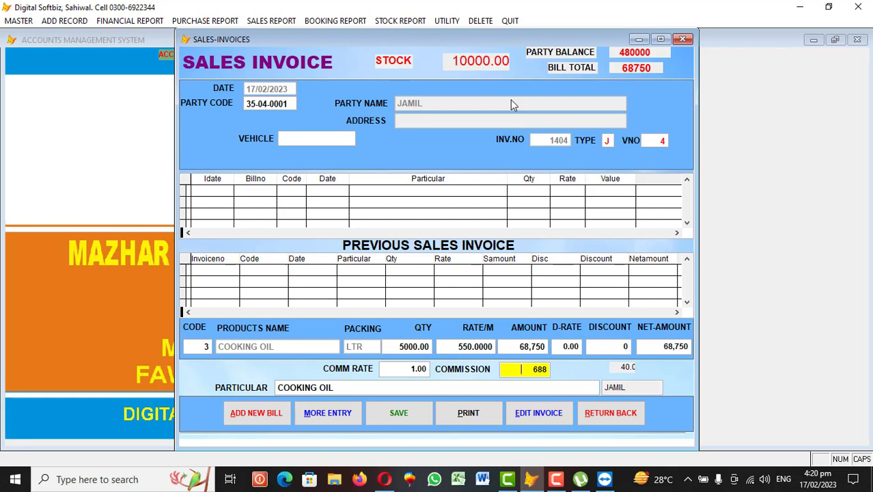
{"action": "key", "text": "Return"}
{"action": "key", "text": "Return"}
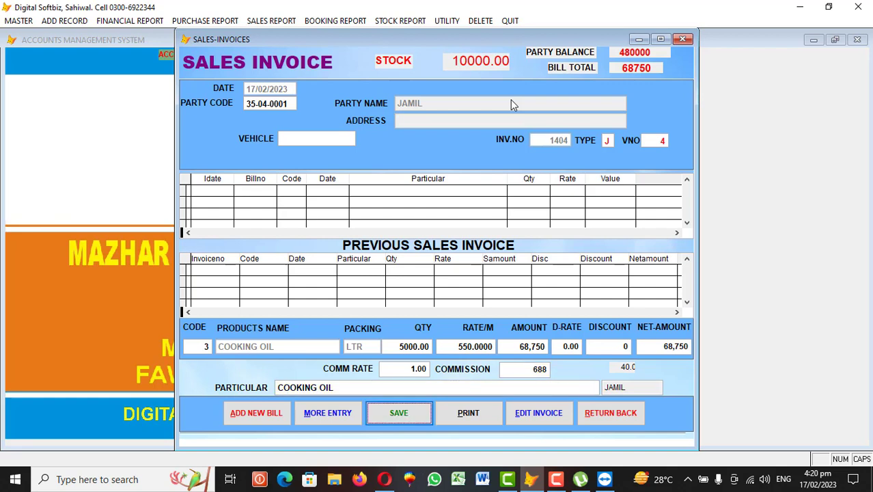
{"action": "key", "text": "Return"}
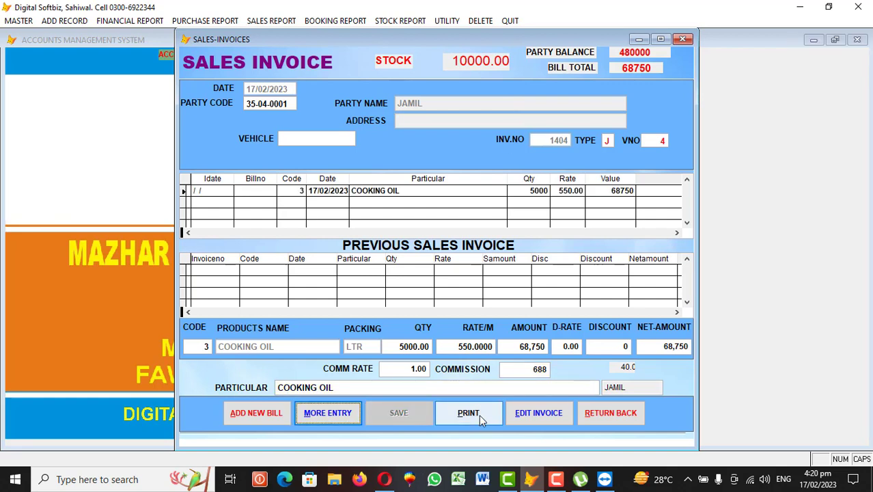
Preview the saved sales bill on screen with the balance included, check its totals and current balance, and close it
{"action": "left_click", "coordinate": [479, 414]}
{"action": "key", "text": "Return"}
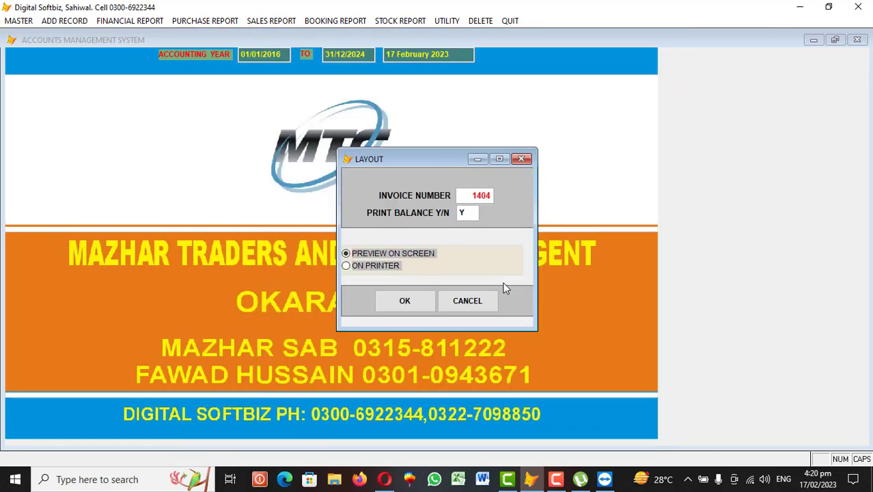
{"action": "key", "text": "Return"}
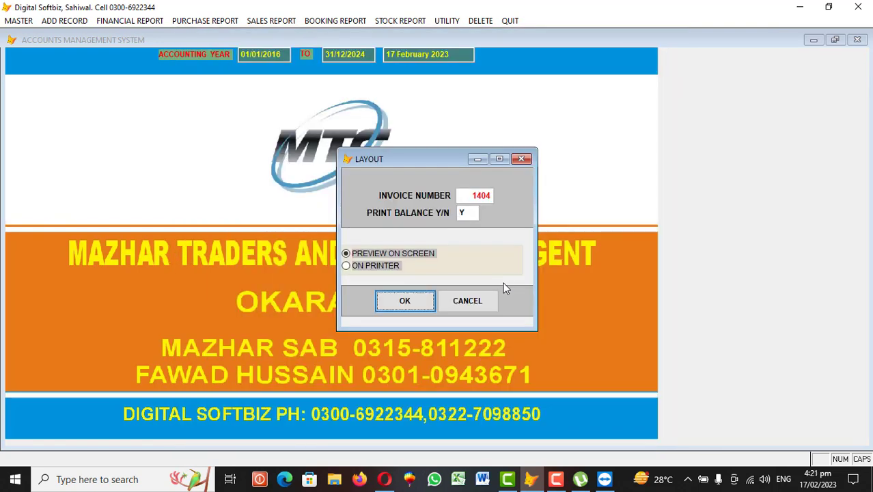
{"action": "key", "text": "Return"}
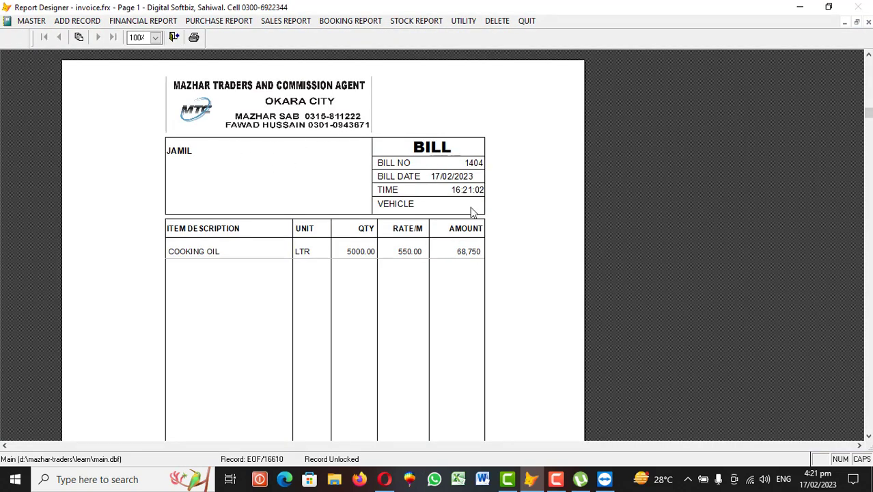
{"action": "scroll", "coordinate": [474, 274], "scroll_direction": "down", "scroll_amount": 10}
{"action": "scroll", "coordinate": [465, 157], "scroll_direction": "down", "scroll_amount": 3}
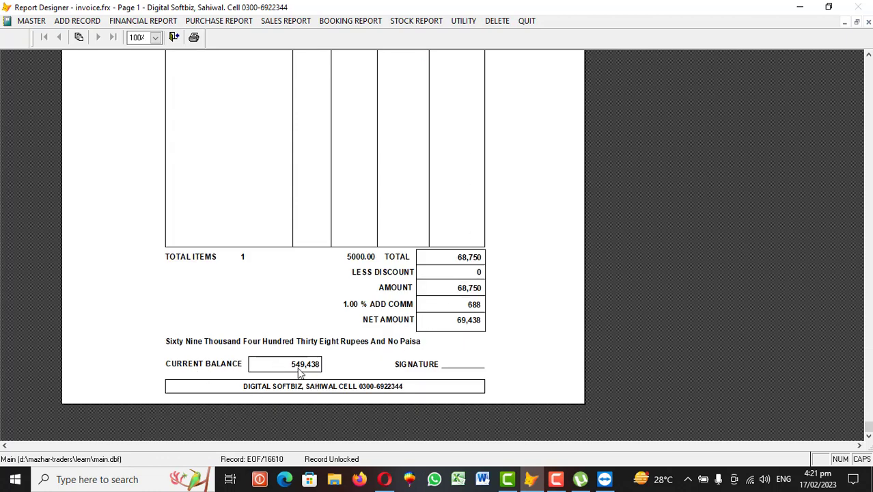
{"action": "key", "text": "Escape"}
{"action": "left_click", "coordinate": [502, 281]}
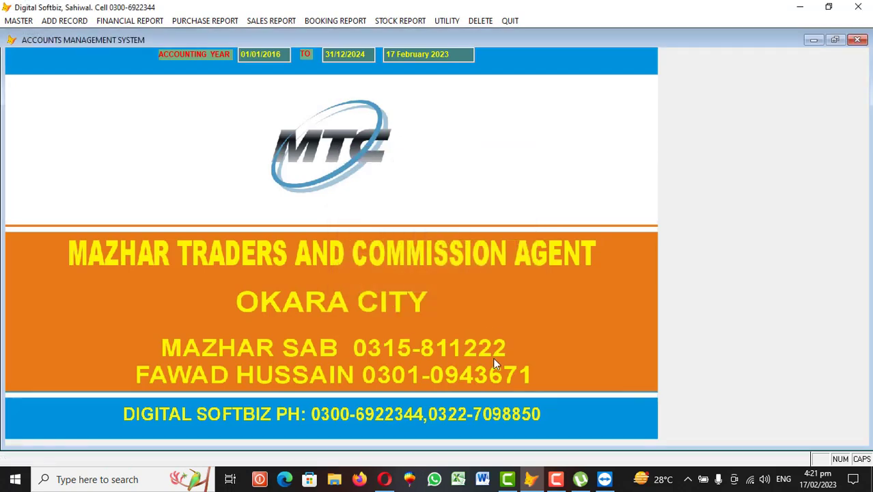
Preview the daily sales report from 17/02/2023 to 17/02/2023, check the COOKING OIL sale, and close it
{"action": "left_click", "coordinate": [272, 20]}
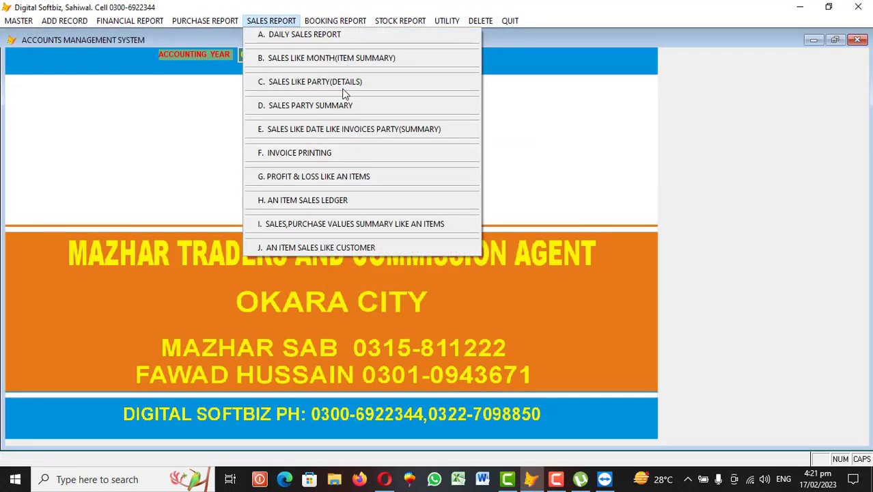
{"action": "left_click", "coordinate": [302, 40]}
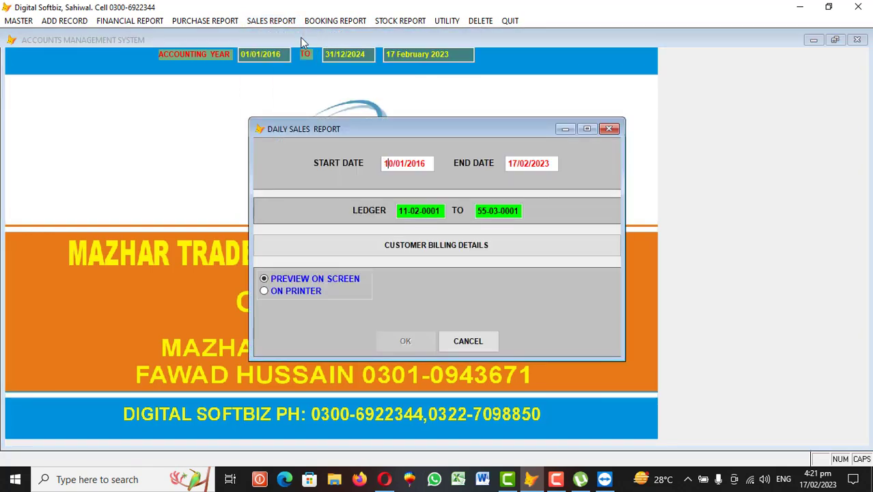
{"action": "type", "text": "2"}
{"action": "key", "text": "Return"}
{"action": "key", "text": "Return"}
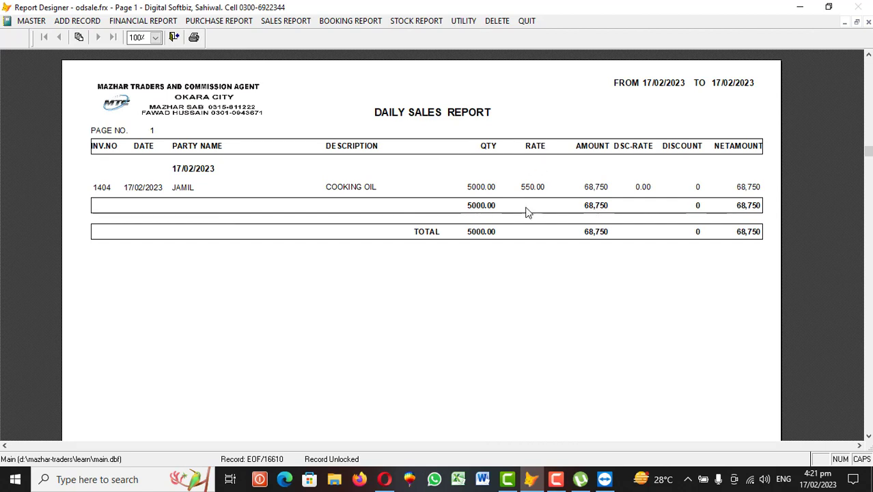
{"action": "key", "text": "Escape"}
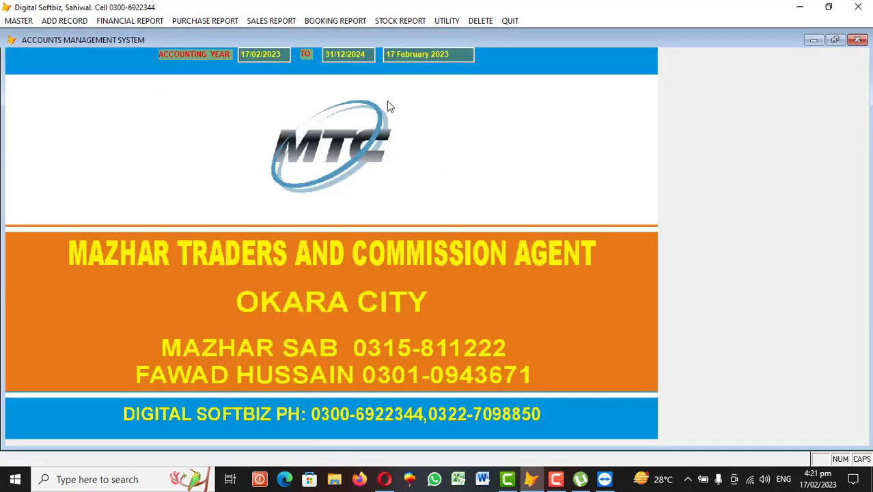
Preview the item-wise profit and loss report from 17/02/2023 to 17/02/2023, check the COOKING OIL profit and net profit, and close it
{"action": "left_click", "coordinate": [272, 20]}
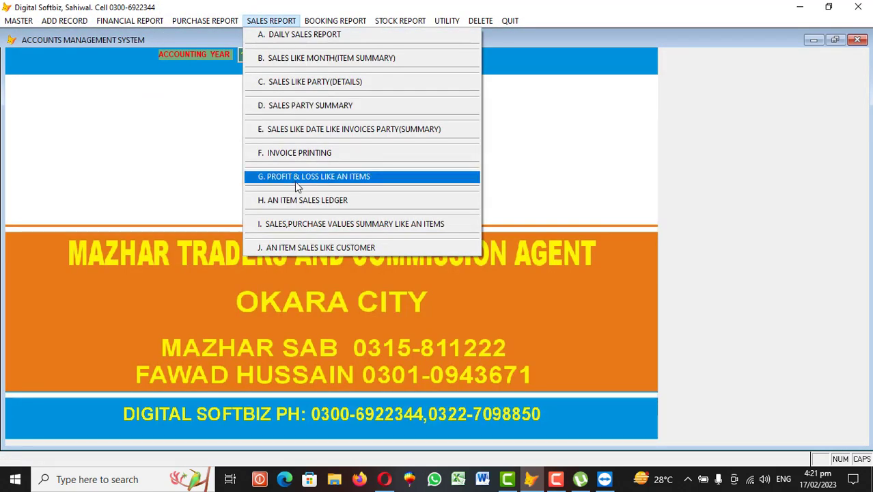
{"action": "left_click", "coordinate": [321, 180]}
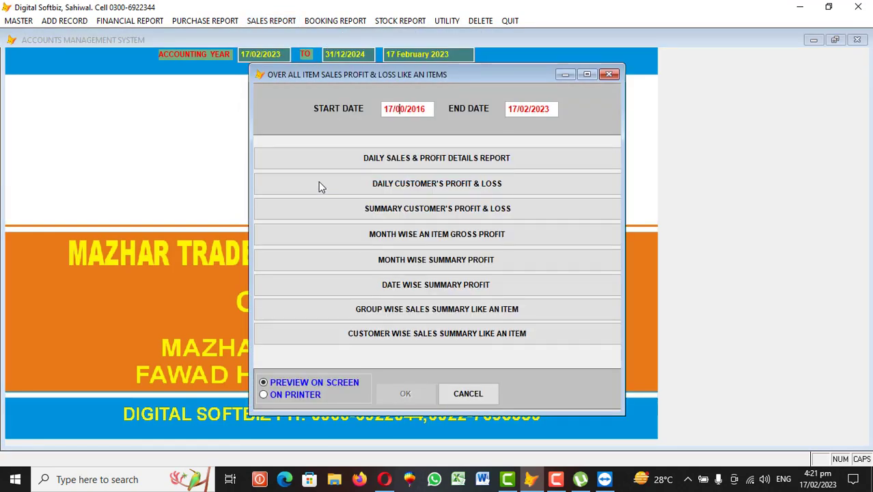
{"action": "type", "text": "22"}
{"action": "key", "text": "Return"}
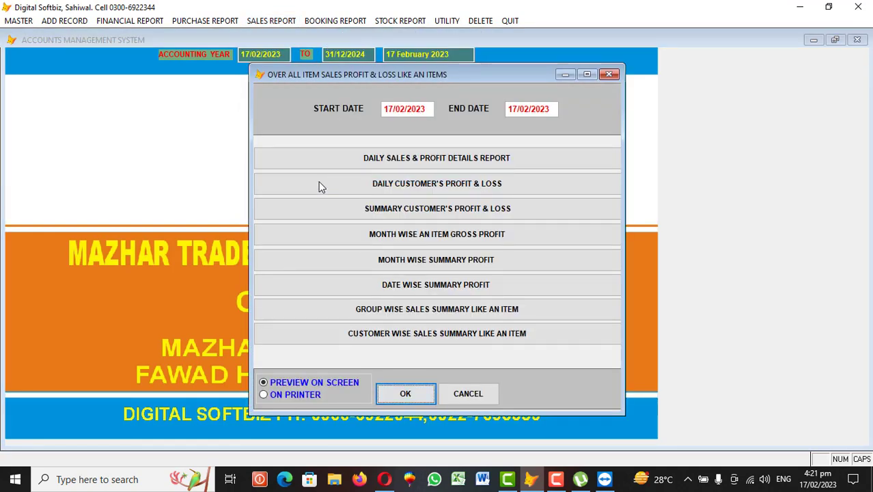
{"action": "key", "text": "Return"}
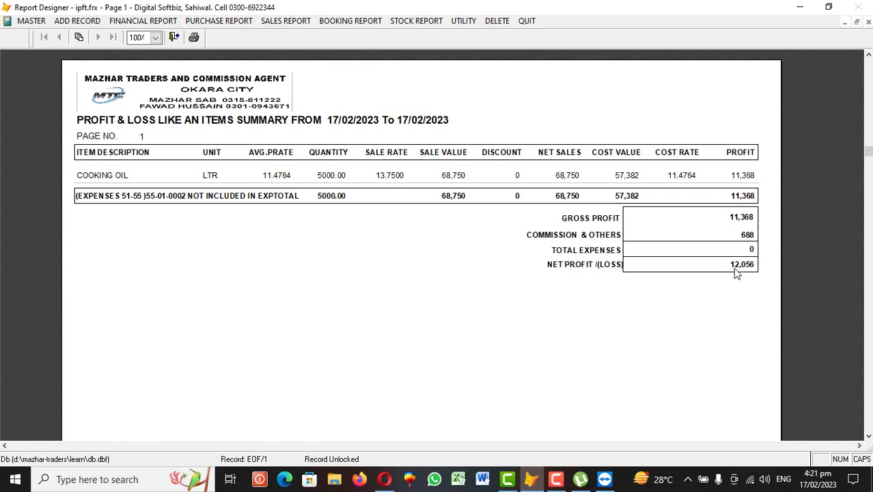
{"action": "key", "text": "Escape"}
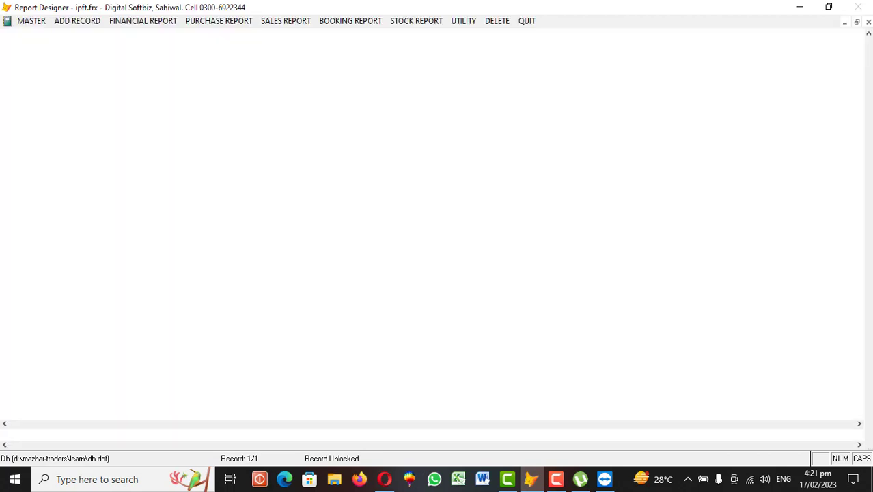
Preview the stock in hand report as on 17/02/2023 for item codes 1 to 3, check the COOKING OIL quantity, and close it
{"action": "left_click", "coordinate": [400, 20]}
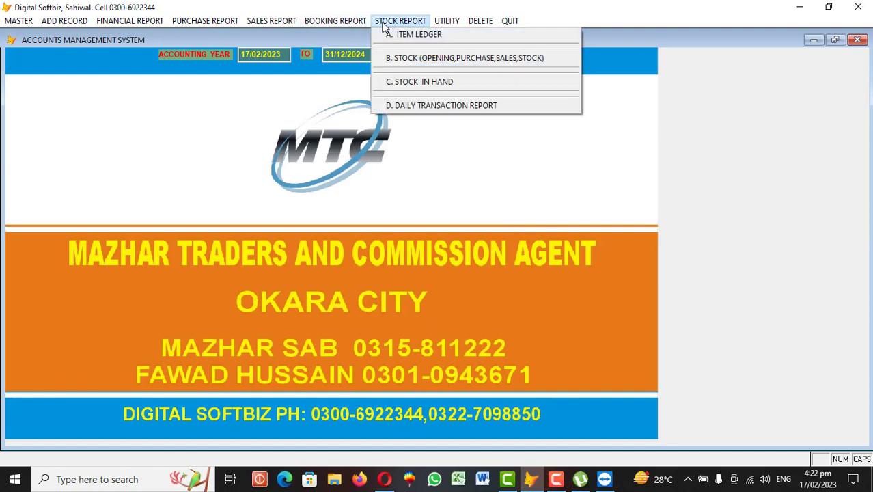
{"action": "left_click", "coordinate": [435, 79]}
{"action": "key", "text": "Return"}
{"action": "key", "text": "Return"}
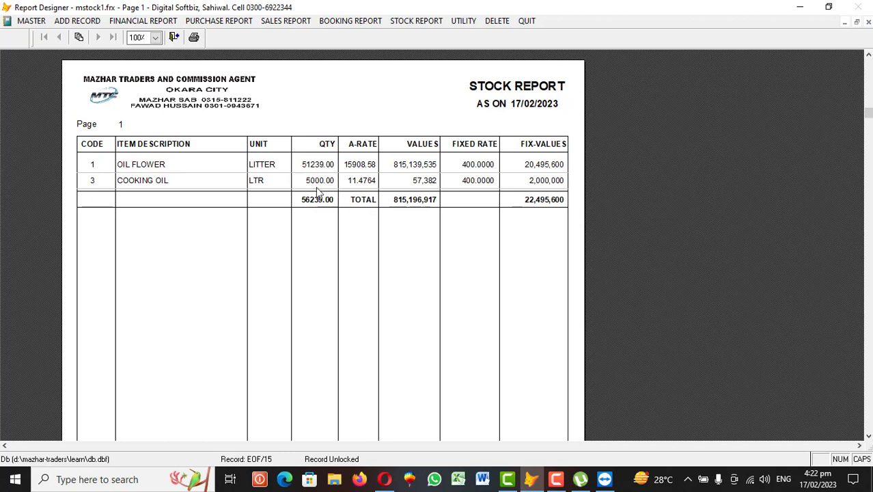
{"action": "key", "text": "Escape"}
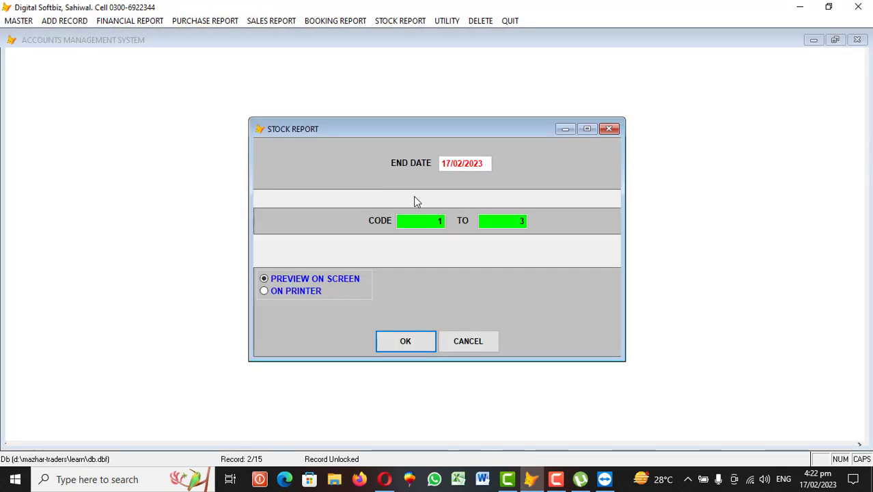
{"action": "key", "text": "Escape"}
Preview the over credit limit recovery report for all ledgers from 01/01/2016 to 17/02/2023 on screen
{"action": "left_click", "coordinate": [269, 23]}
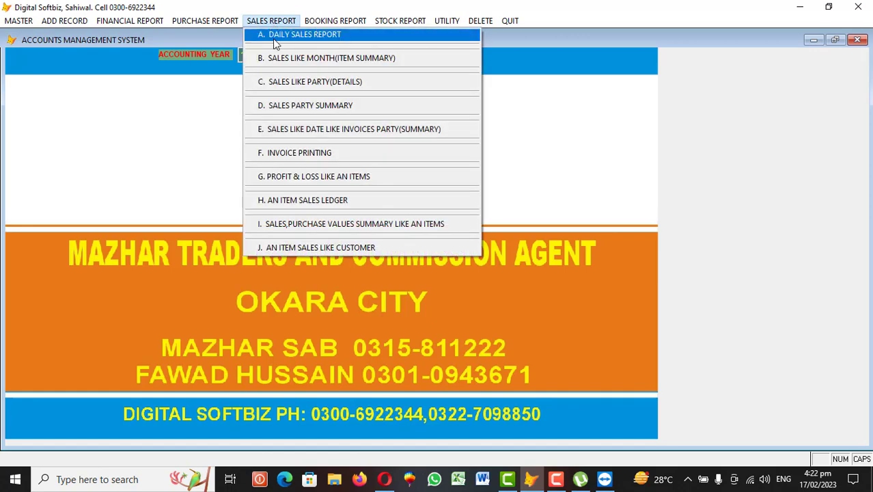
{"action": "mouse_move", "coordinate": [220, 25]}
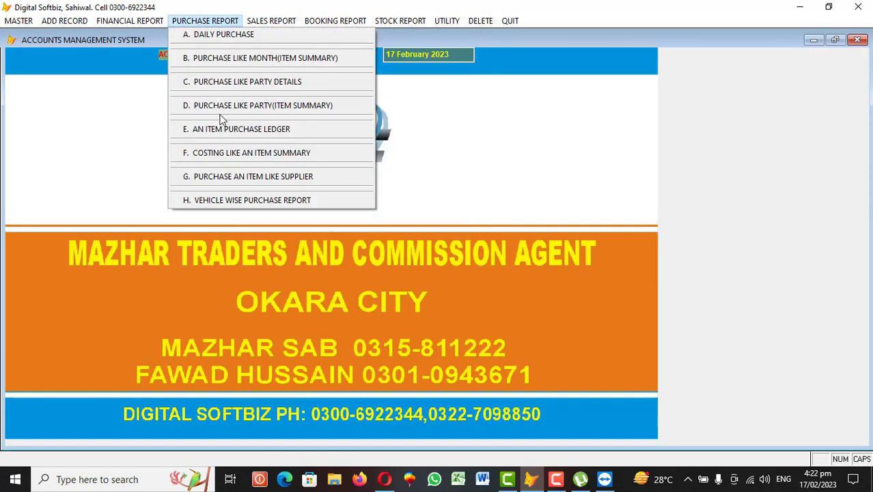
{"action": "mouse_move", "coordinate": [134, 25]}
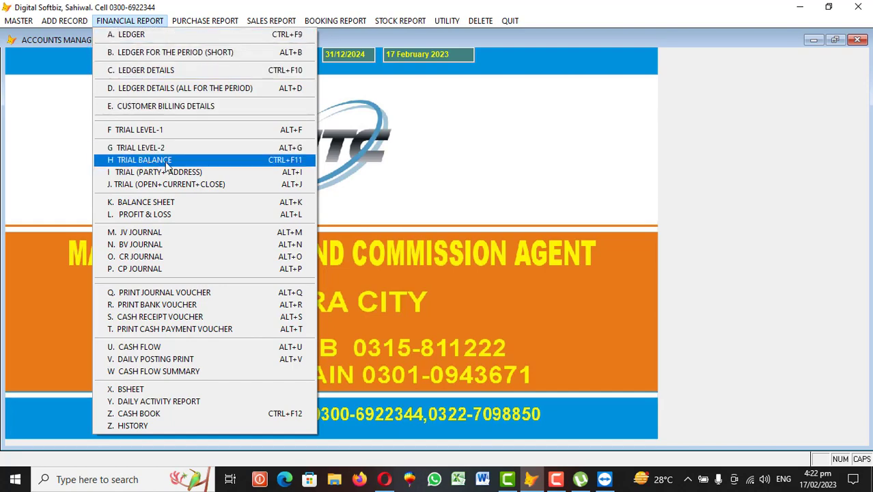
{"action": "left_click", "coordinate": [161, 161]}
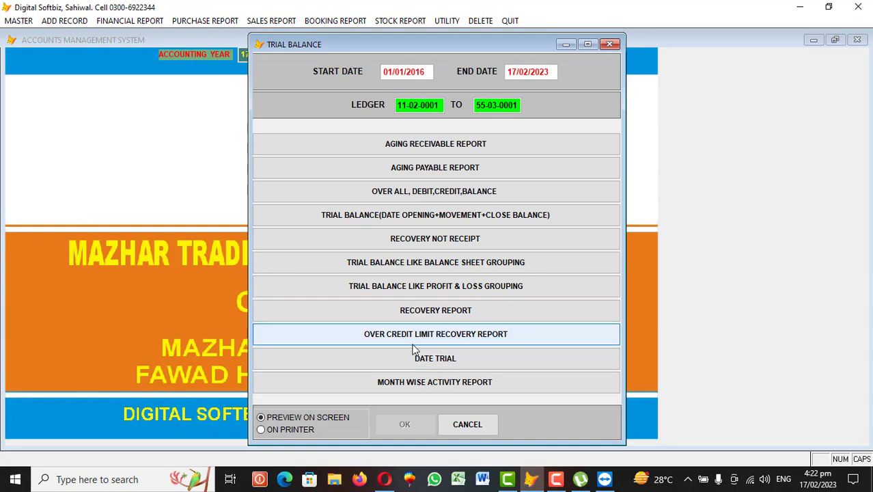
{"action": "left_click", "coordinate": [487, 339]}
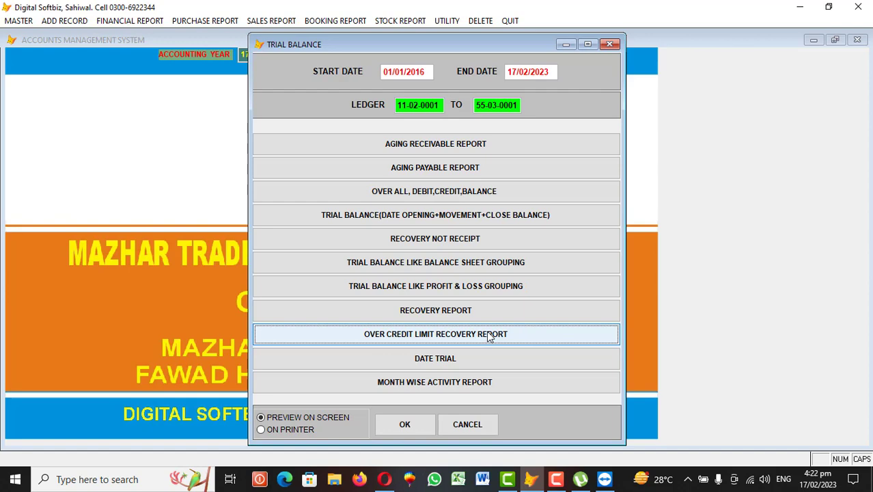
{"action": "double_click", "coordinate": [433, 333]}
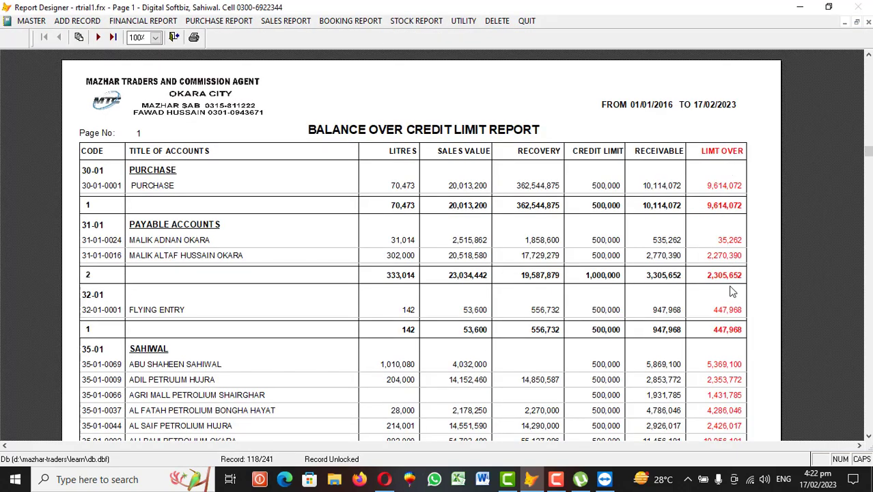
Examine the credit limit, receivable and over-limit columns on pages 1 and 2 of the report, and close the trial balance reports
{"action": "scroll", "coordinate": [732, 292], "scroll_direction": "down", "scroll_amount": 5}
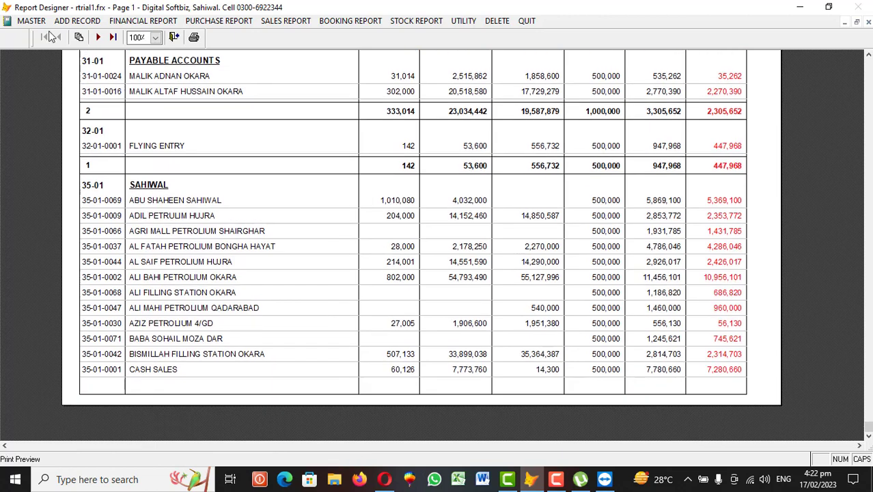
{"action": "left_click", "coordinate": [98, 38]}
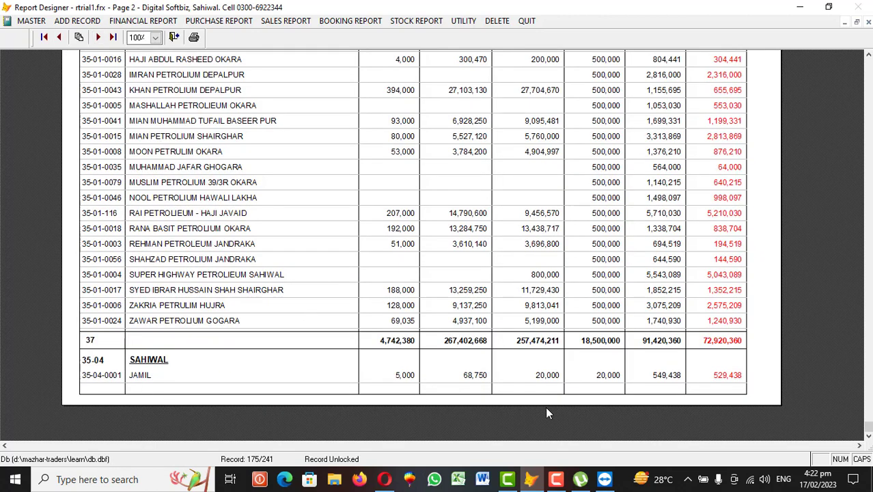
{"action": "scroll", "coordinate": [547, 412], "scroll_direction": "up", "scroll_amount": 5}
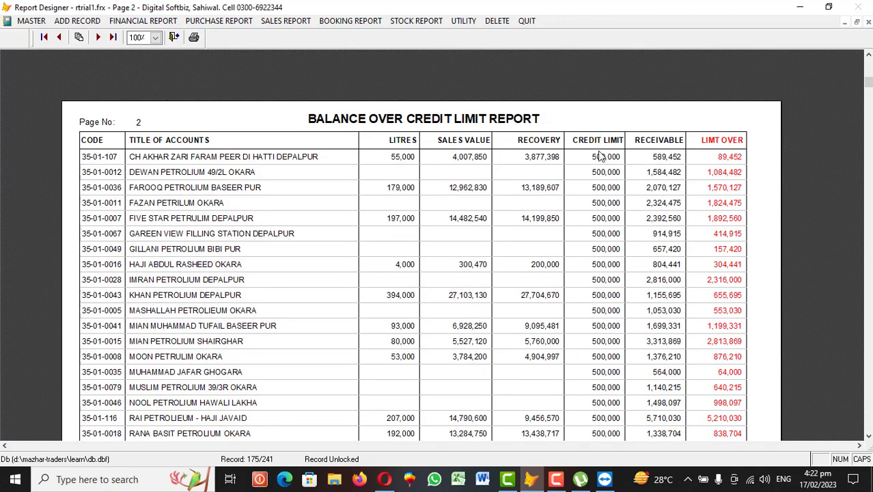
{"action": "scroll", "coordinate": [599, 155], "scroll_direction": "down", "scroll_amount": 5}
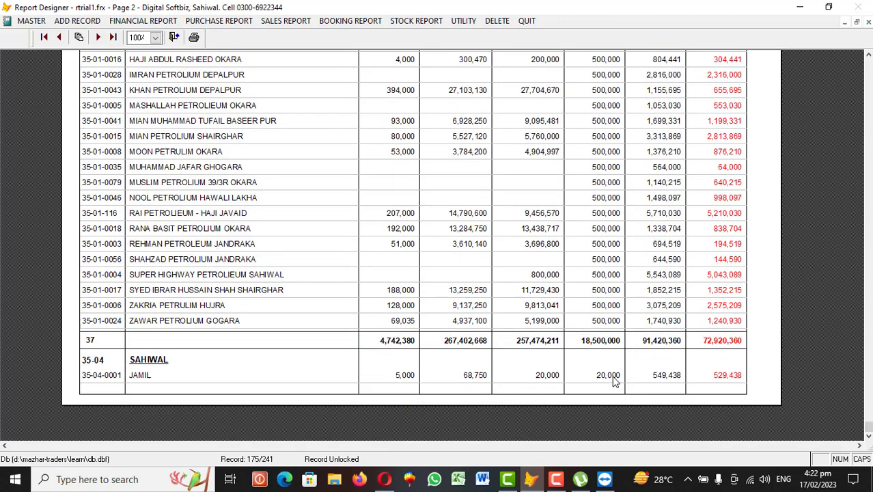
{"action": "scroll", "coordinate": [613, 381], "scroll_direction": "up", "scroll_amount": 5}
{"action": "scroll", "coordinate": [673, 166], "scroll_direction": "down", "scroll_amount": 5}
{"action": "scroll", "coordinate": [726, 377], "scroll_direction": "up", "scroll_amount": 2}
{"action": "key", "text": "Escape"}
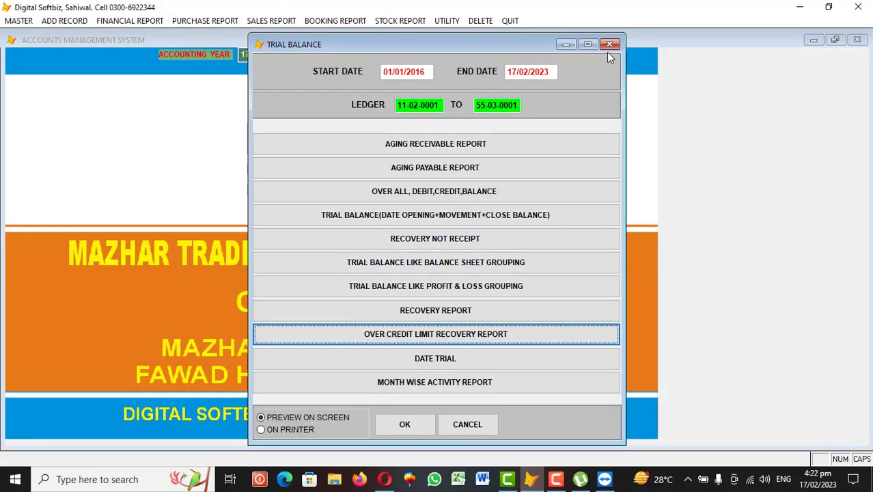
{"action": "left_click", "coordinate": [609, 44]}
Open the sales invoice with auto bill number 1404 for editing
{"action": "left_click", "coordinate": [74, 20]}
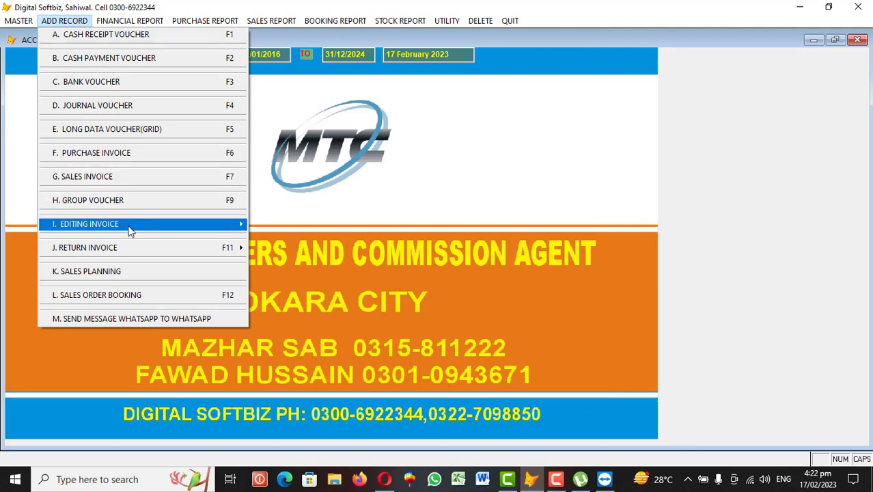
{"action": "mouse_move", "coordinate": [130, 230]}
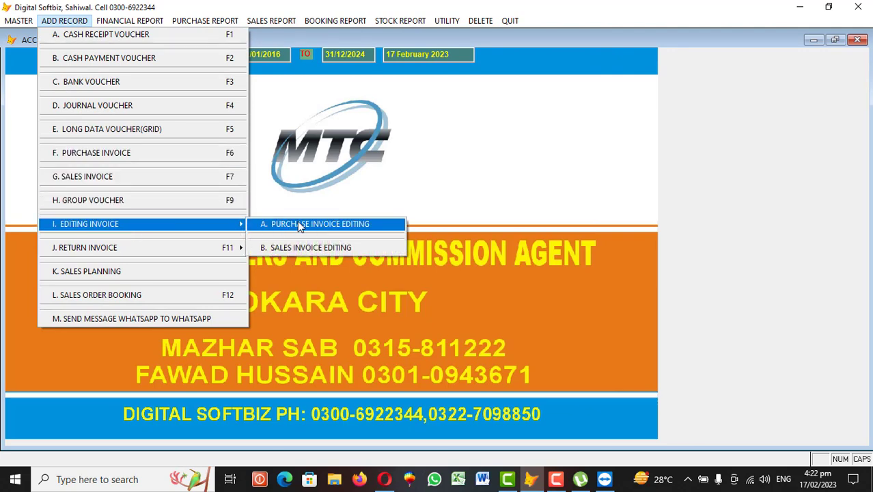
{"action": "left_click", "coordinate": [301, 247]}
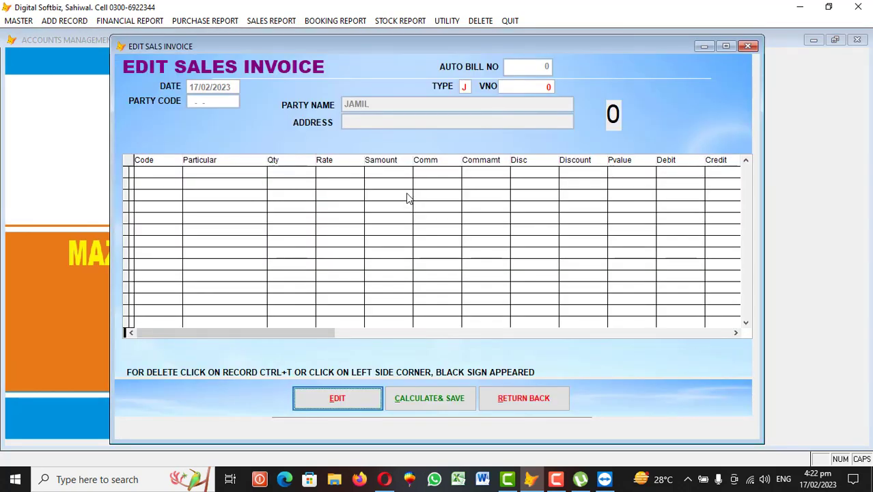
{"action": "left_click", "coordinate": [346, 399]}
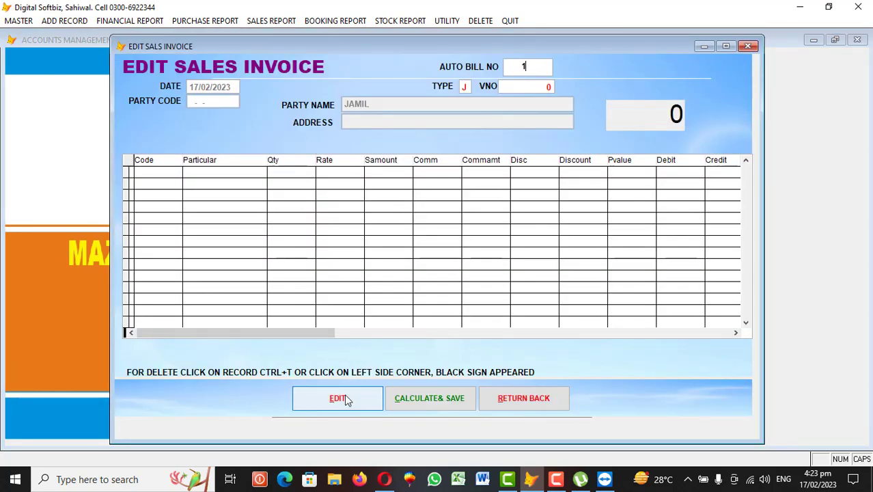
{"action": "type", "text": "1404"}
{"action": "key", "text": "Return"}
{"action": "left_click", "coordinate": [346, 399]}
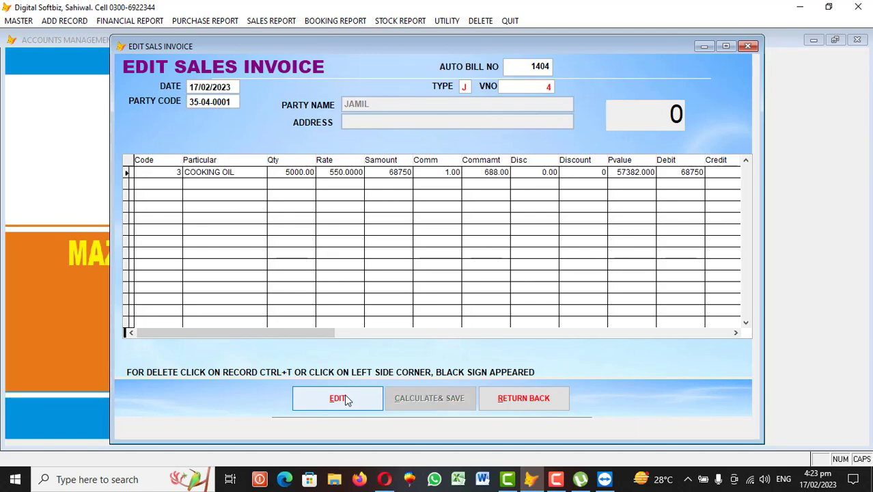
{"action": "left_click", "coordinate": [346, 398]}
{"action": "key", "text": "Return"}
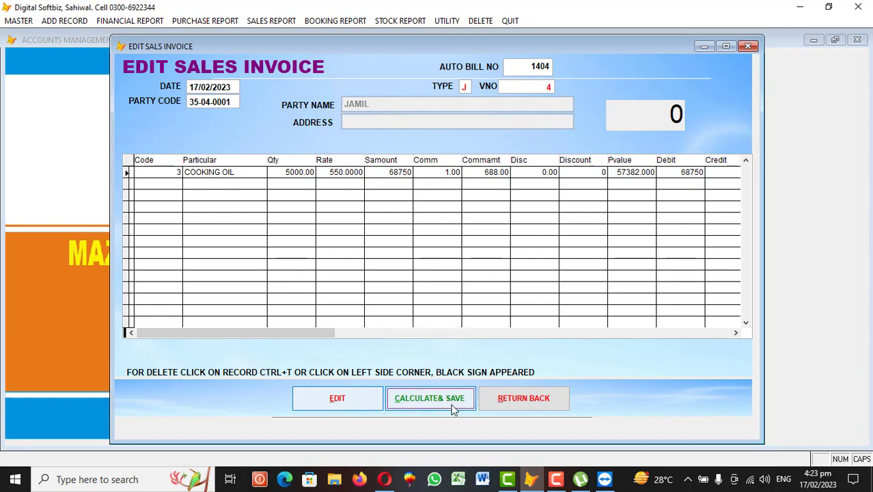
Change the COOKING OIL quantity to 4000, recalculate and save the sales invoice, and leave the invoice editor
{"action": "left_click", "coordinate": [279, 176]}
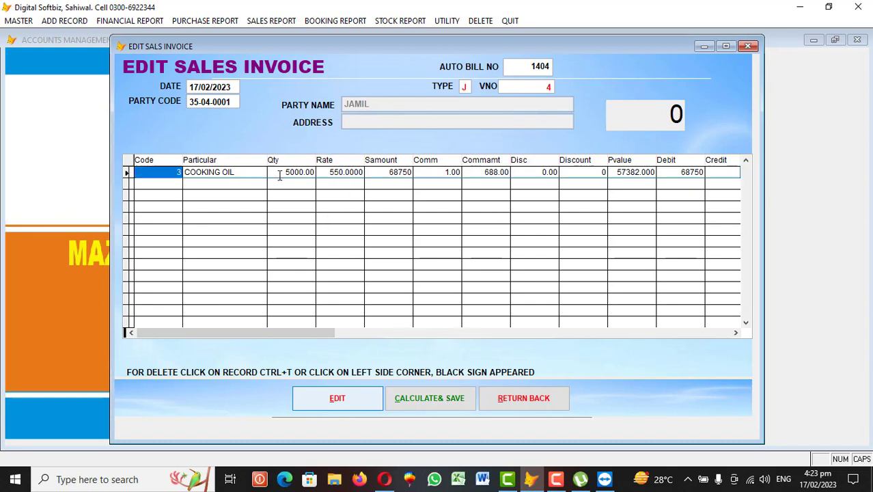
{"action": "left_click", "coordinate": [280, 175]}
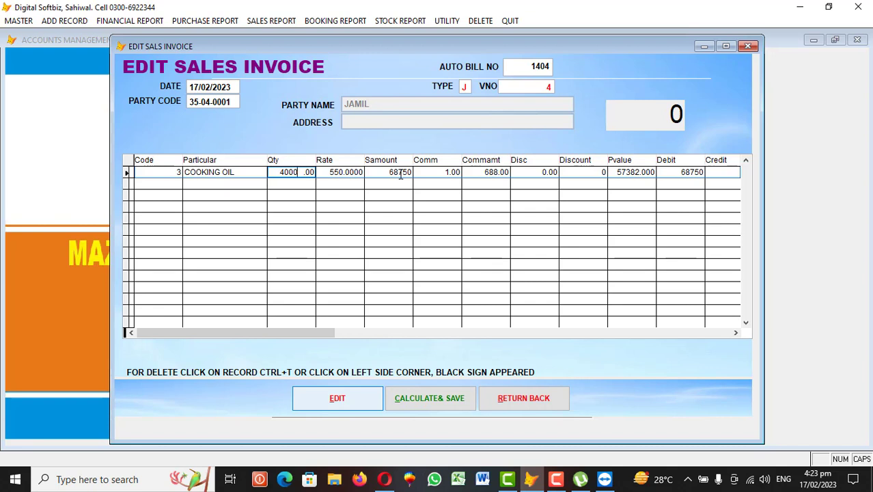
{"action": "key", "text": "Tab"}
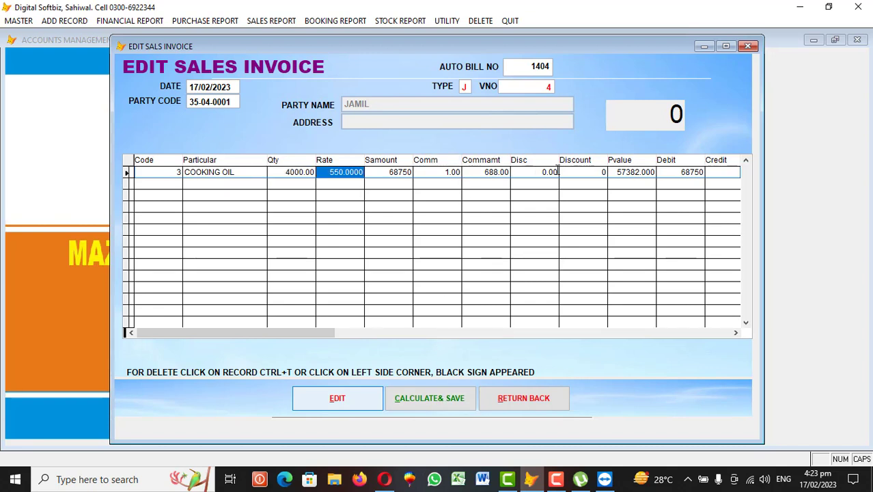
{"action": "left_click", "coordinate": [444, 398]}
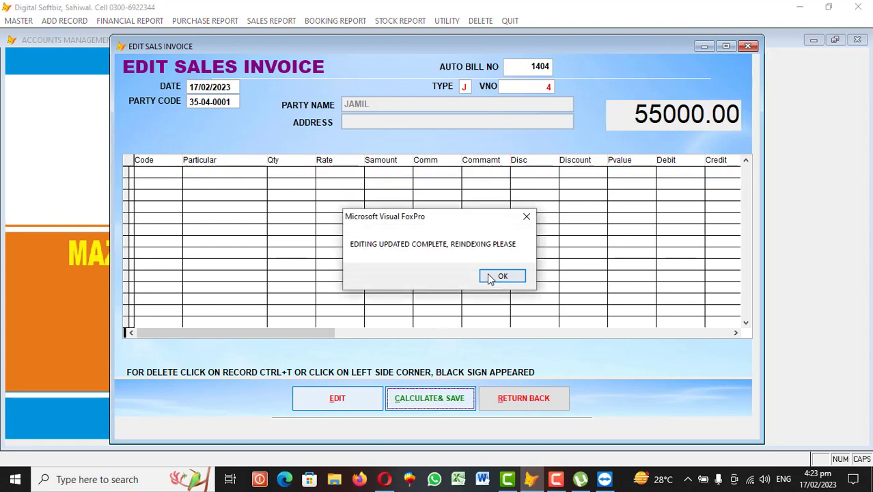
{"action": "left_click", "coordinate": [489, 277]}
{"action": "left_click", "coordinate": [533, 396]}
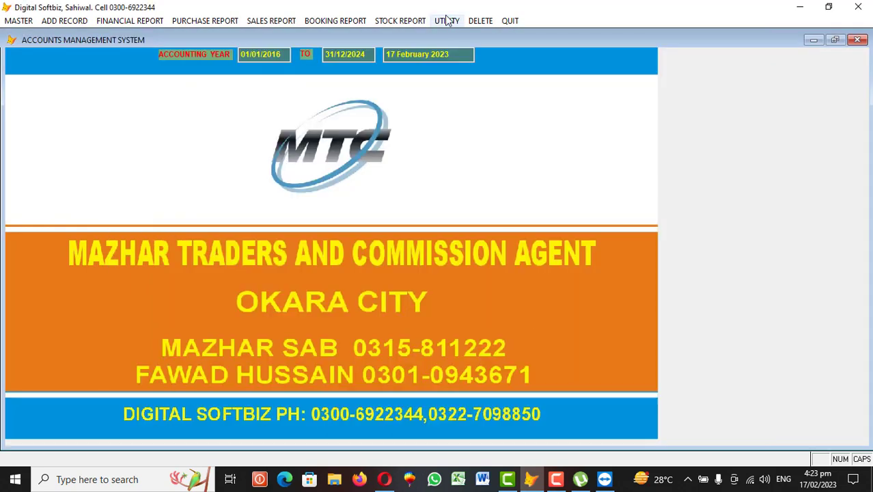
Reindex the data files after the invoice edit
{"action": "left_click", "coordinate": [447, 19]}
{"action": "left_click", "coordinate": [458, 34]}
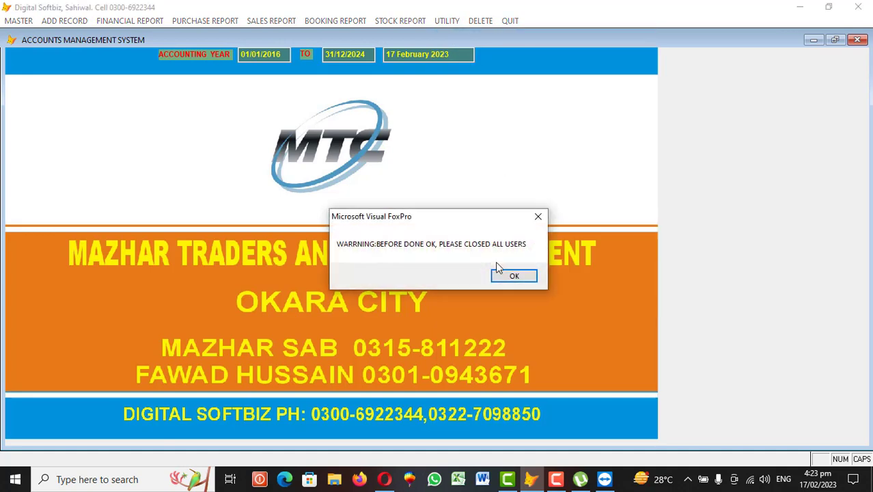
{"action": "left_click", "coordinate": [505, 274]}
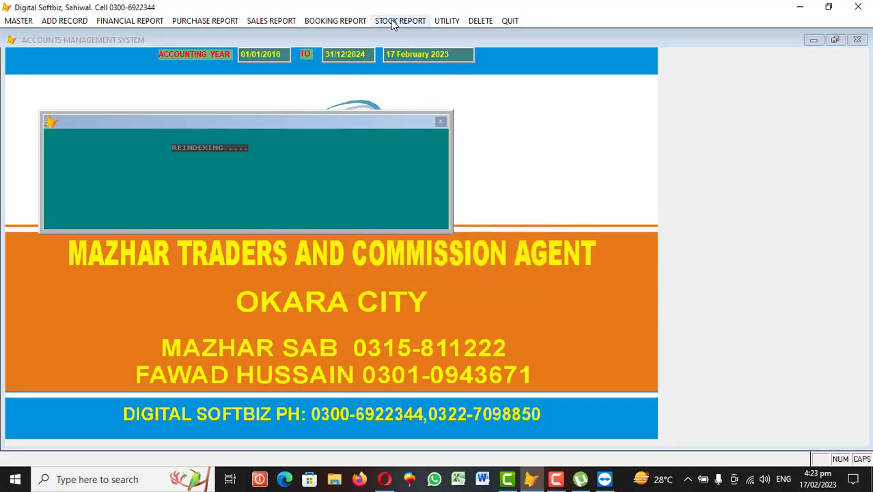
Preview the stock in hand report as on 17/02/2023 again, check the COOKING OIL quantity after the invoice edit, and close the preview
{"action": "left_click", "coordinate": [393, 21]}
{"action": "left_click", "coordinate": [425, 83]}
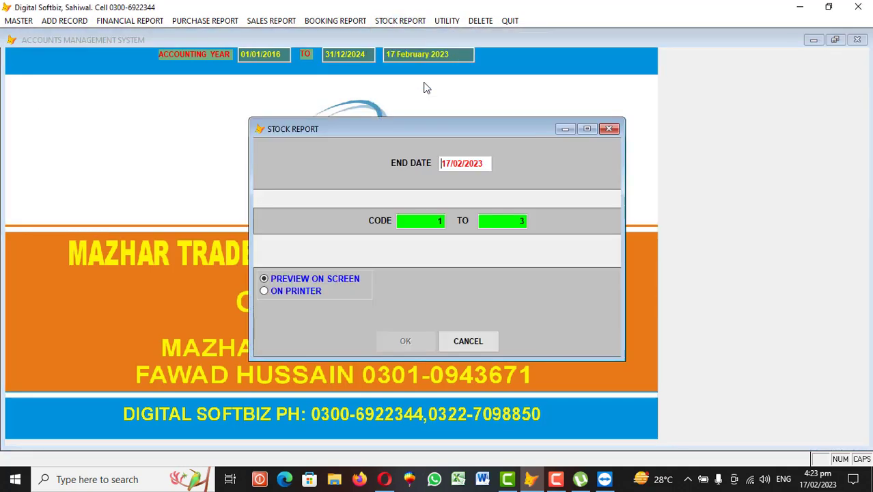
{"action": "key", "text": "Return"}
{"action": "key", "text": "Return"}
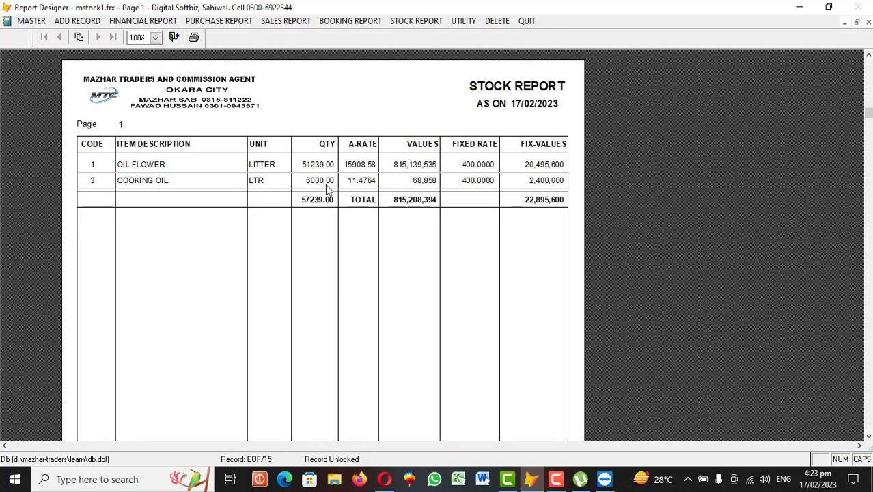
{"action": "key", "text": "Escape"}
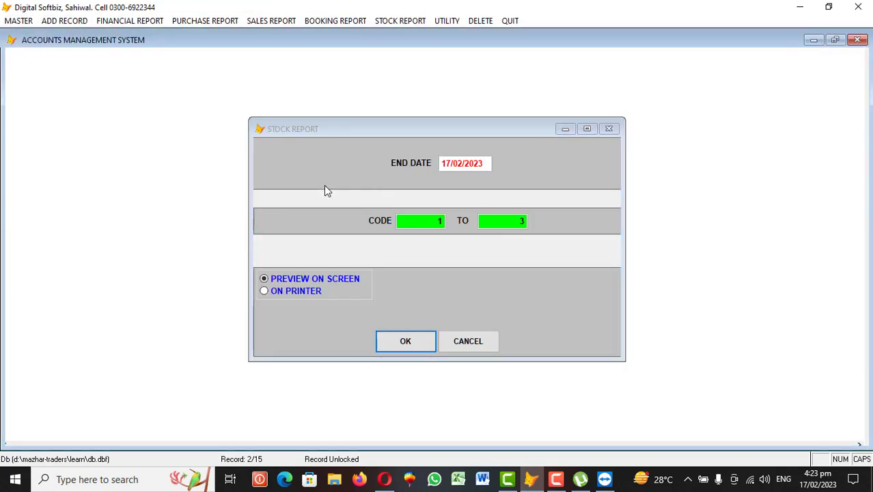
Leave the stock report, preview the daily sales report for 17/02/2023 to 17/02/2023, and close the preview
{"action": "key", "text": "Escape"}
{"action": "left_click", "coordinate": [340, 21]}
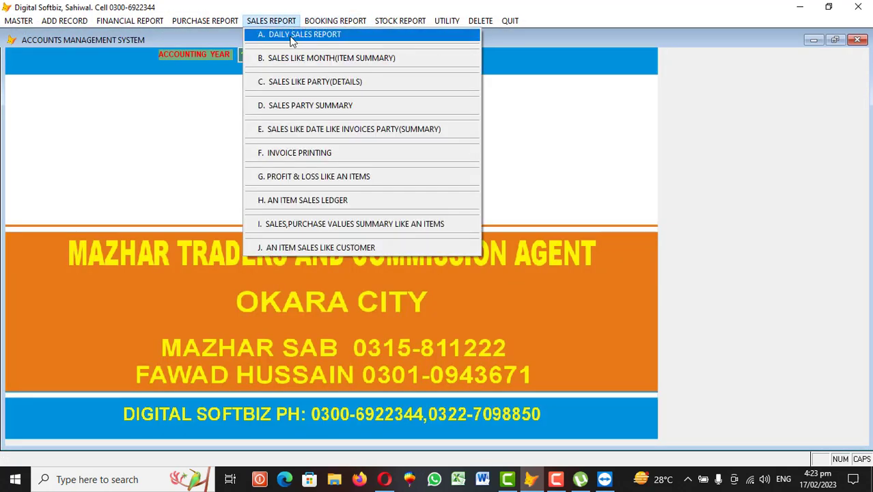
{"action": "left_click", "coordinate": [291, 34]}
{"action": "type", "text": "17/02/2023"}
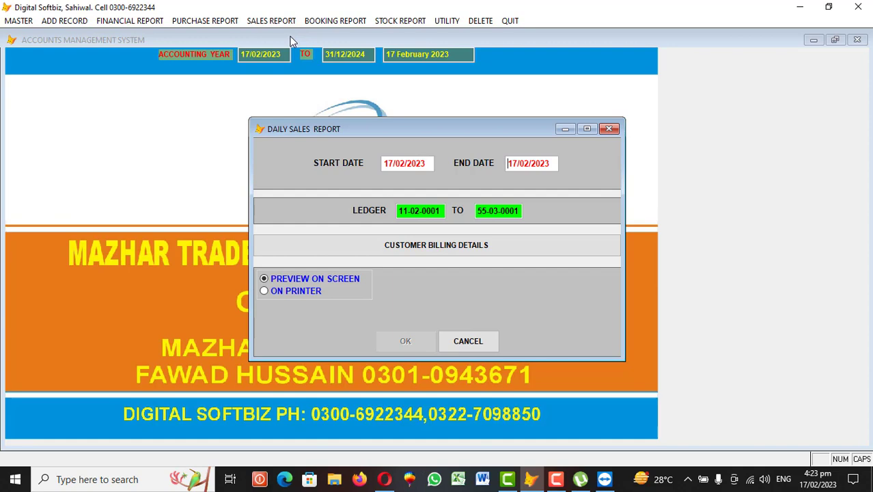
{"action": "key", "text": "Return"}
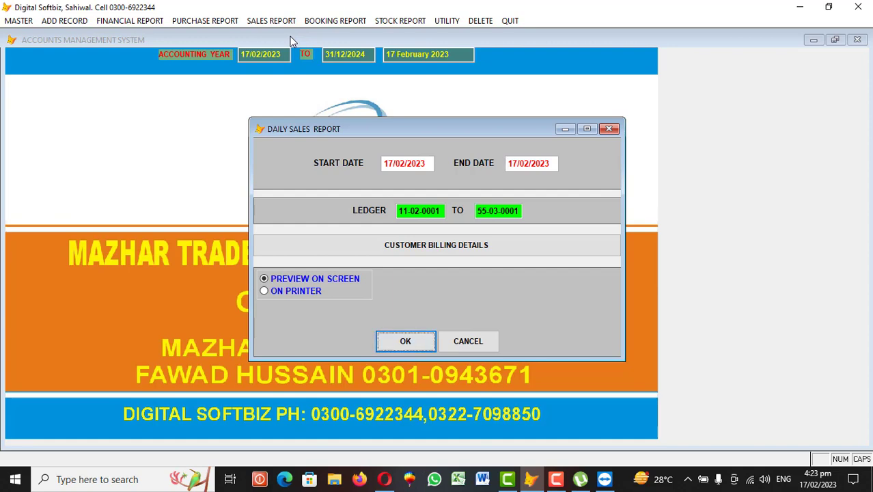
{"action": "key", "text": "Return"}
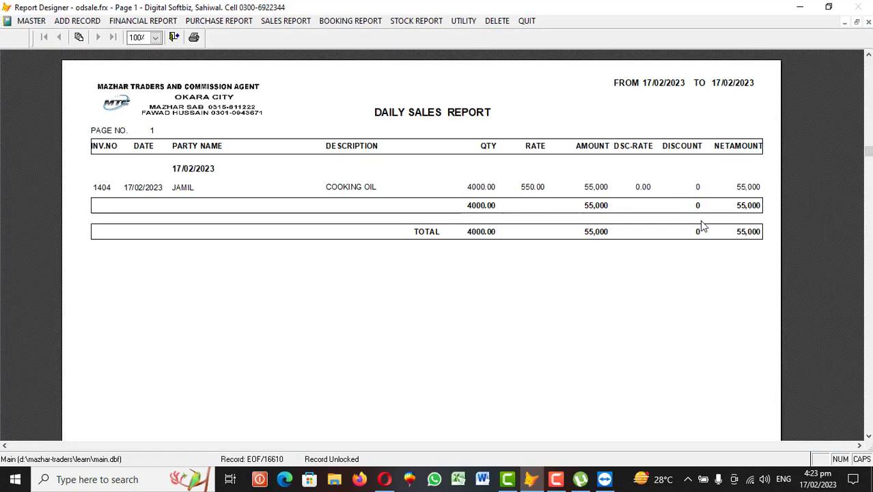
{"action": "key", "text": "Escape"}
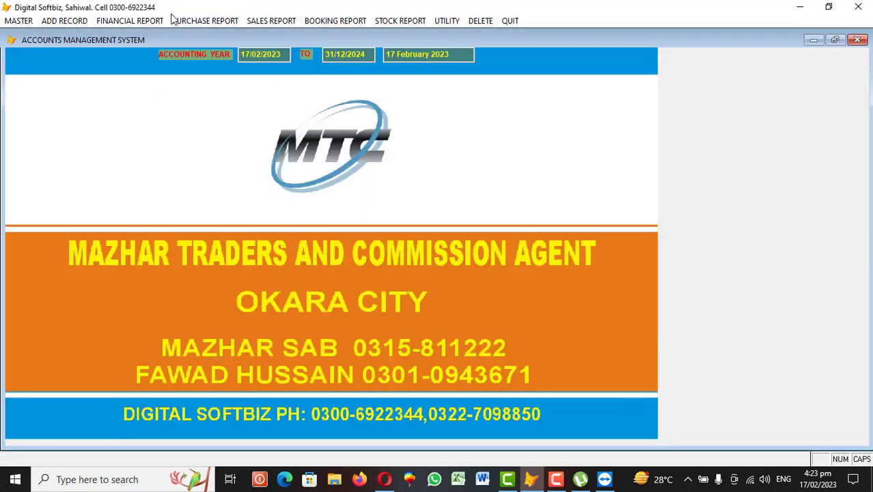
Open the purchase return form to view its layout and leave it without entering a return
{"action": "left_click", "coordinate": [86, 21]}
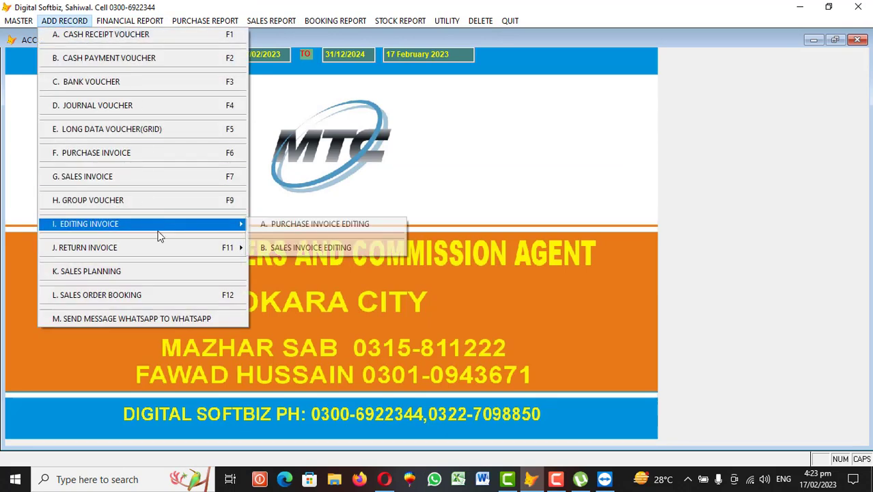
{"action": "mouse_move", "coordinate": [183, 248]}
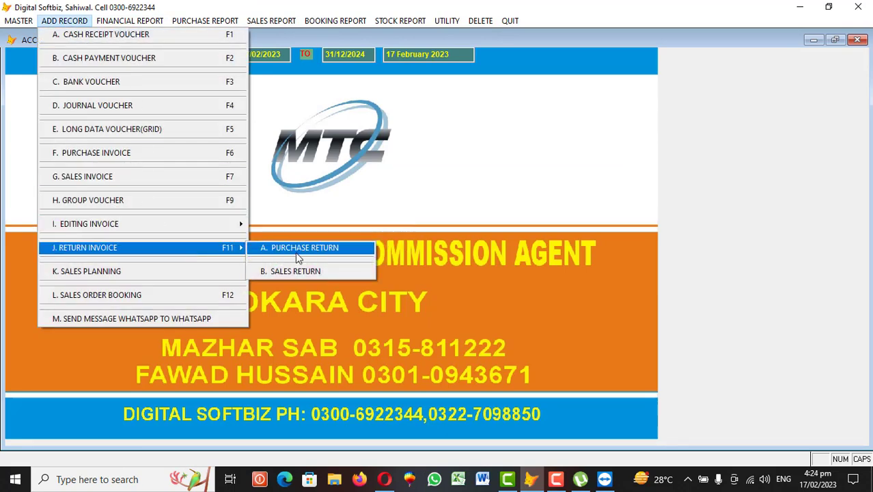
{"action": "left_click", "coordinate": [297, 251]}
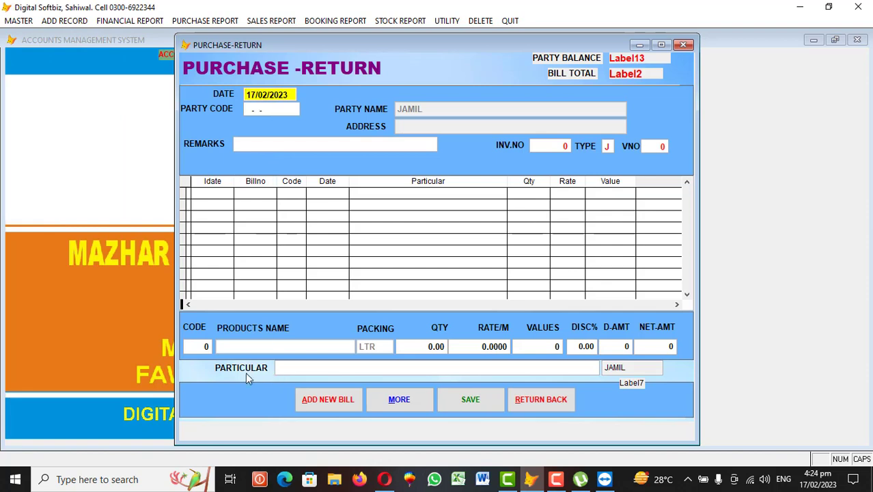
{"action": "left_click", "coordinate": [521, 395]}
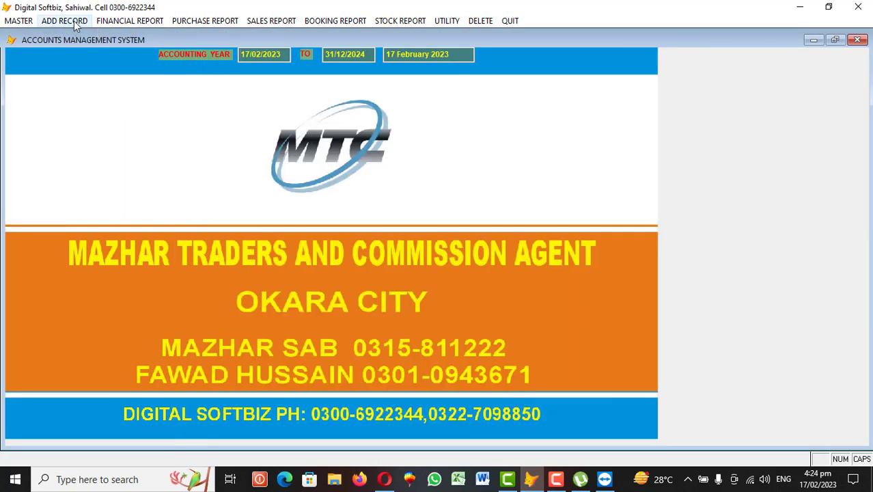
Start a sales order booking dated 17/02/2023, select the customer's party account, and choose COOKING OIL as the product
{"action": "left_click", "coordinate": [44, 21]}
{"action": "mouse_move", "coordinate": [191, 258]}
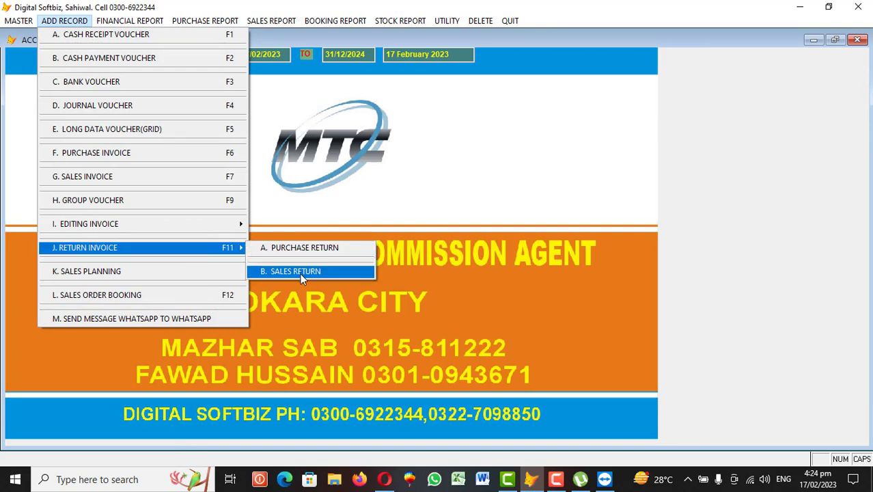
{"action": "left_click", "coordinate": [154, 300]}
{"action": "key", "text": "Return"}
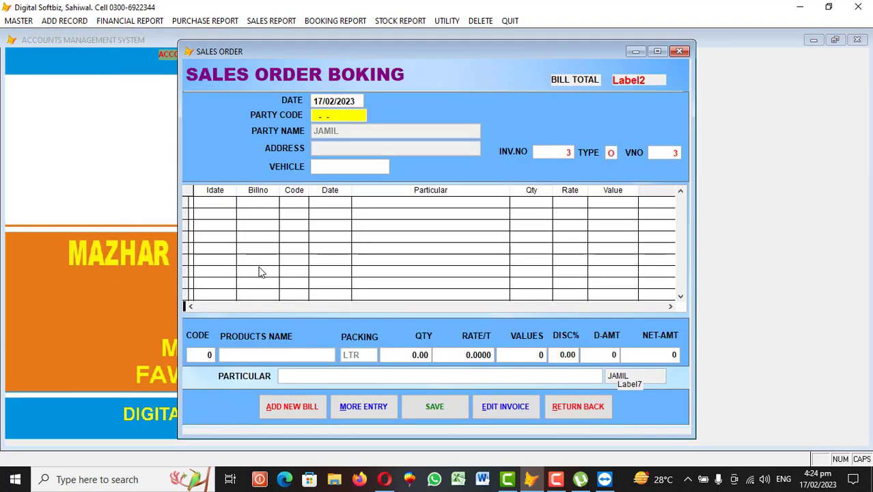
{"action": "key", "text": "Return"}
{"action": "type", "text": "JAM"}
{"action": "key", "text": "Return"}
{"action": "key", "text": "Return"}
{"action": "key", "text": "Return"}
{"action": "key", "text": "Return"}
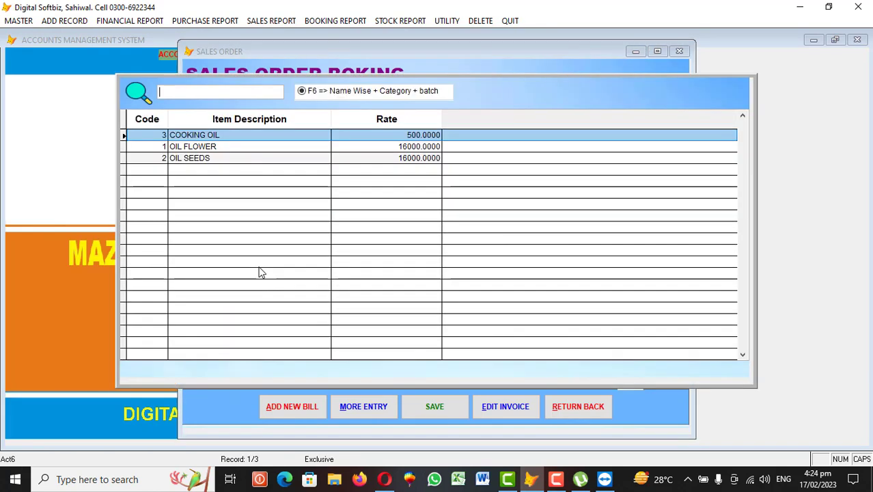
{"action": "key", "text": "Return"}
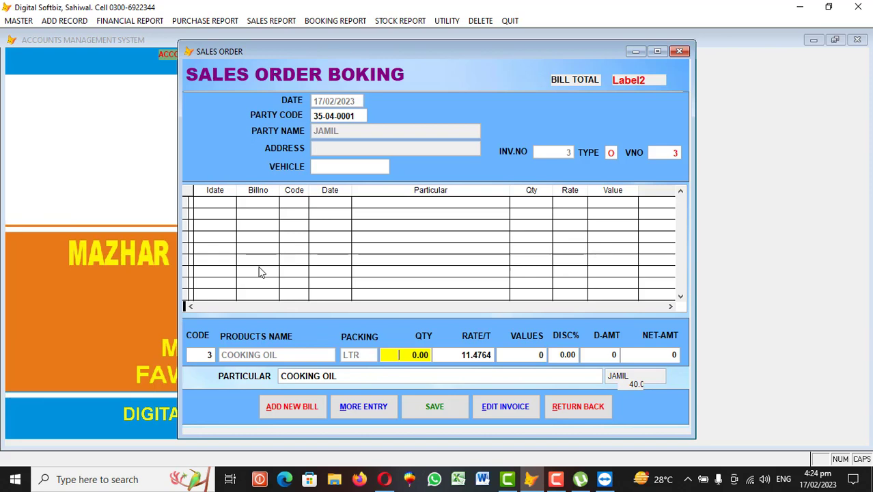
Book 15000 of COOKING OIL at the default rate with no discount, add the entry, and leave the sales order form
{"action": "type", "text": "15000"}
{"action": "key", "text": "Return"}
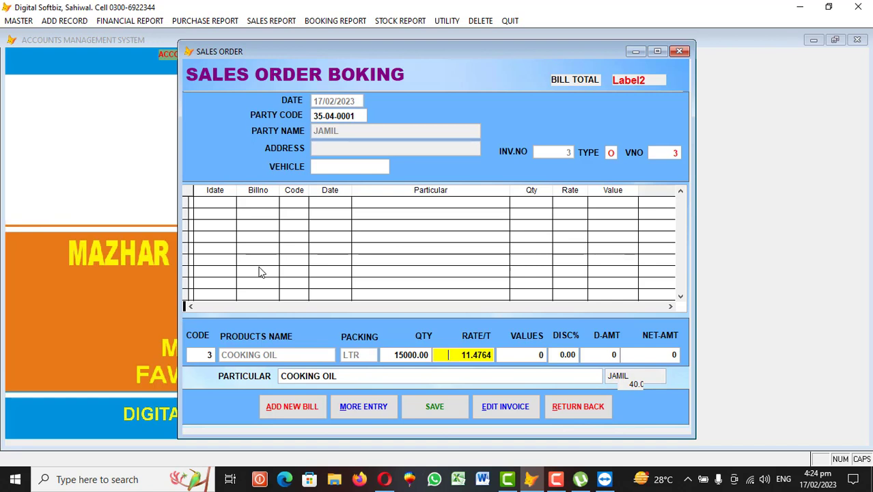
{"action": "key", "text": "Return"}
{"action": "key", "text": "Return"}
{"action": "key", "text": "Return"}
{"action": "key", "text": "Return"}
{"action": "key", "text": "Return"}
{"action": "key", "text": "Return"}
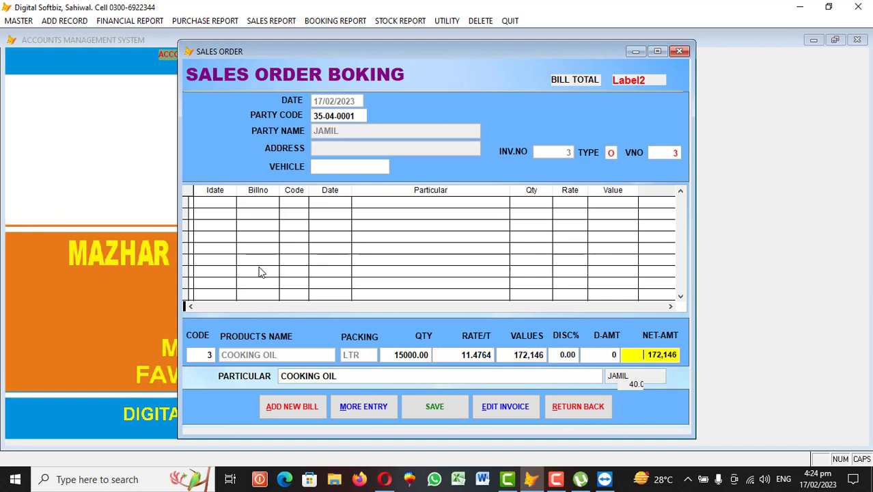
{"action": "key", "text": "Return"}
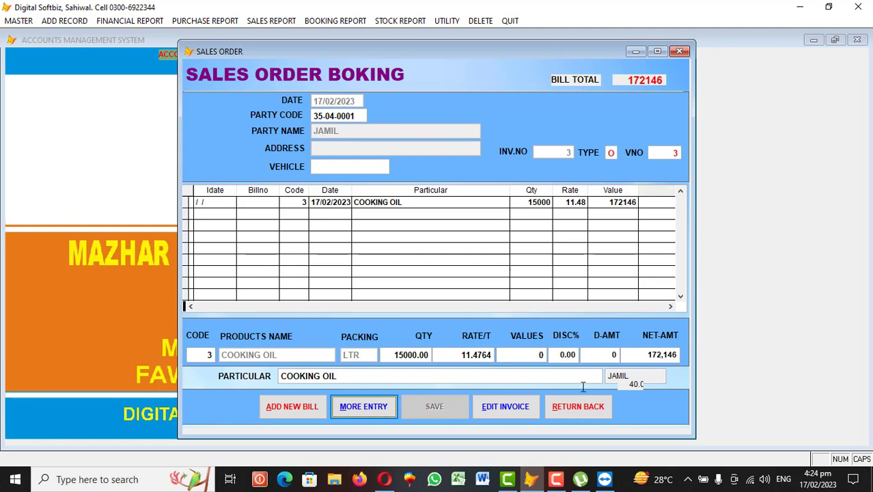
{"action": "left_click", "coordinate": [586, 405]}
Preview the daily order booking report for 17/02/2023 to 17/02/2023, check the COOKING OIL order, and close the preview
{"action": "left_click", "coordinate": [348, 21]}
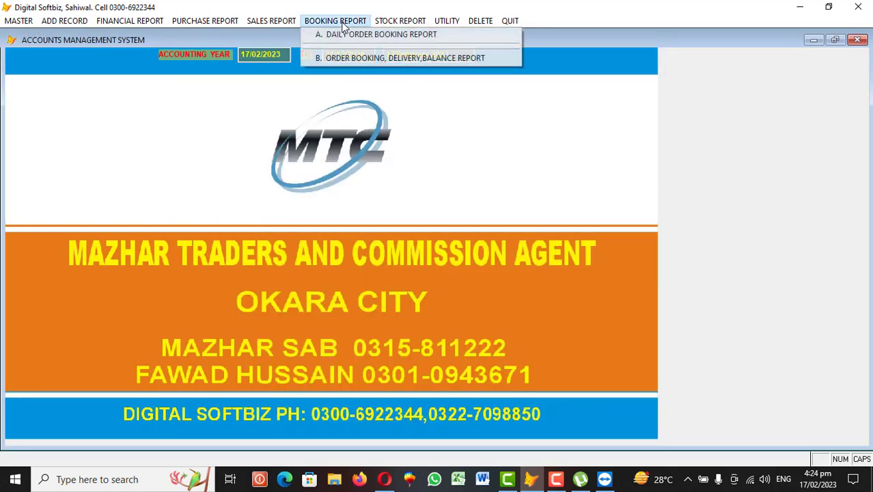
{"action": "left_click", "coordinate": [354, 33]}
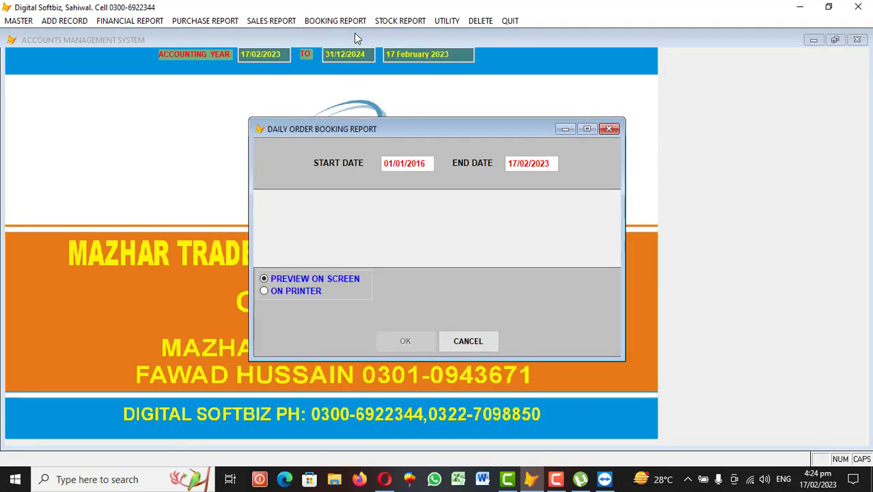
{"action": "type", "text": "1702202"}
{"action": "key", "text": "Return"}
{"action": "key", "text": "Return"}
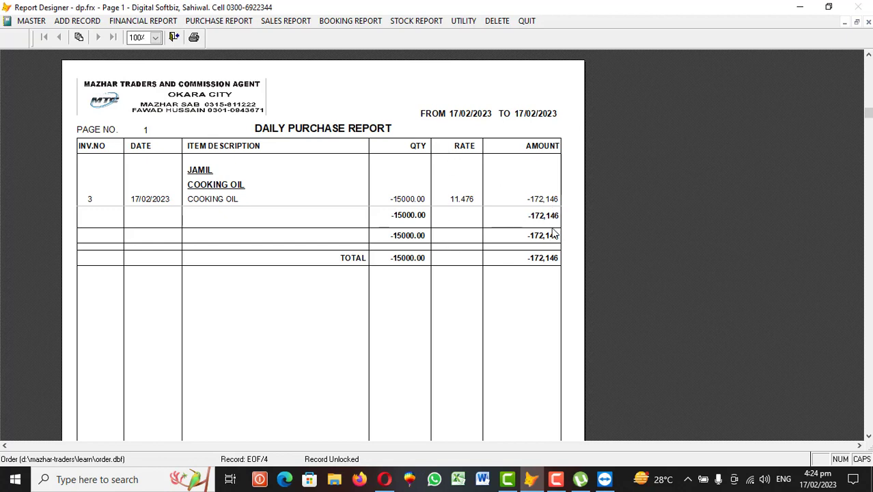
{"action": "key", "text": "Escape"}
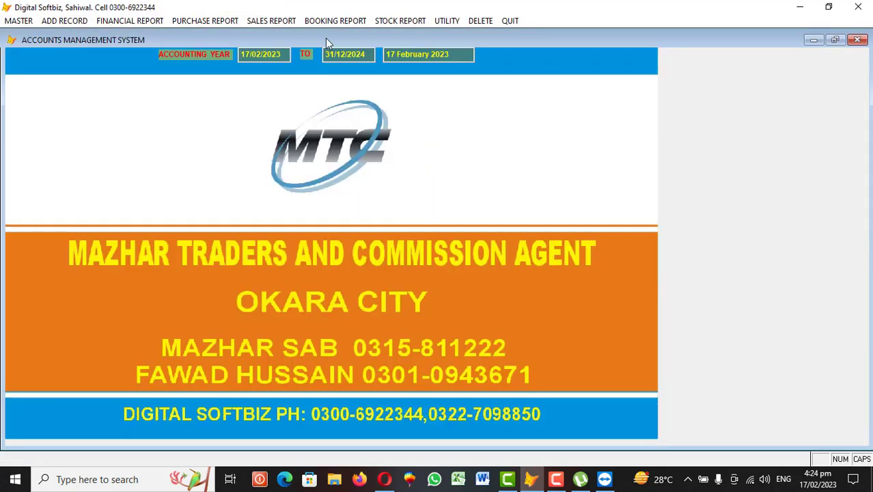
{"action": "left_click", "coordinate": [331, 21]}
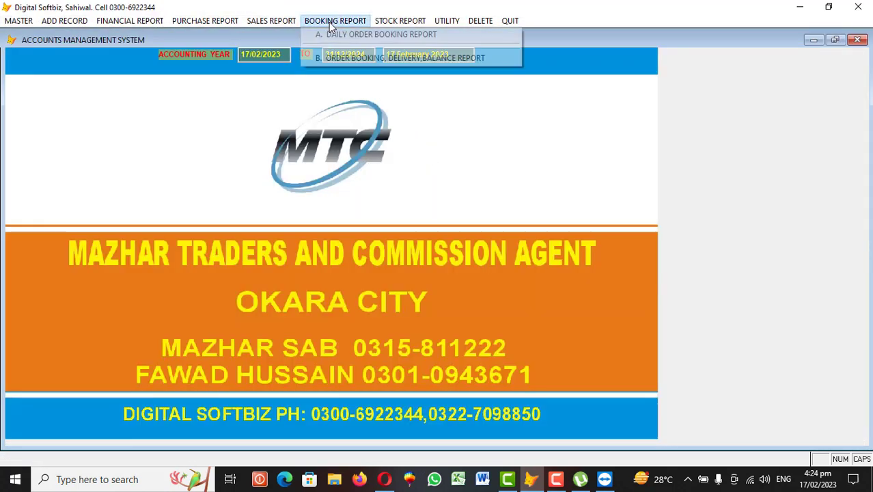
{"action": "left_click", "coordinate": [297, 37]}
{"action": "left_click", "coordinate": [73, 22]}
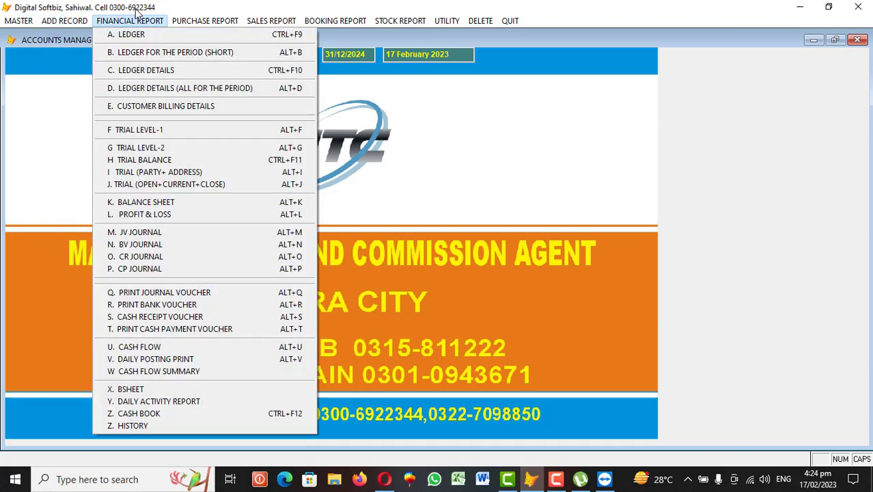
{"action": "mouse_move", "coordinate": [216, 24]}
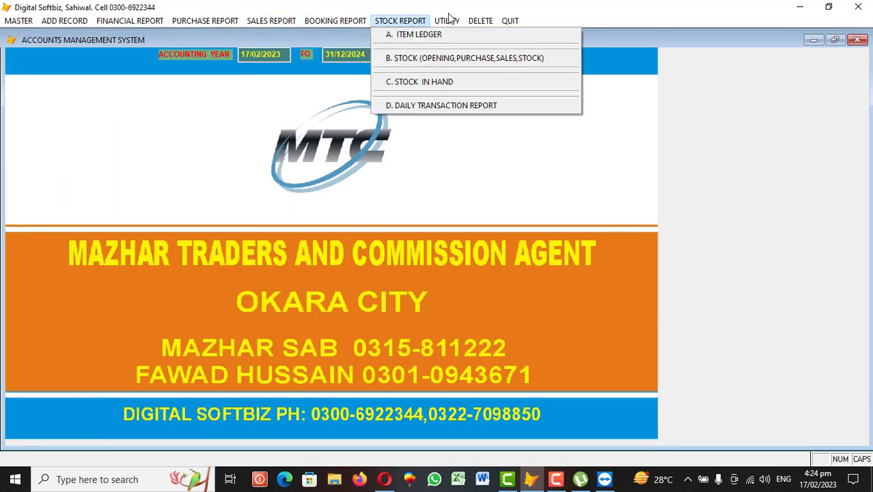
{"action": "mouse_move", "coordinate": [451, 27]}
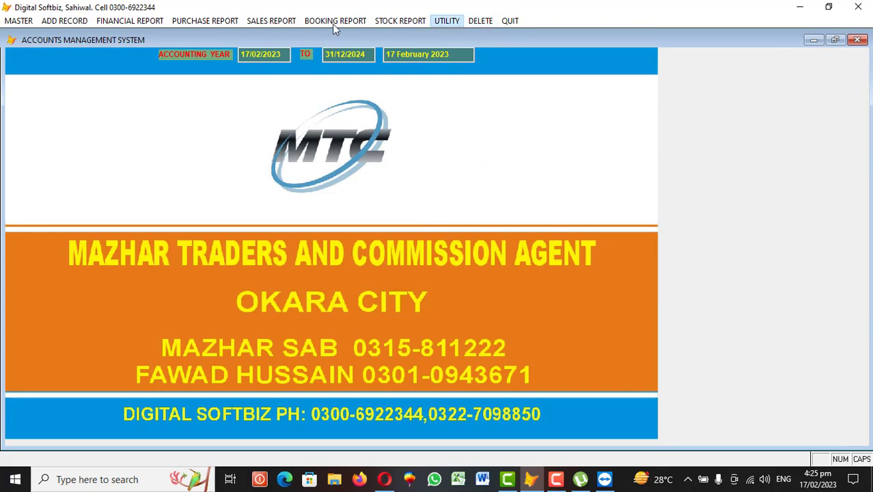
Preview the IMRAN OIL ledger from 01/01/2016 to 17/02/2023, check its voucher numbers and types, and close it without sending a message
{"action": "left_click", "coordinate": [130, 20]}
{"action": "left_click", "coordinate": [134, 33]}
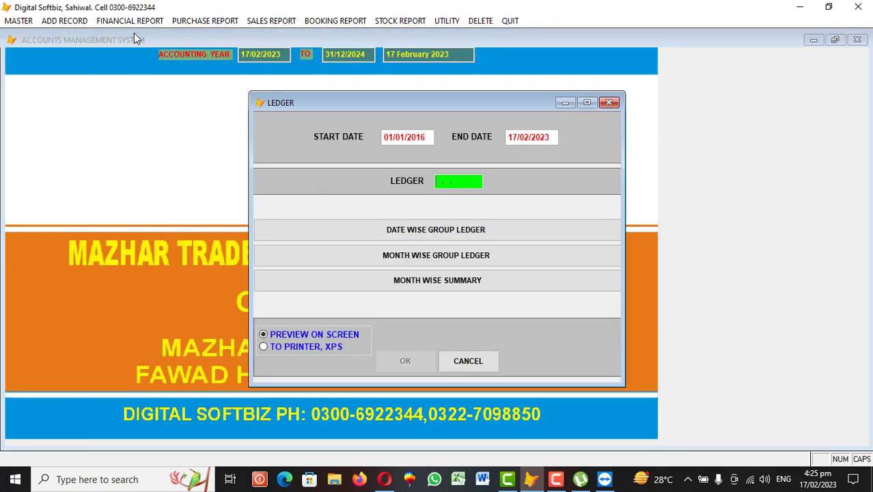
{"action": "key", "text": "Return"}
{"action": "type", "text": "IMR"}
{"action": "key", "text": "Return"}
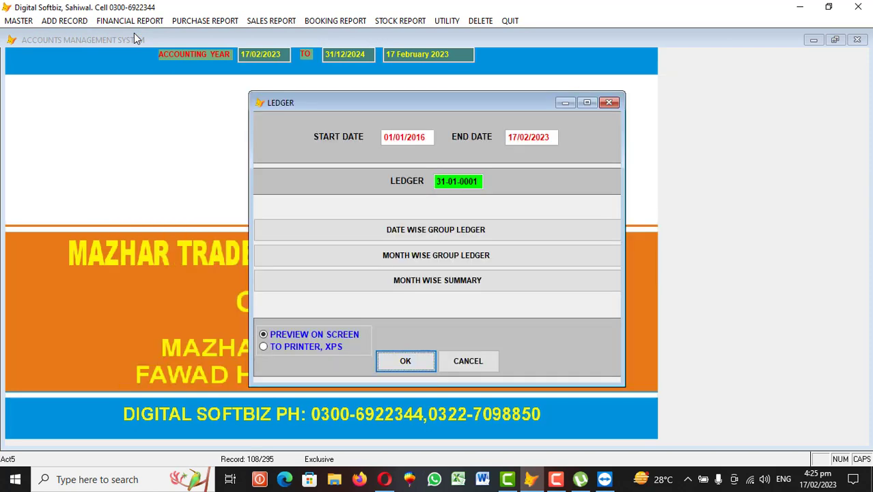
{"action": "key", "text": "Return"}
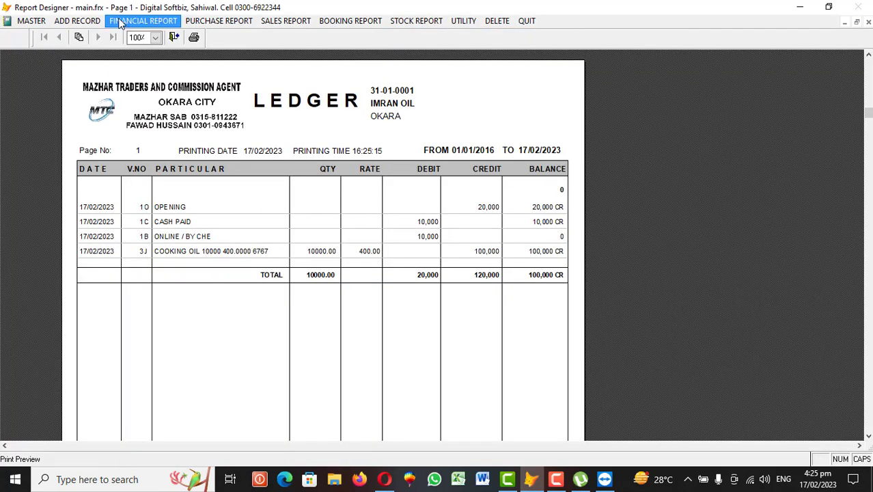
{"action": "left_click", "coordinate": [439, 21]}
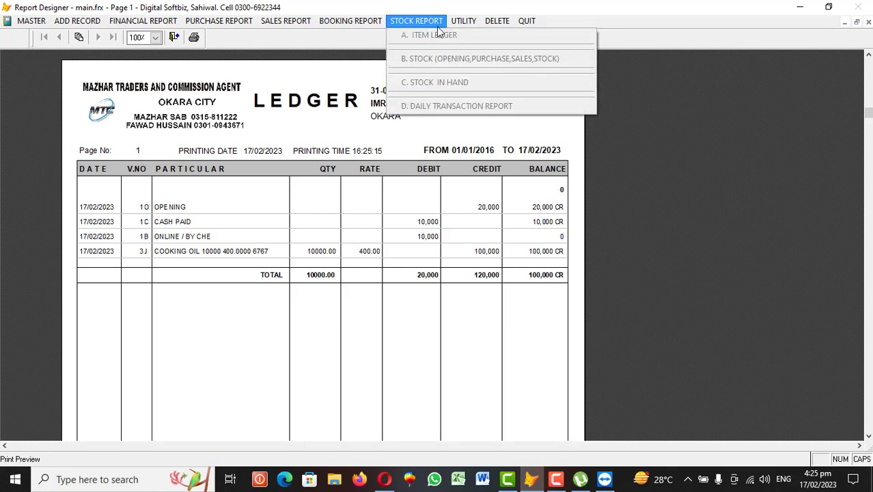
{"action": "left_click", "coordinate": [377, 176]}
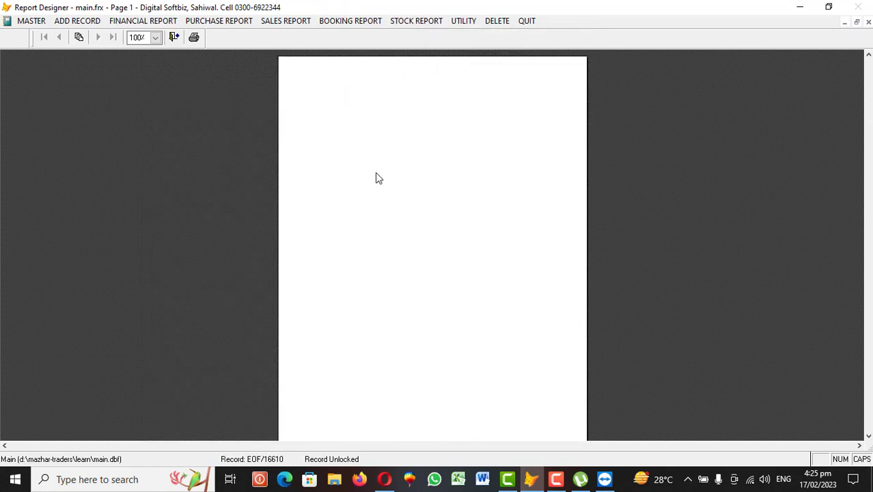
{"action": "left_click", "coordinate": [415, 170]}
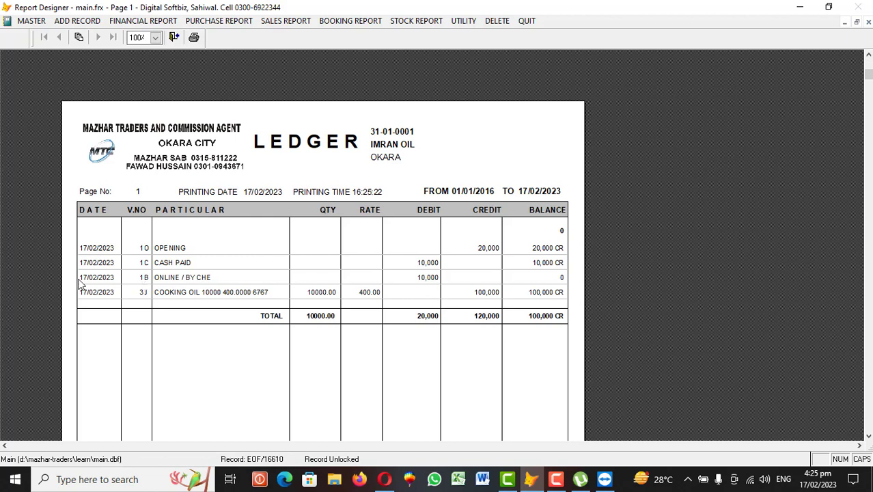
{"action": "key", "text": "Escape"}
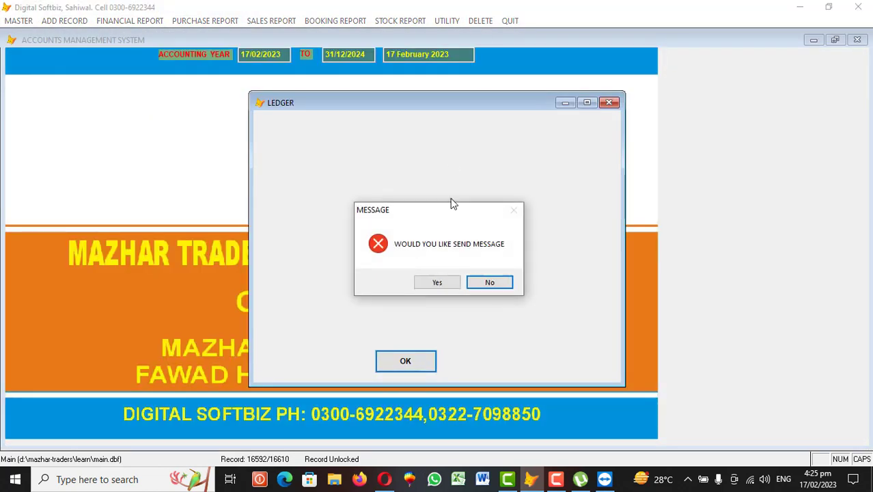
{"action": "left_click", "coordinate": [495, 282]}
Open voucher deletion past the closed-users warning and show the entries of type B voucher number 1 dated 17/02/2023
{"action": "left_click", "coordinate": [480, 21]}
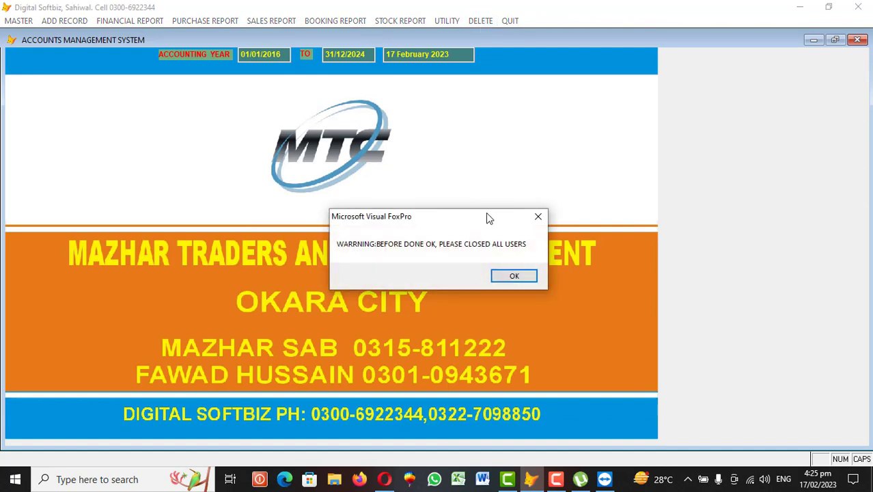
{"action": "left_click", "coordinate": [514, 278]}
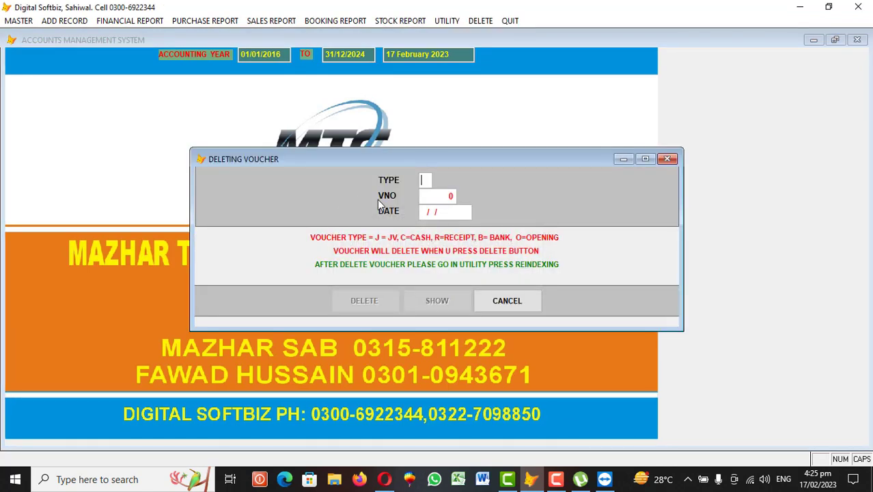
{"action": "type", "text": "B"}
{"action": "type", "text": "1"}
{"action": "key", "text": "Return"}
{"action": "type", "text": "17/02/2023"}
{"action": "key", "text": "Return"}
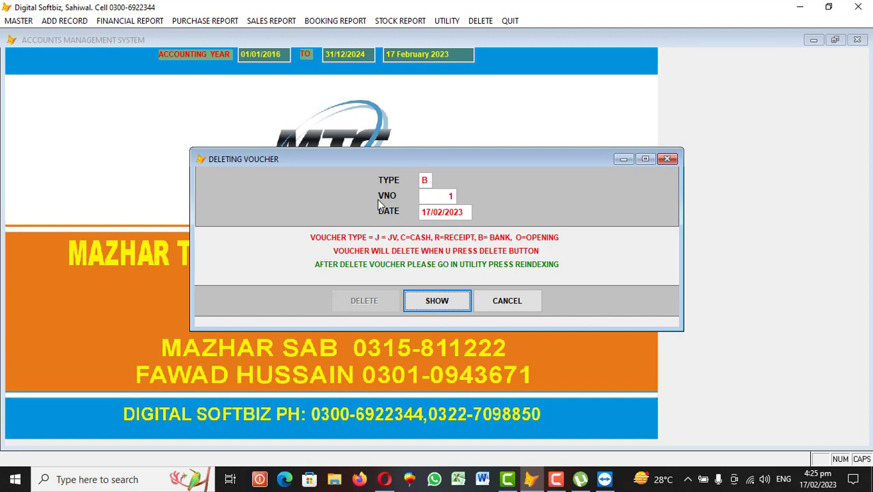
{"action": "key", "text": "Return"}
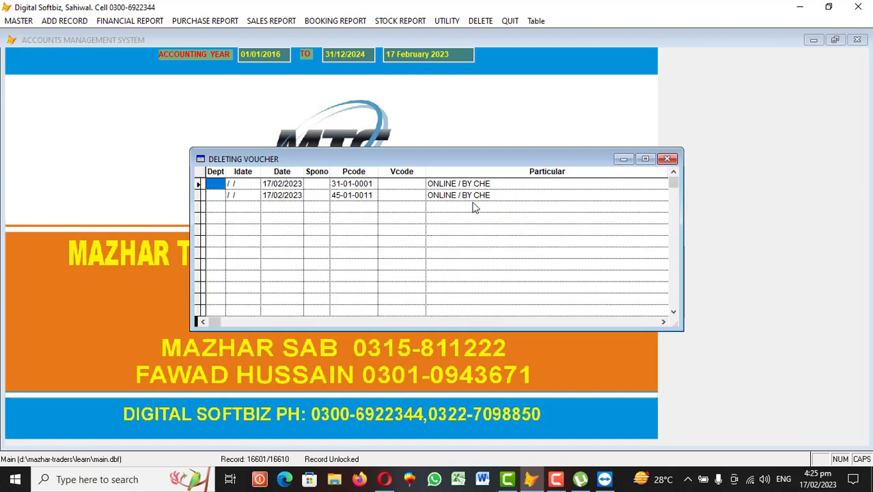
Close the voucher entry list, delete type B voucher number 1 dated 17/02/2023, and confirm the deletion
{"action": "key", "text": "Escape"}
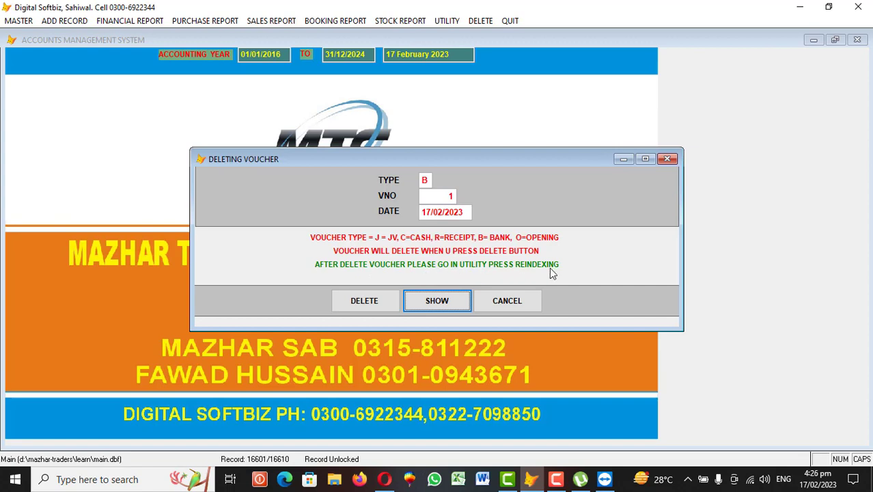
{"action": "left_click", "coordinate": [384, 307]}
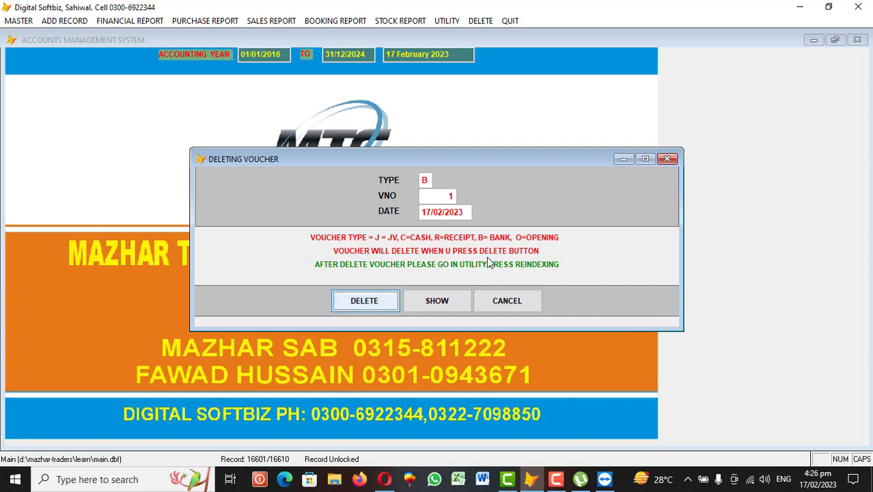
{"action": "left_click", "coordinate": [377, 301]}
{"action": "left_click", "coordinate": [461, 275]}
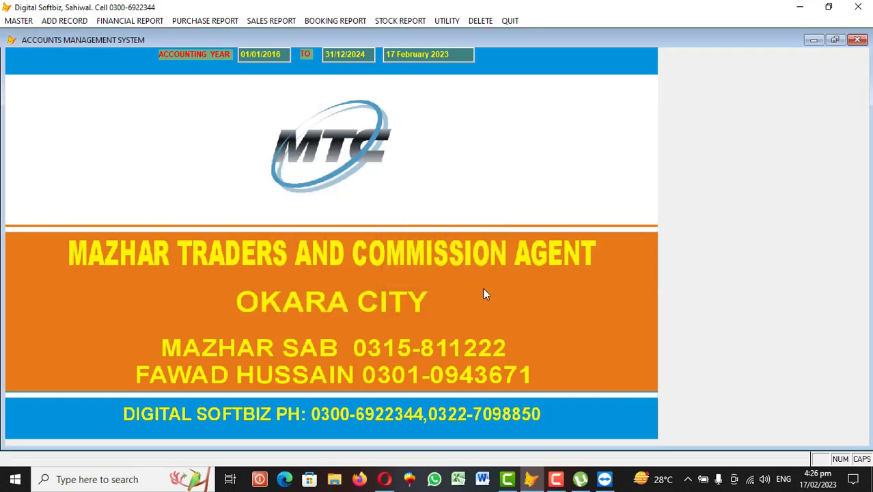
Run the reindexing utility and accept its warning to close all users
{"action": "left_click", "coordinate": [448, 20]}
{"action": "left_click", "coordinate": [467, 33]}
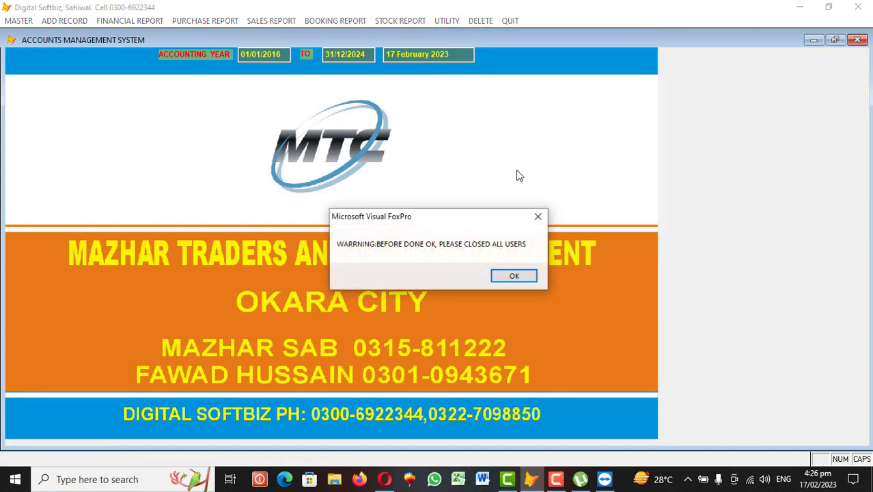
{"action": "left_click", "coordinate": [522, 276]}
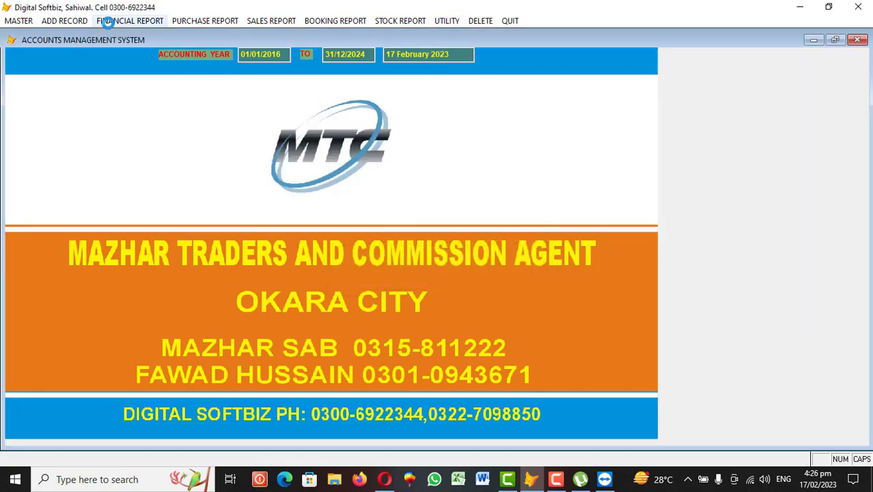
Preview the IMRAN OIL ledger from 01/01/2016 to 17/02/2023, check for the deleted bank voucher, and close it without sending a message
{"action": "left_click", "coordinate": [108, 21]}
{"action": "left_click", "coordinate": [123, 36]}
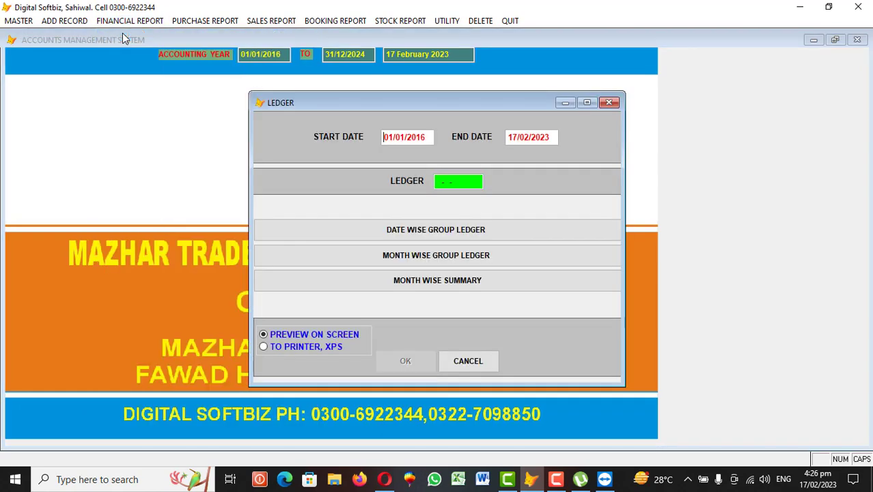
{"action": "key", "text": "Return"}
{"action": "type", "text": "sai"}
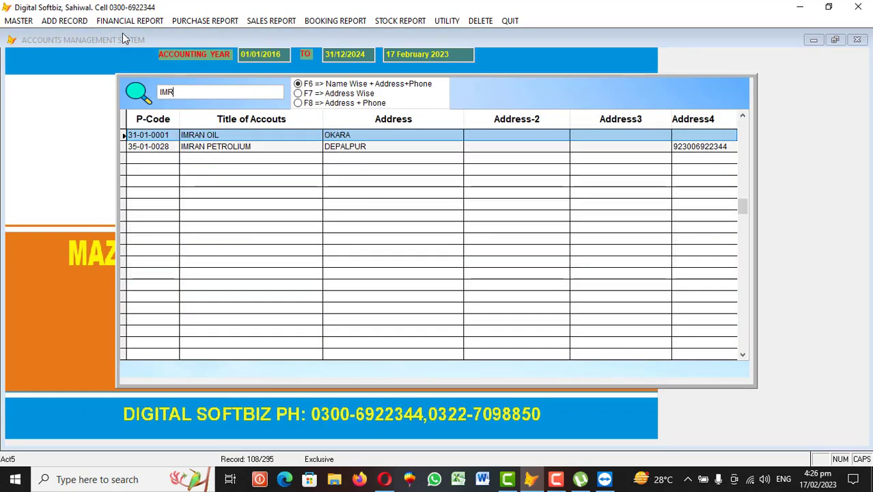
{"action": "key", "text": "Return"}
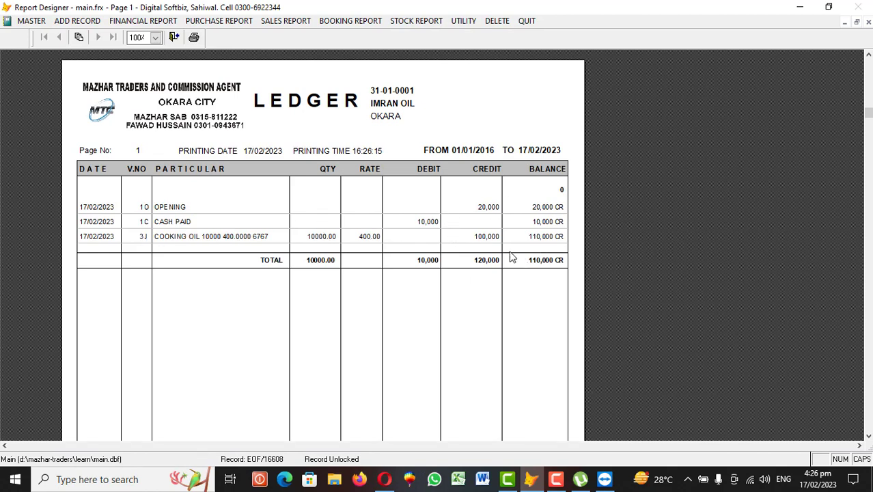
{"action": "key", "text": "Escape"}
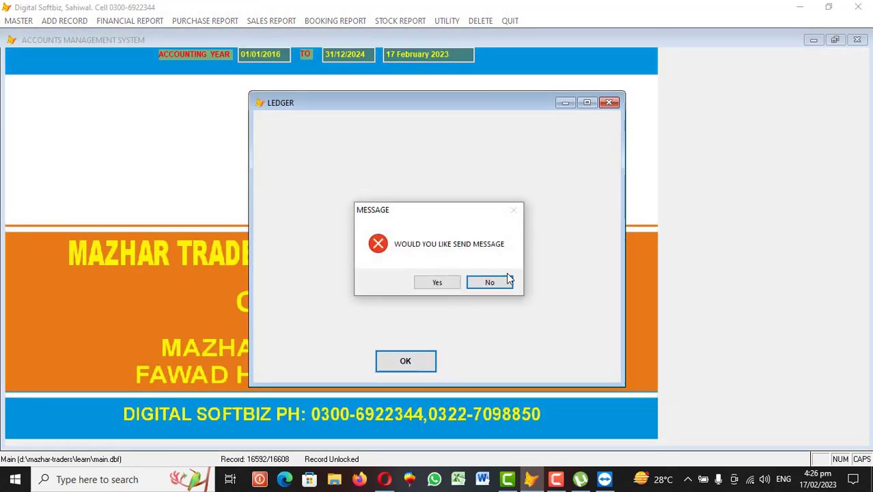
{"action": "left_click", "coordinate": [504, 280]}
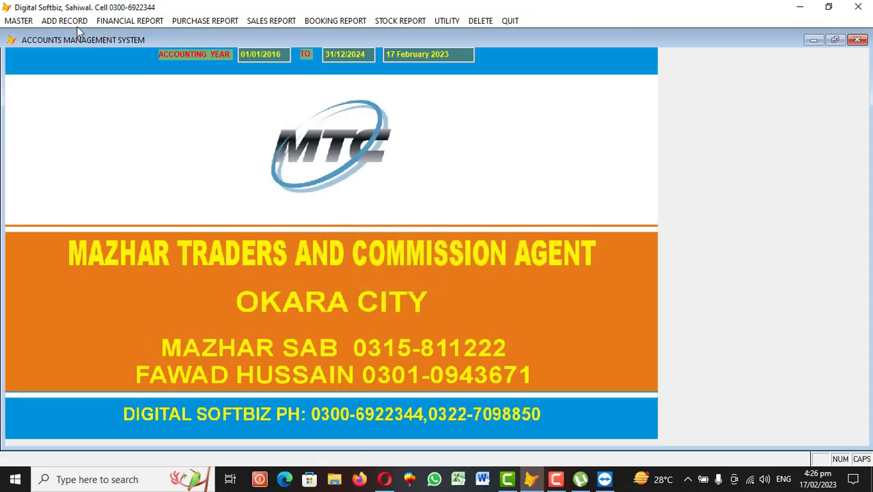
{"action": "left_click", "coordinate": [75, 22]}
{"action": "mouse_move", "coordinate": [120, 23]}
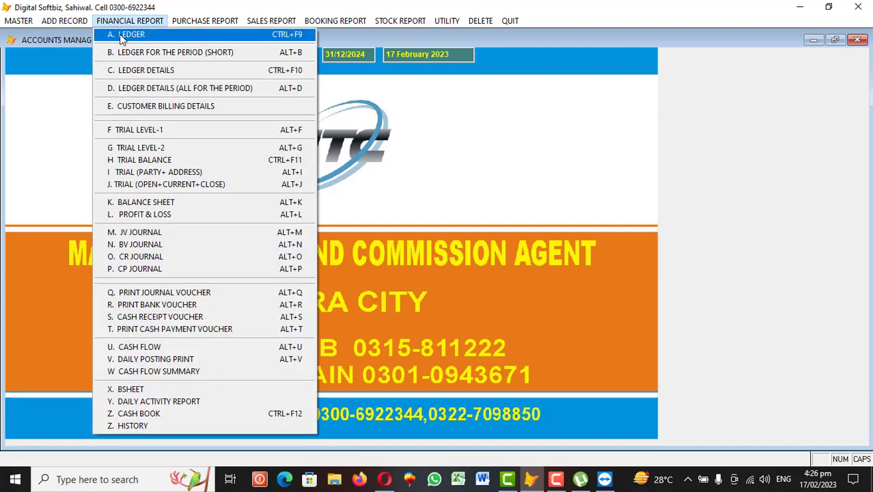
{"action": "left_click", "coordinate": [656, 94]}
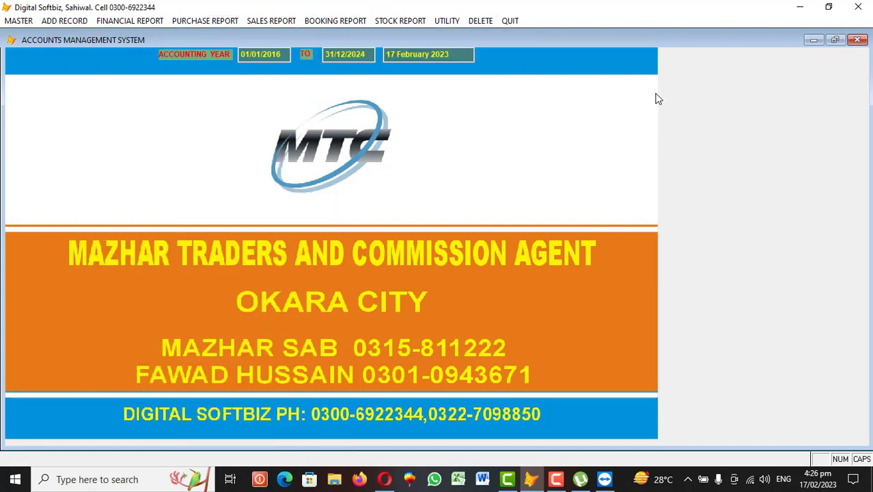